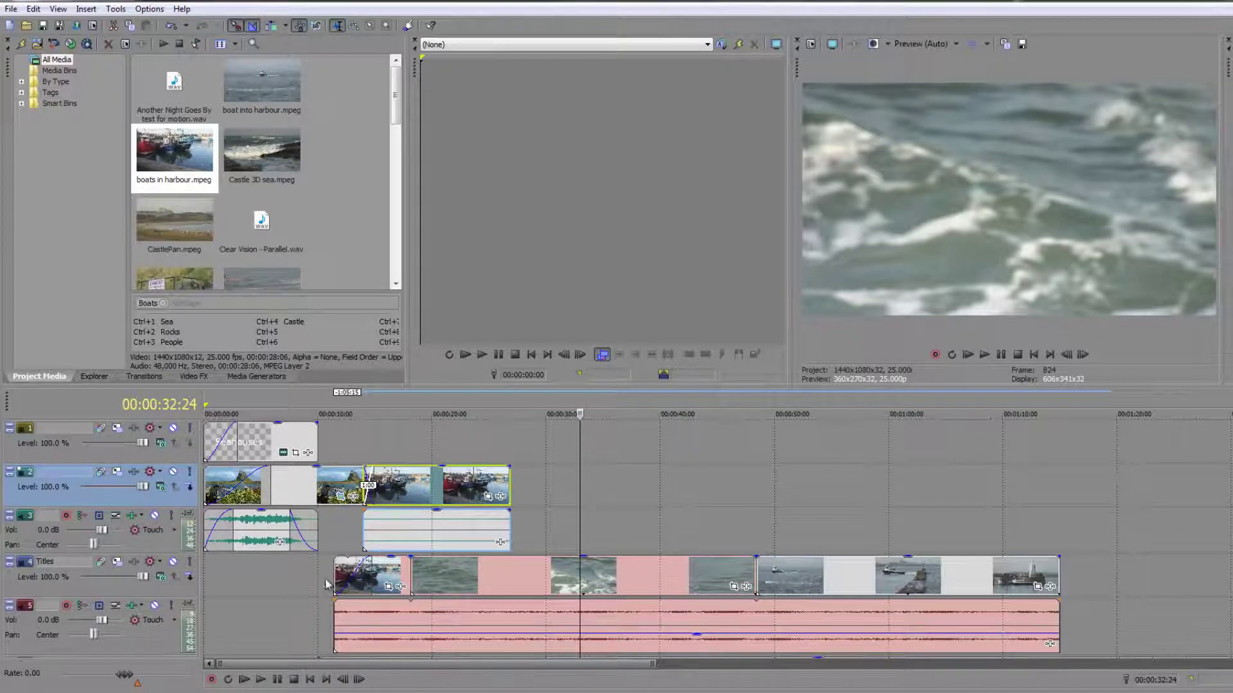
Move the Titles track video events and their audio to start near 24 seconds
left_click(348, 586)
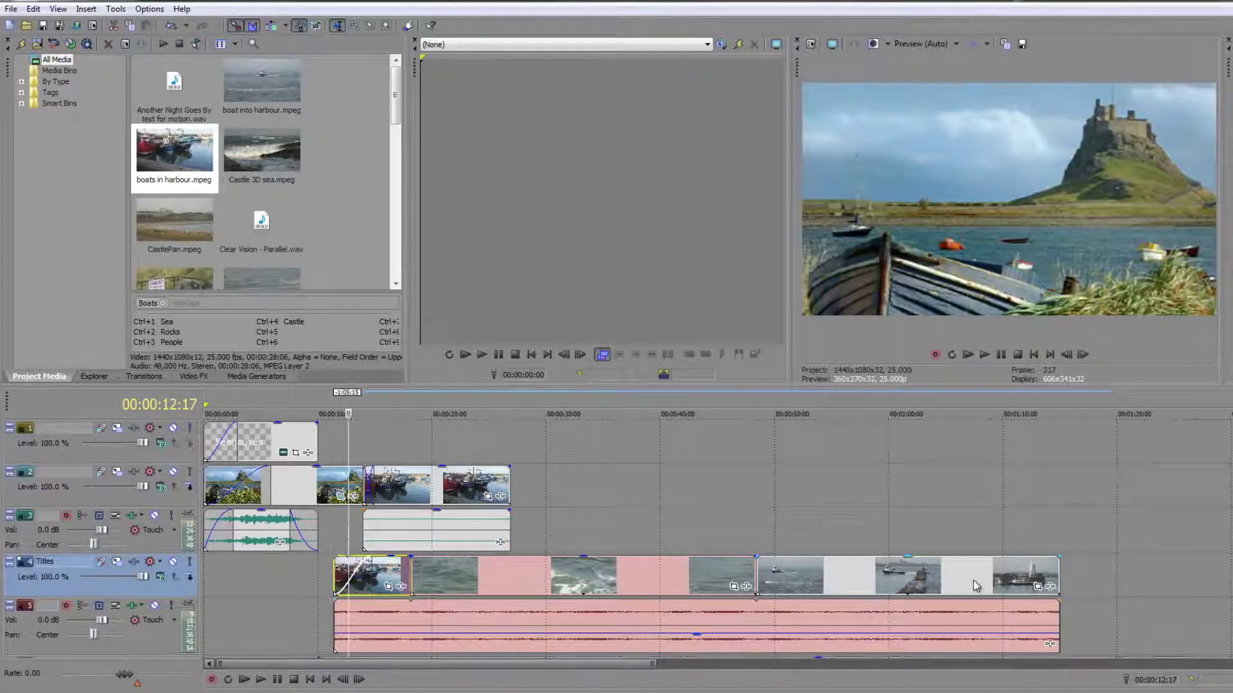
left_click(973, 581, "ctrl")
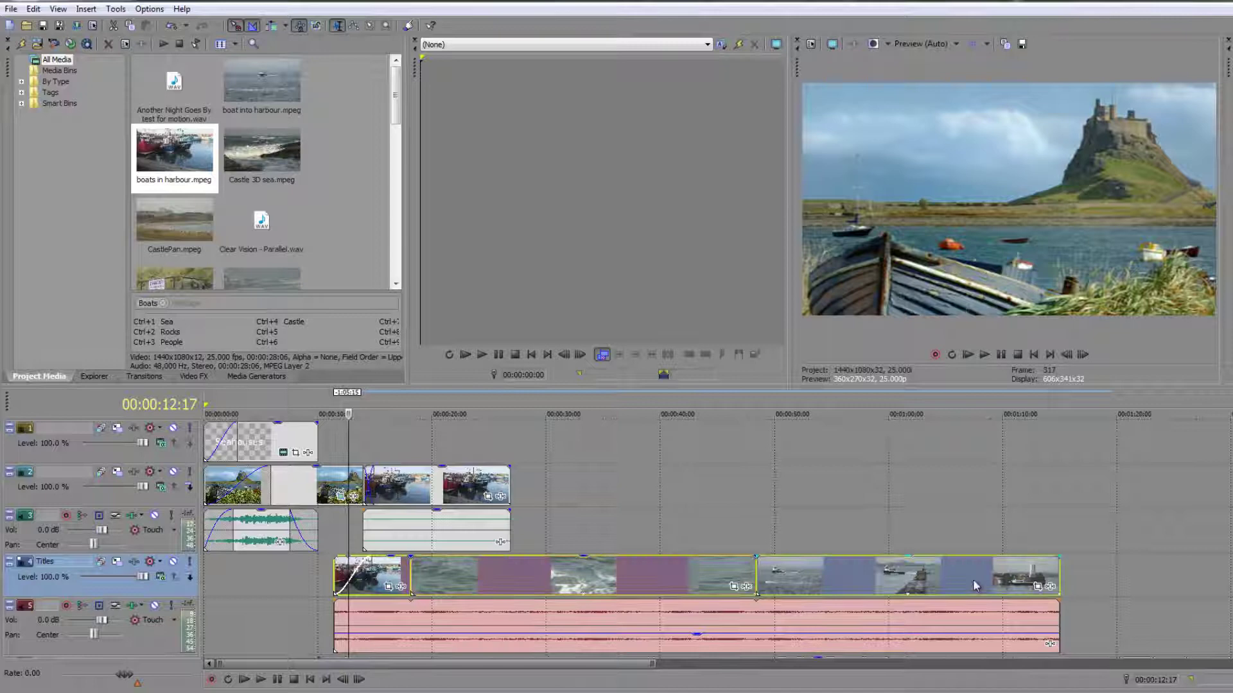
left_click(963, 626, "ctrl")
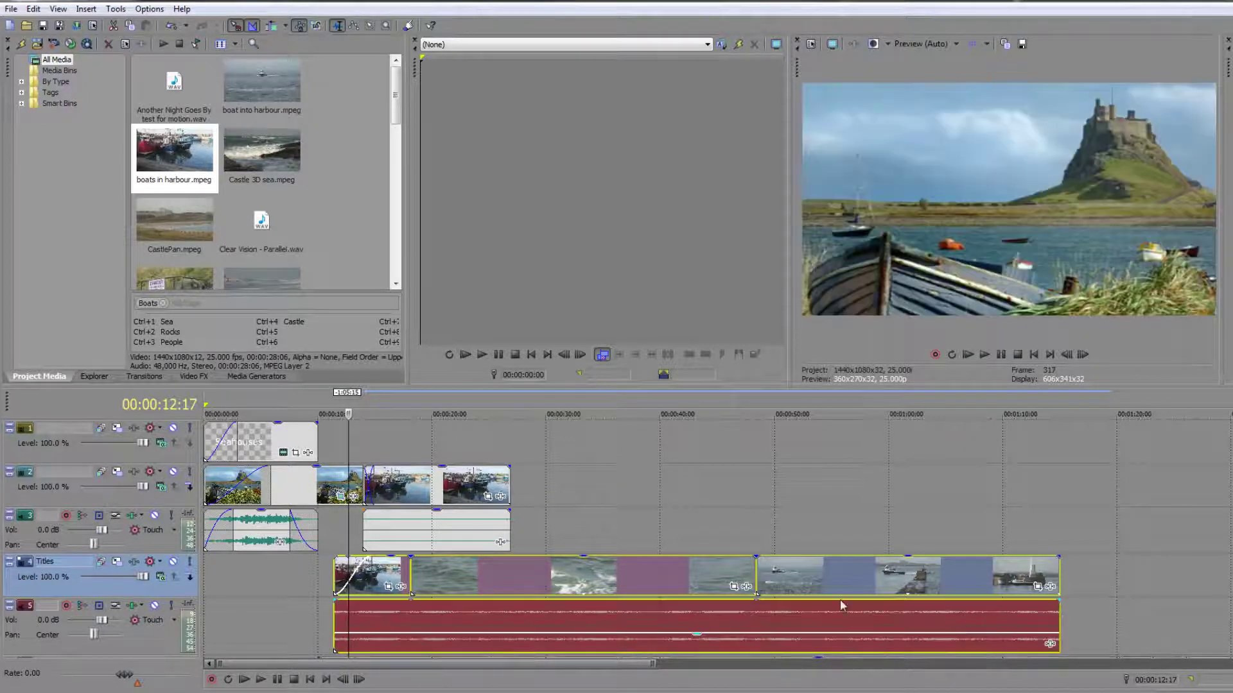
left_click_drag(839, 584, 976, 588)
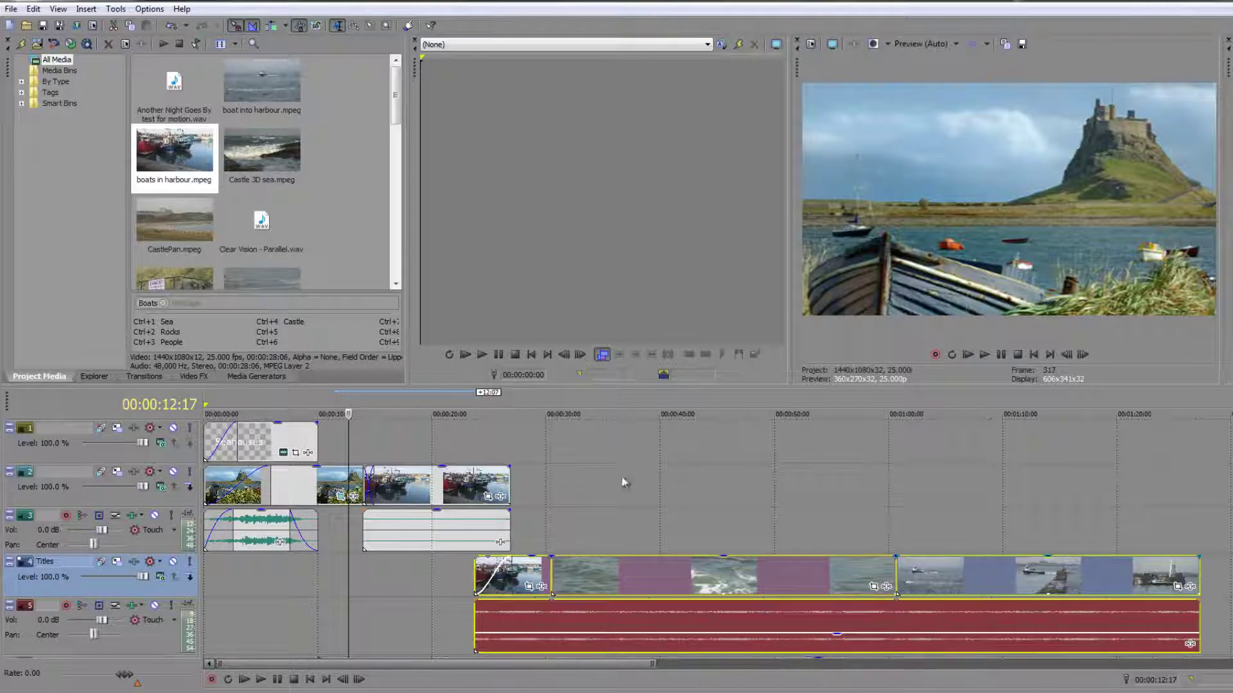
Fade out the end of the last track 2 clip and park the playhead at 54 seconds
left_click(528, 499)
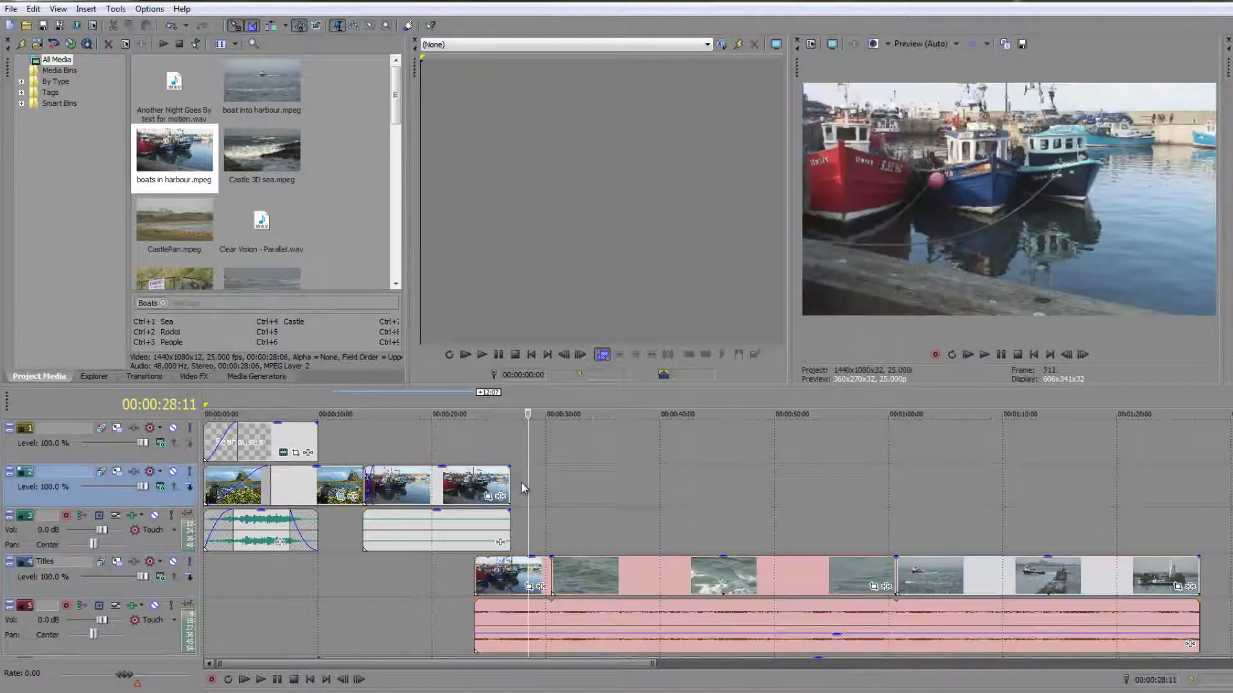
left_click_drag(510, 469, 484, 470)
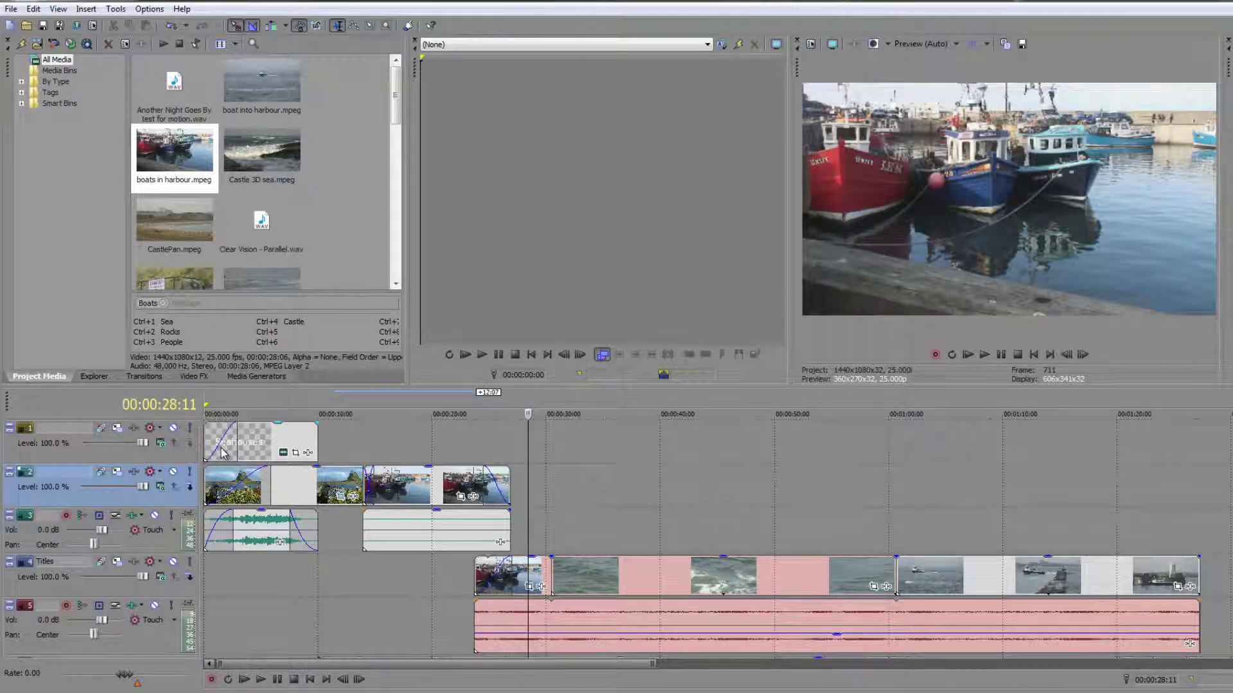
left_click(823, 491)
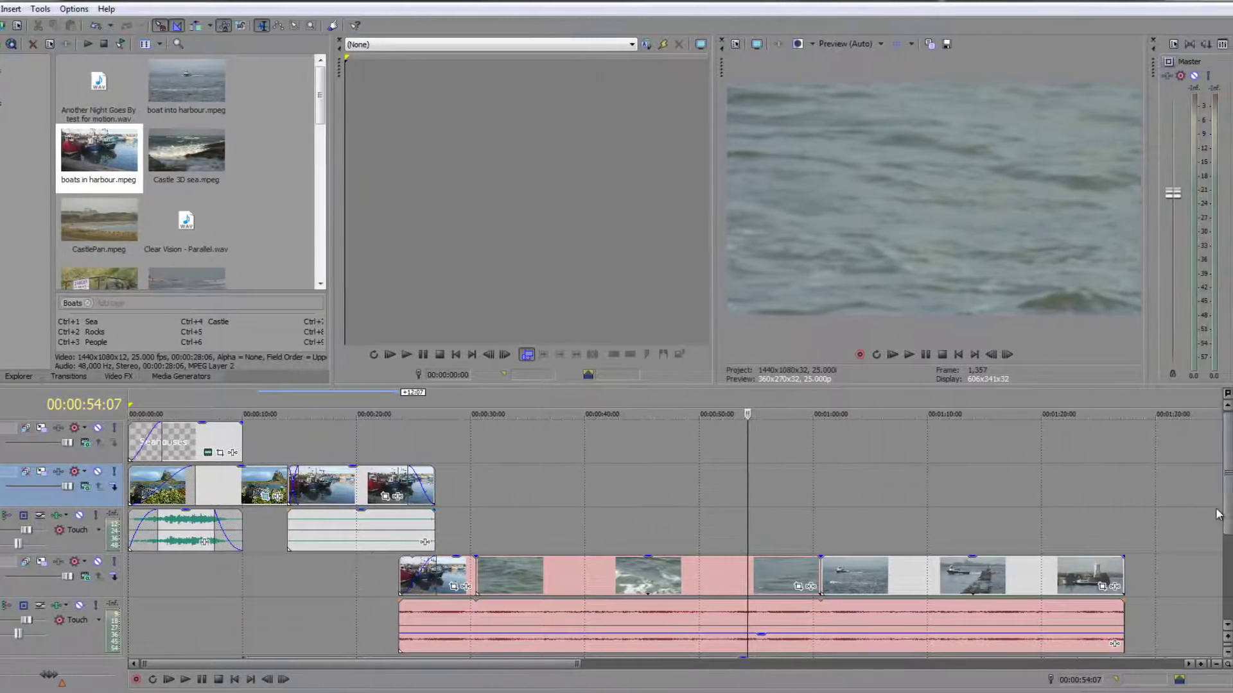
Hide the docked panels with F11 so the timeline, including track 6 music, fills the window
mouse_move(1228, 511)
left_mouse_down()
mouse_move(1227, 599)
mouse_move(1227, 486)
left_mouse_up()
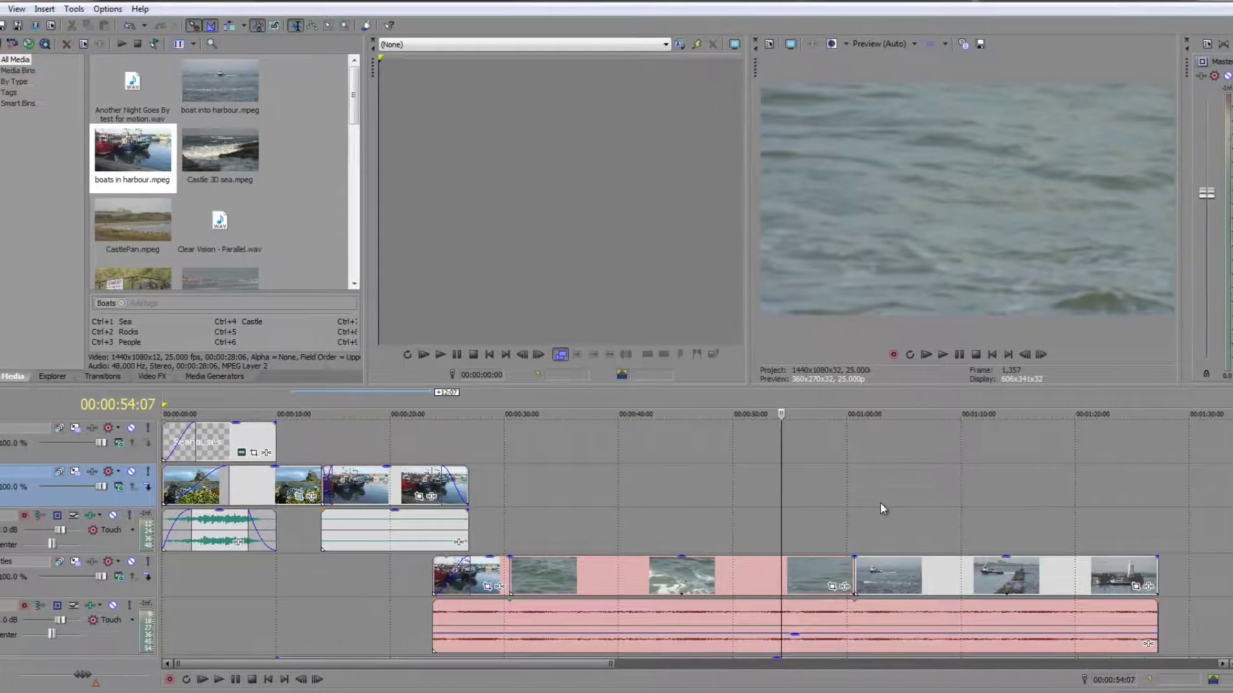
key("F11")
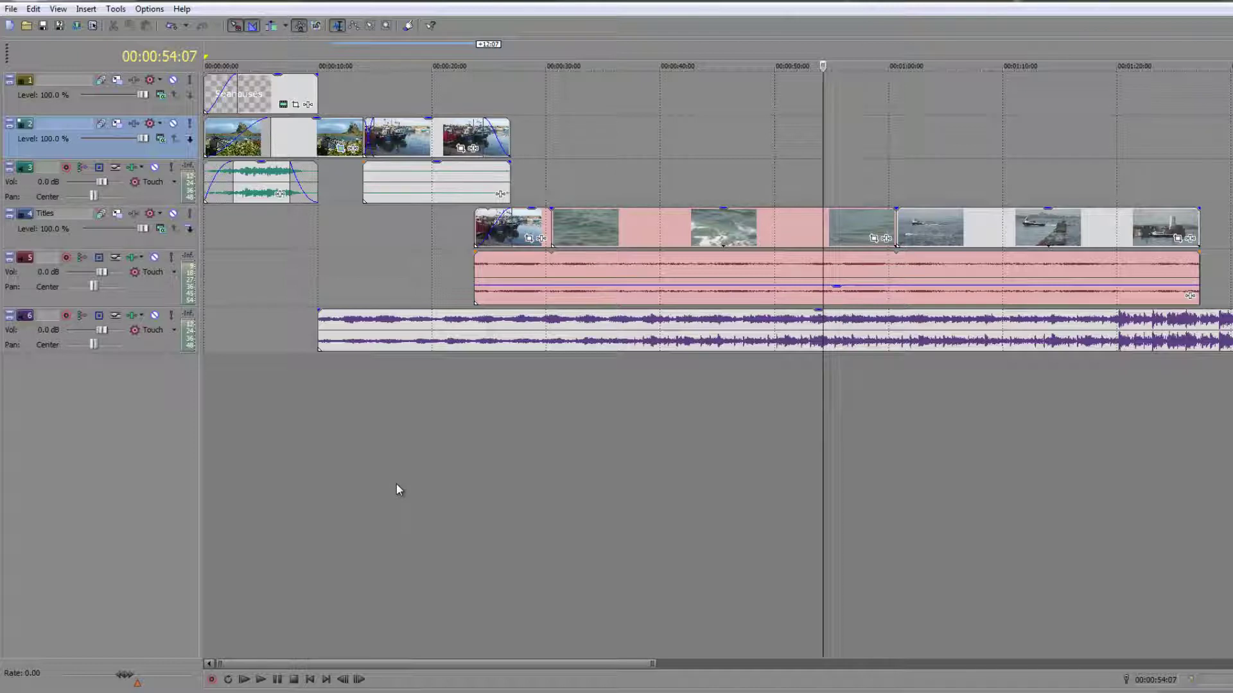
Bring back the docked panels and collapse tracks 1, 2 and 3 to minimum height
key("F11")
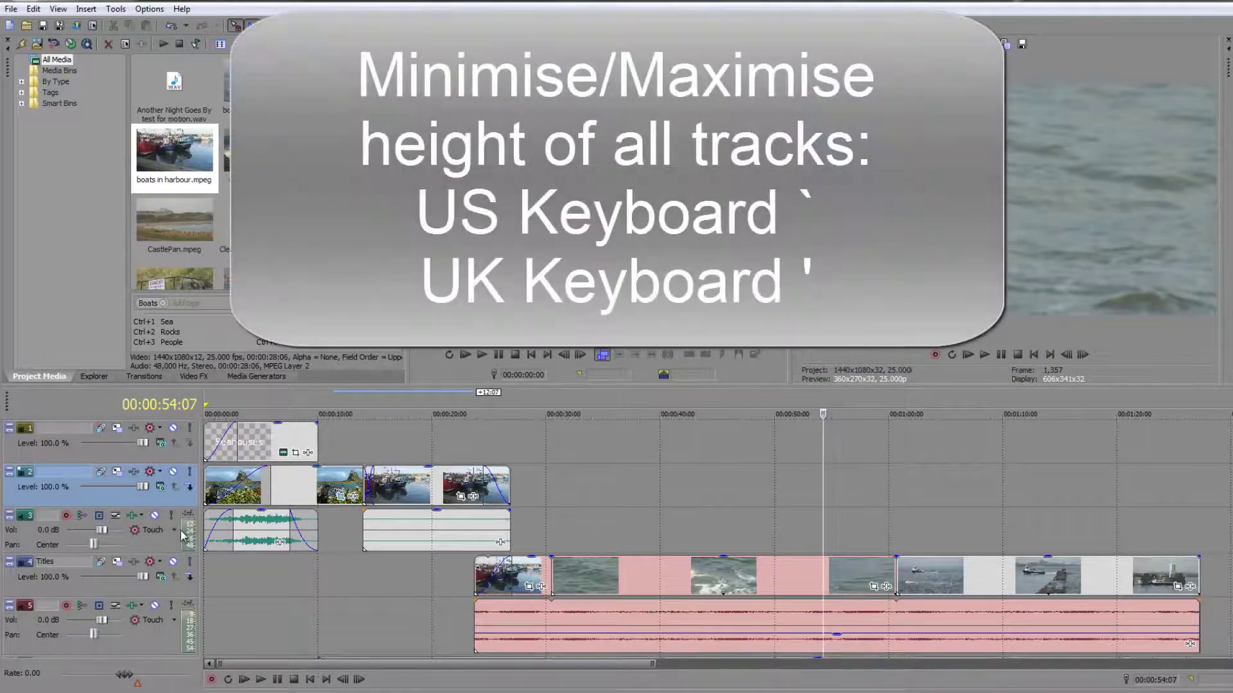
left_click(112, 539)
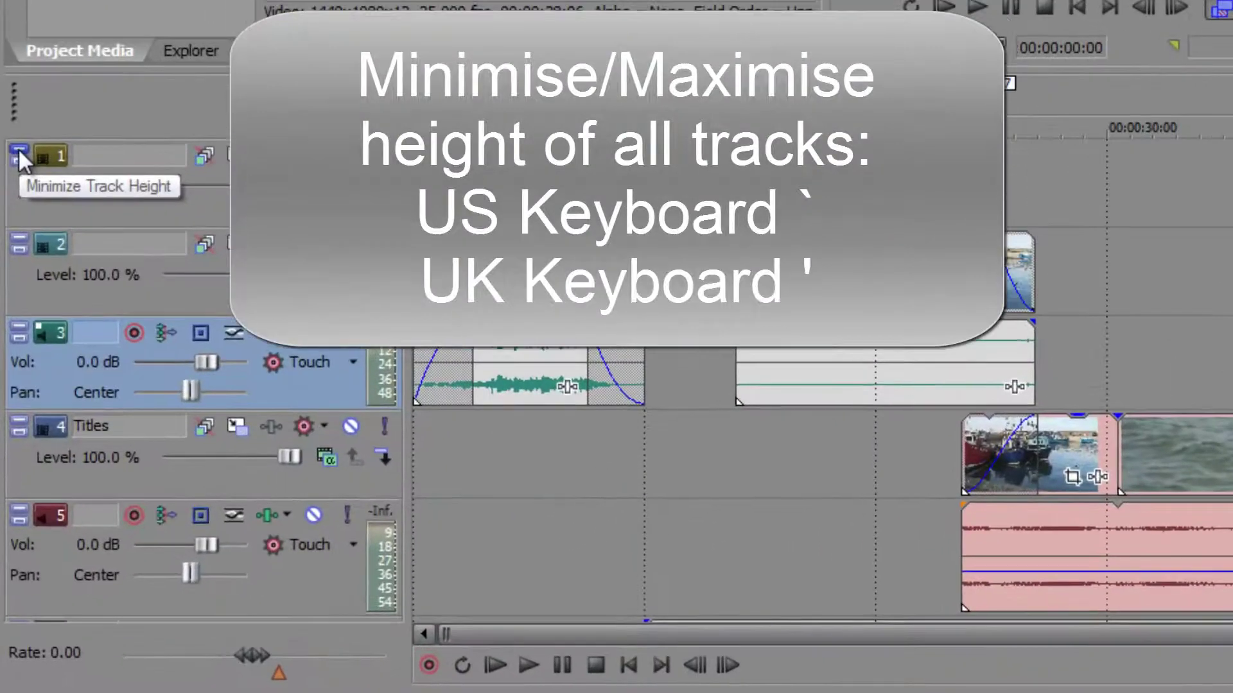
left_click(19, 151)
left_click(18, 183)
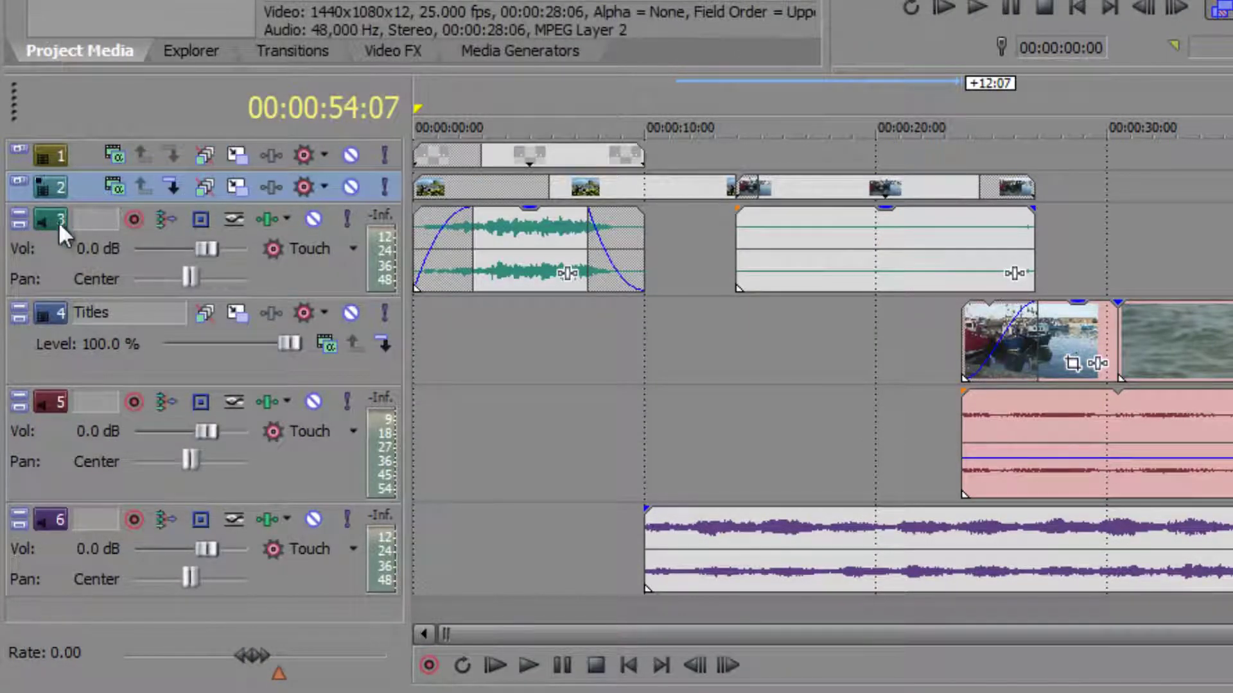
left_click(18, 217)
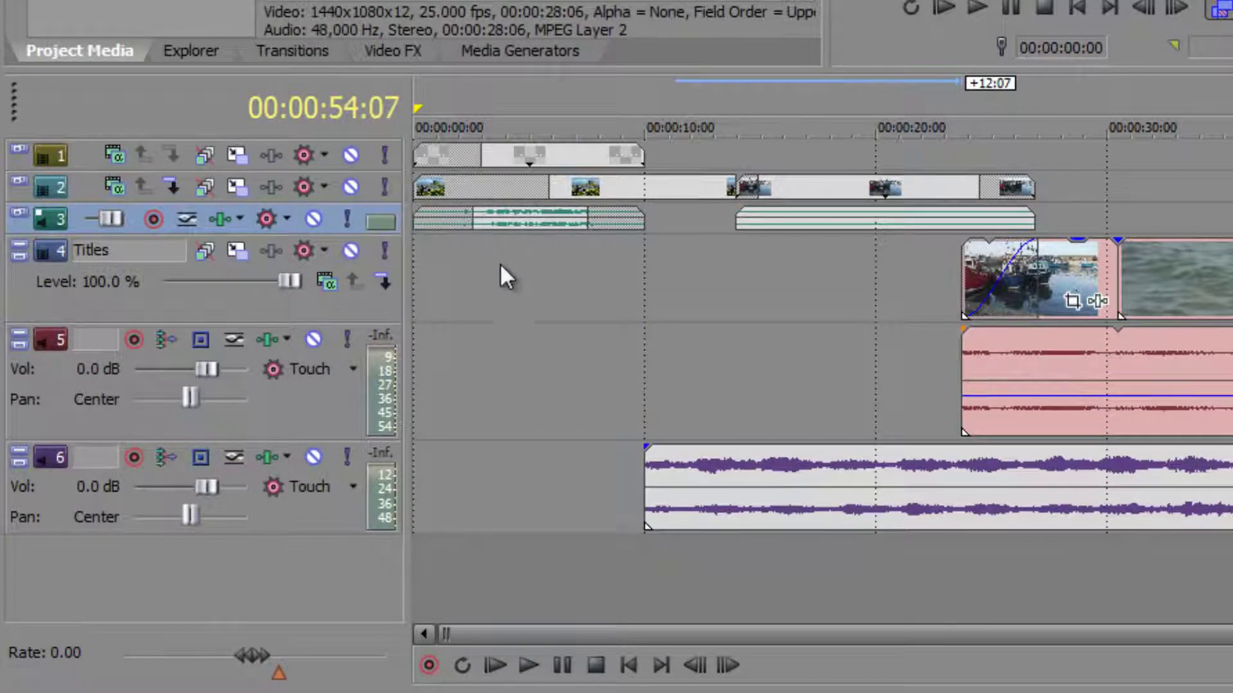
left_click(668, 308)
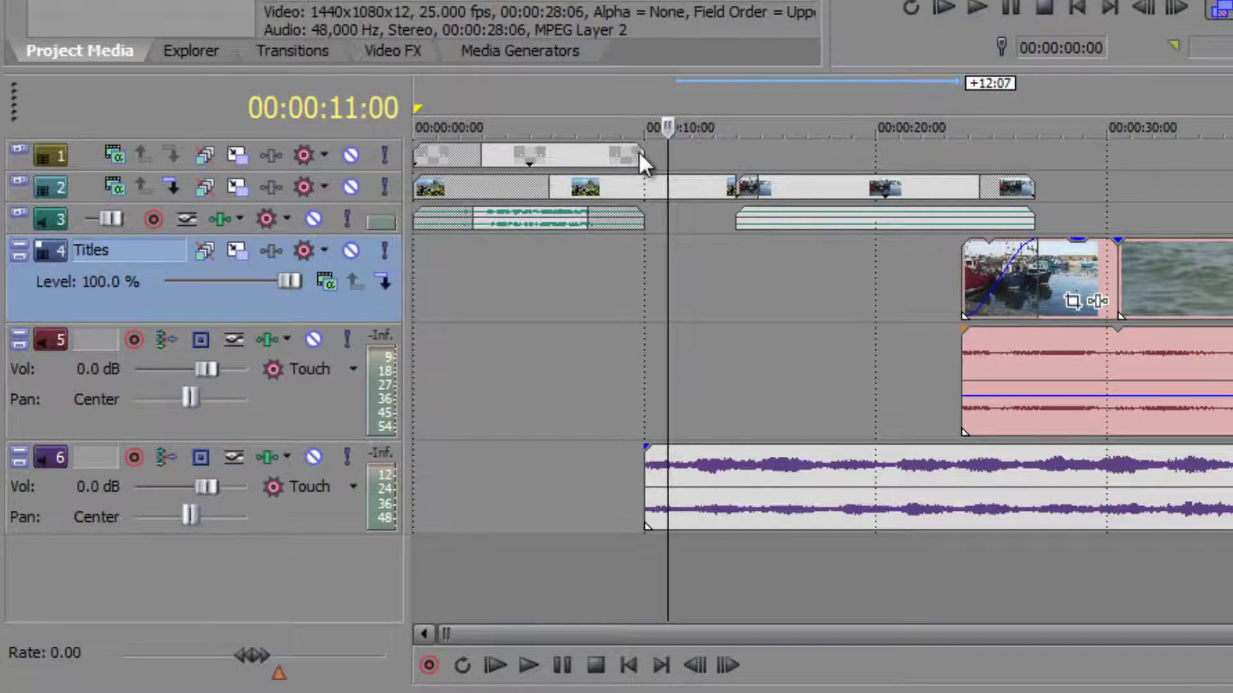
mouse_move(642, 156)
left_mouse_down()
mouse_move(693, 160)
mouse_move(610, 160)
mouse_move(644, 159)
left_mouse_up()
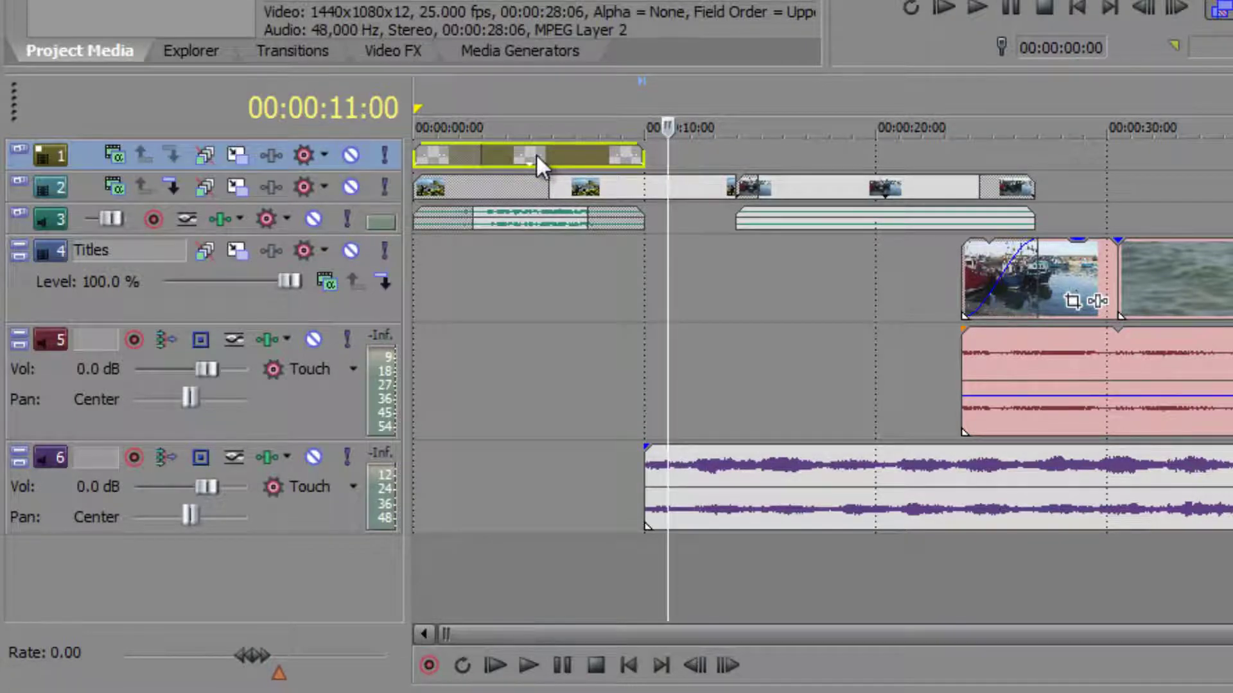
left_click(764, 219)
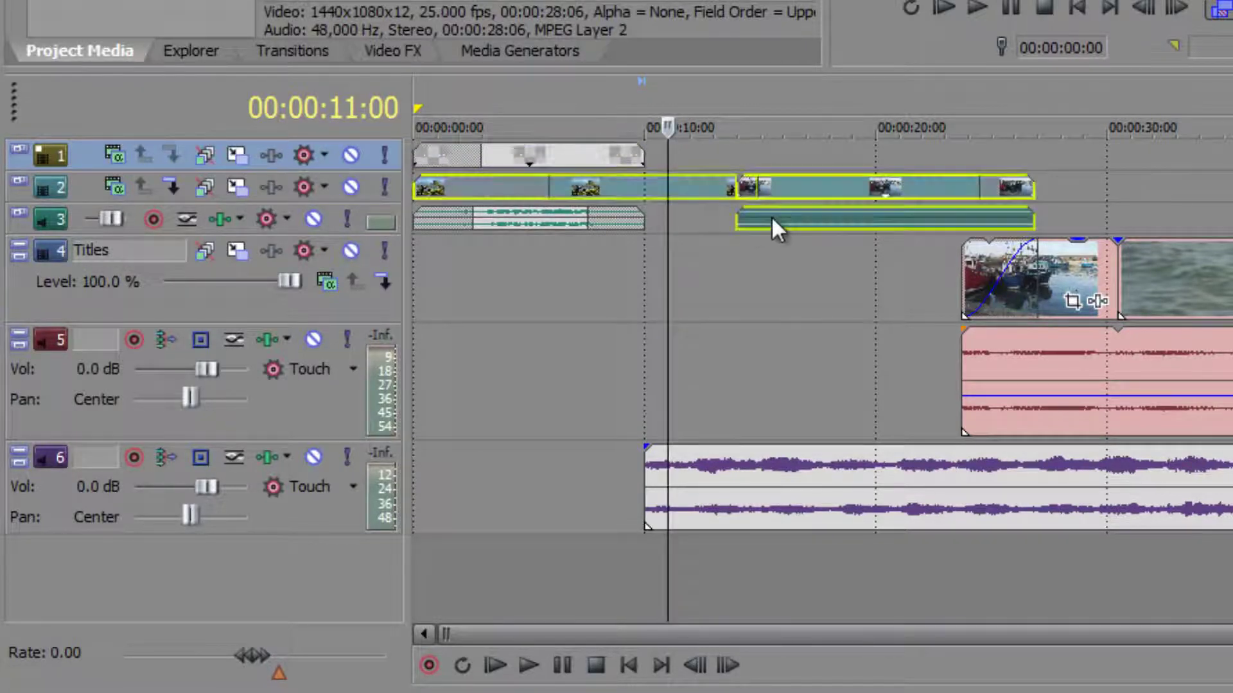
left_click(560, 222, "ctrl")
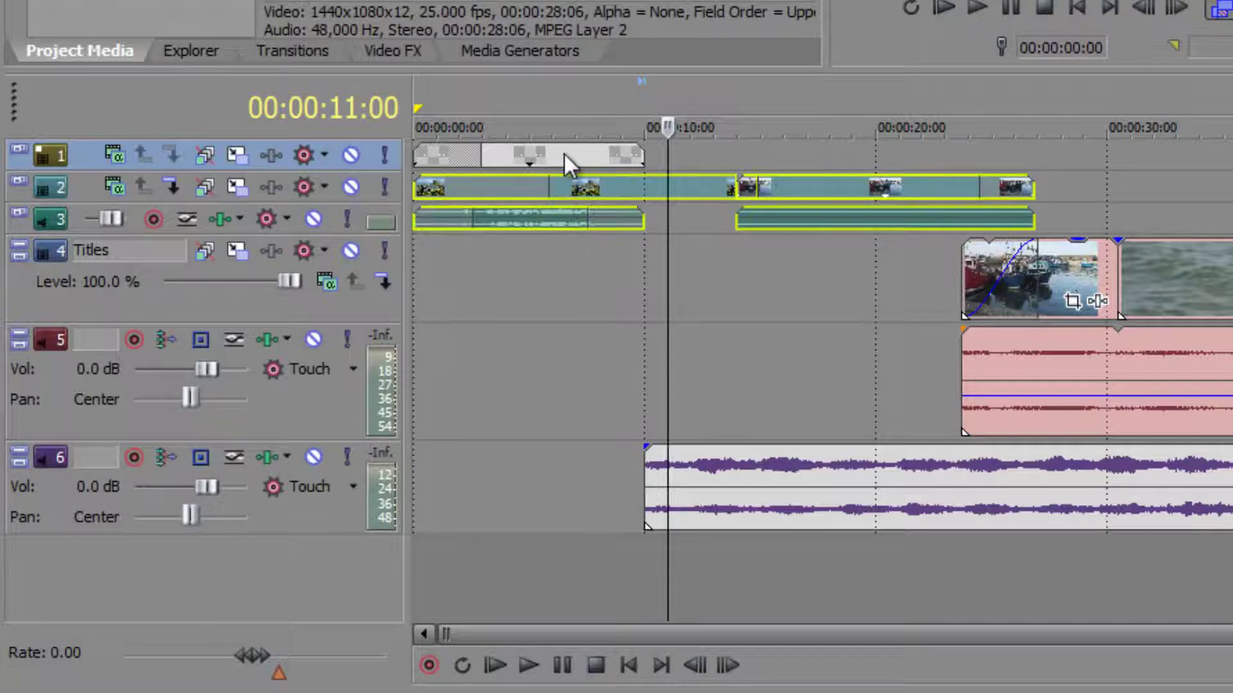
left_click(564, 152, "ctrl")
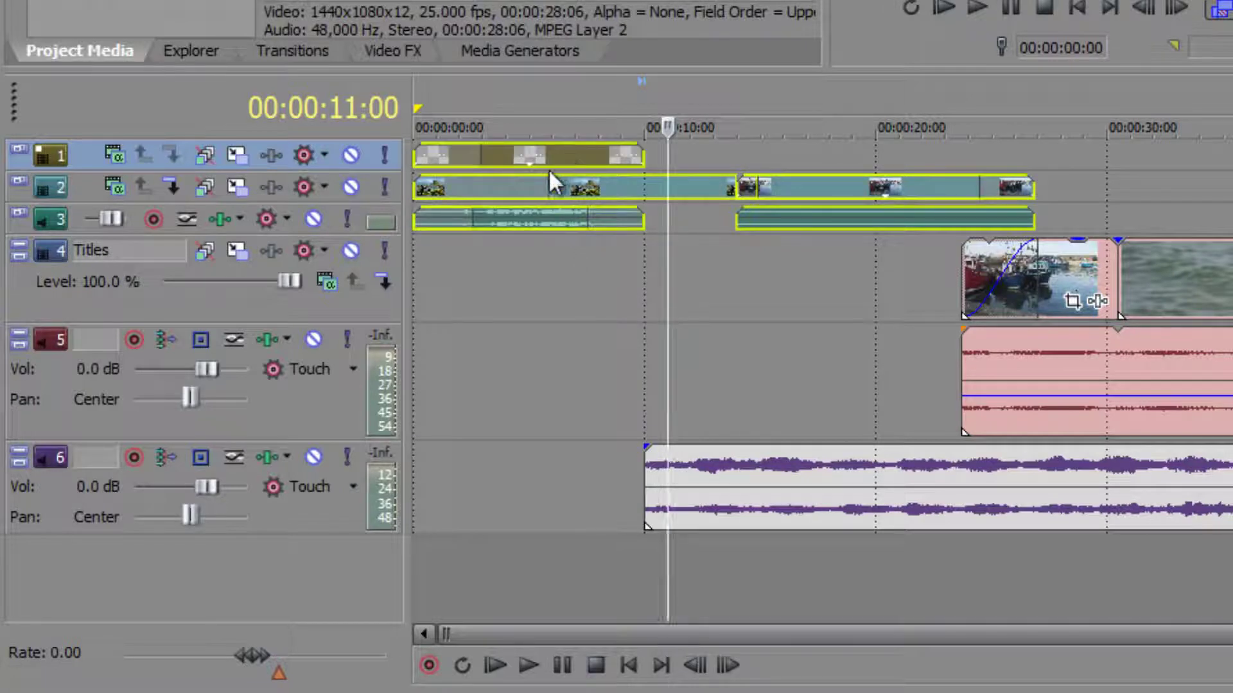
right_click(636, 193)
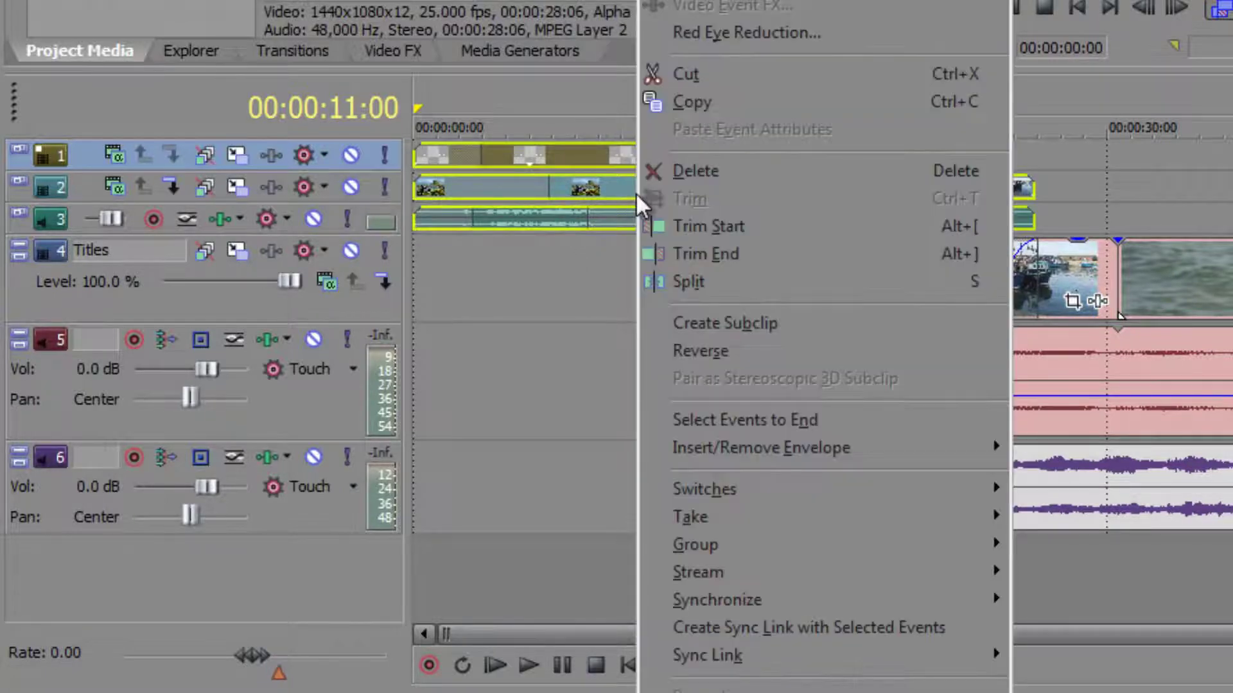
mouse_move(719, 488)
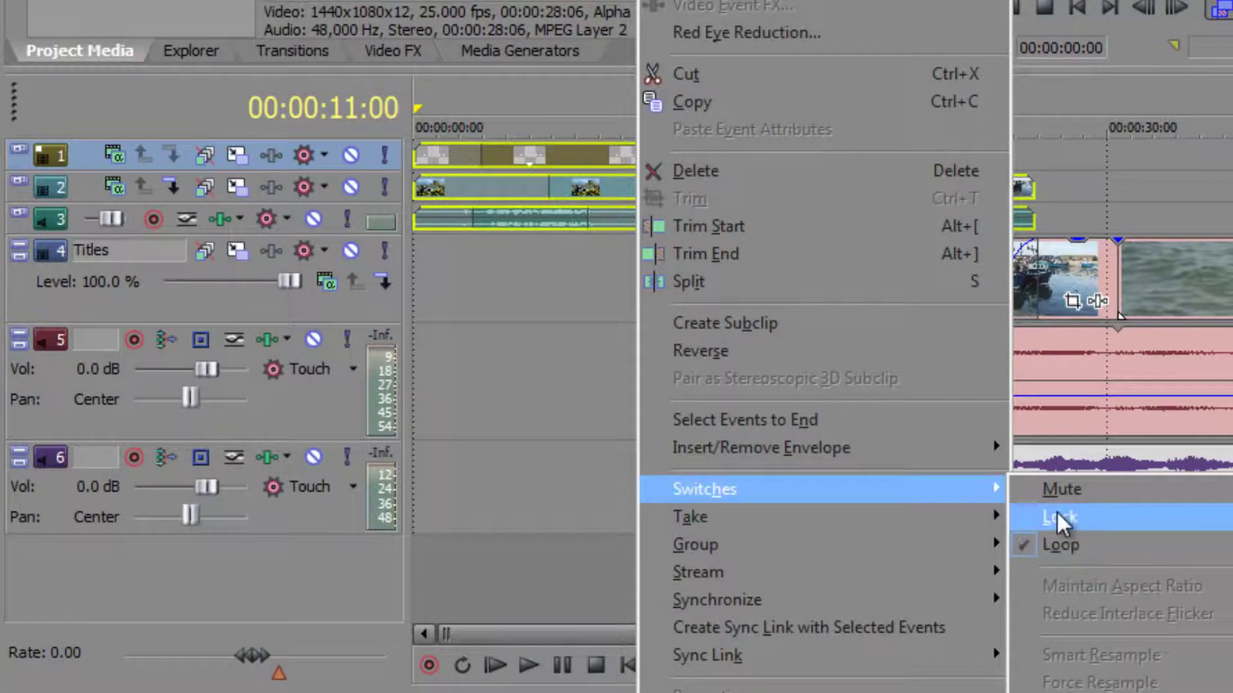
left_click(495, 314)
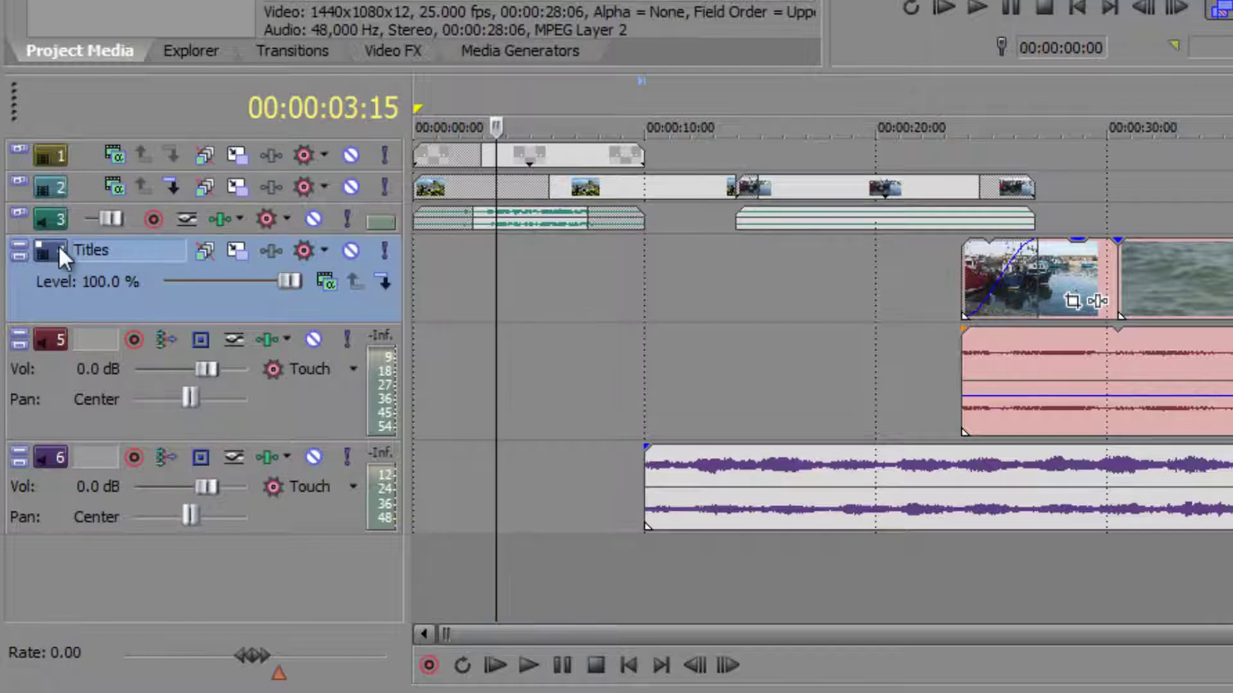
Group the selected tracks 1–3 into a single track group
left_click(53, 156)
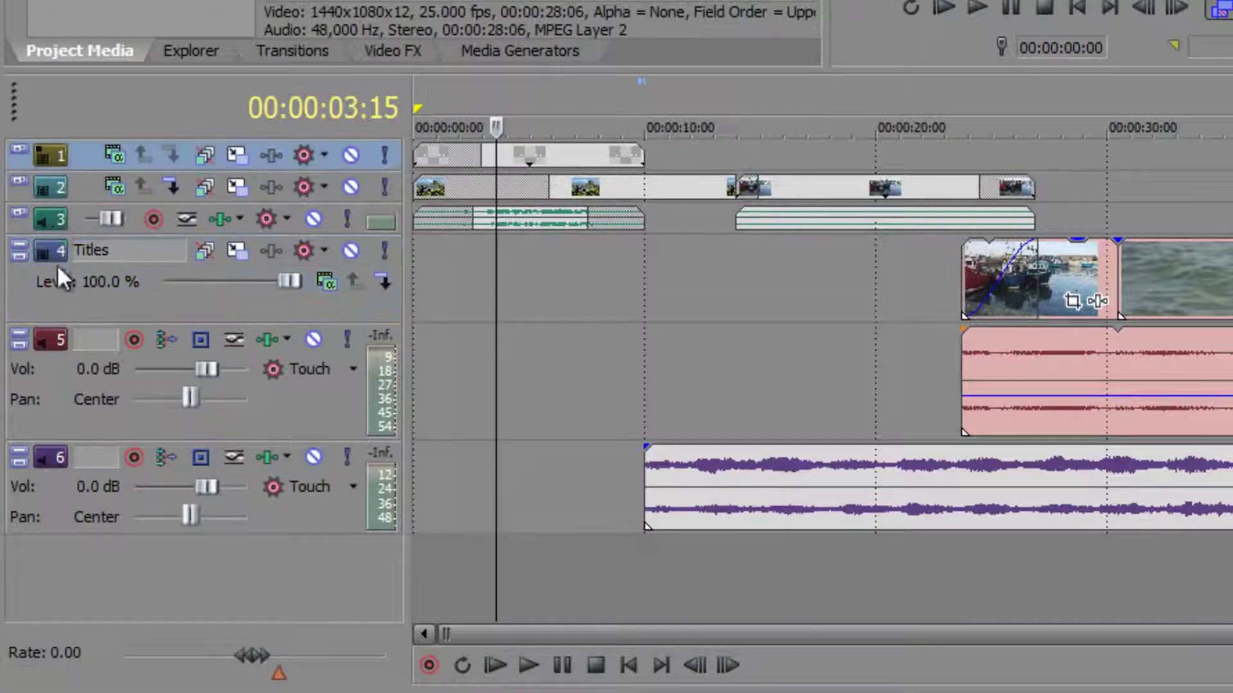
left_click(60, 221, "shift")
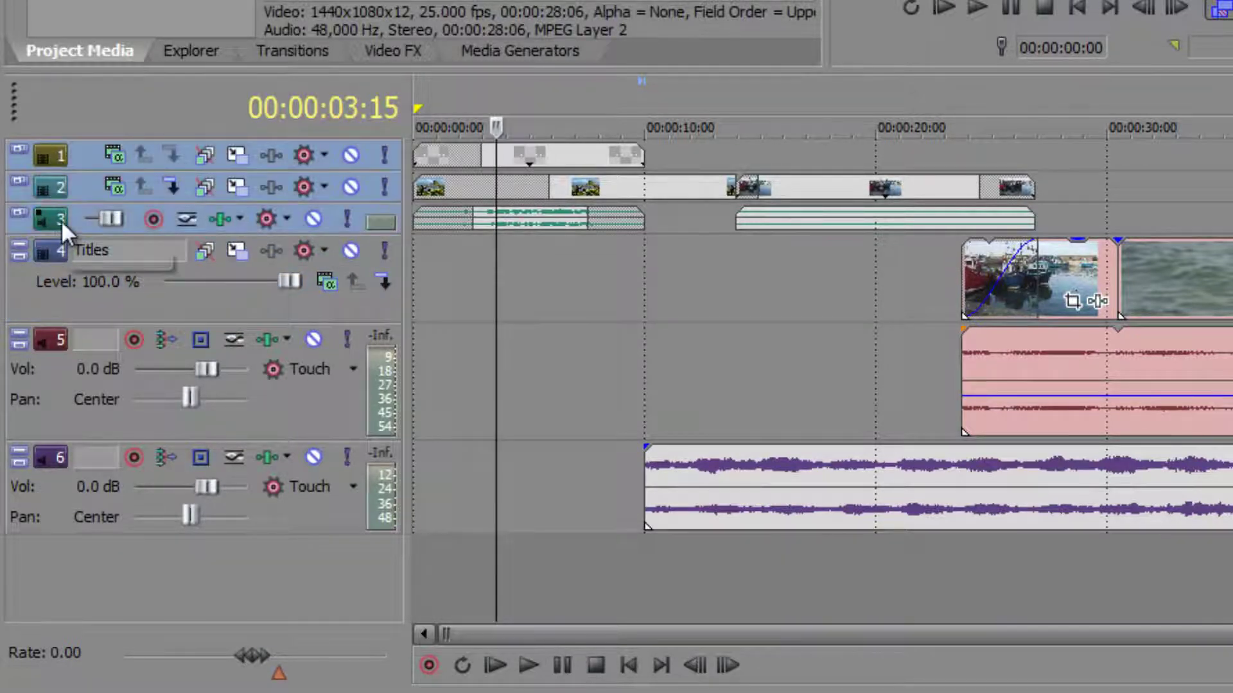
right_click(60, 220)
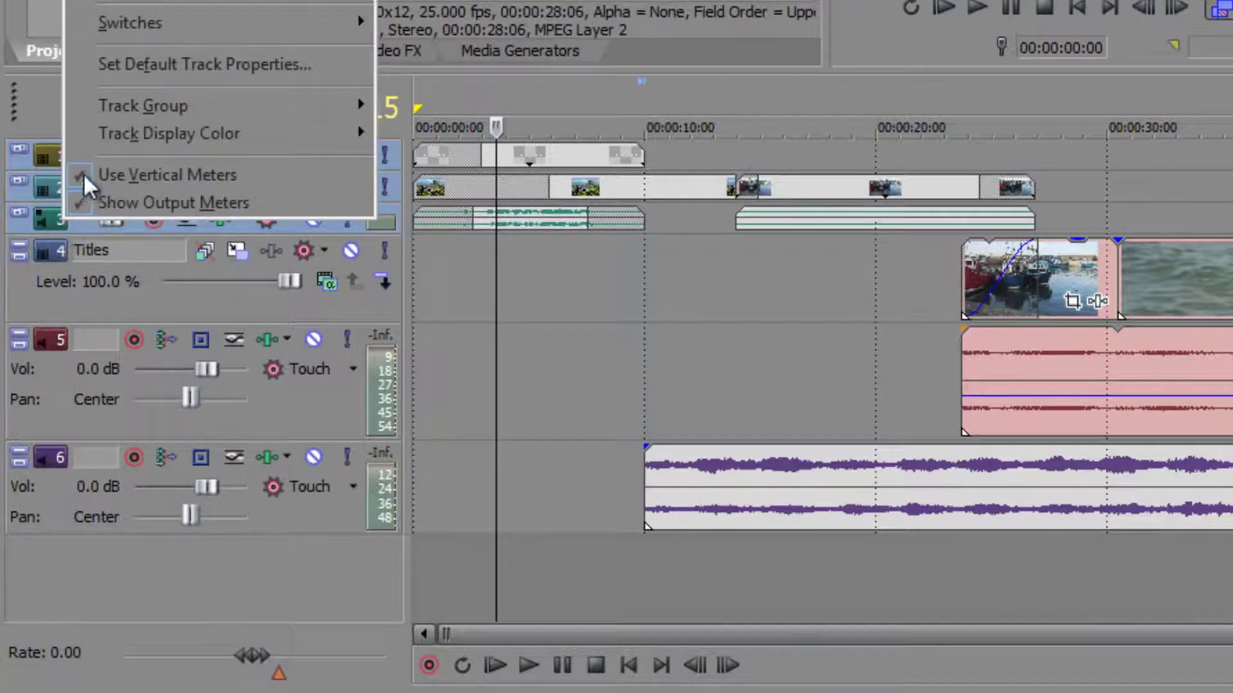
mouse_move(145, 112)
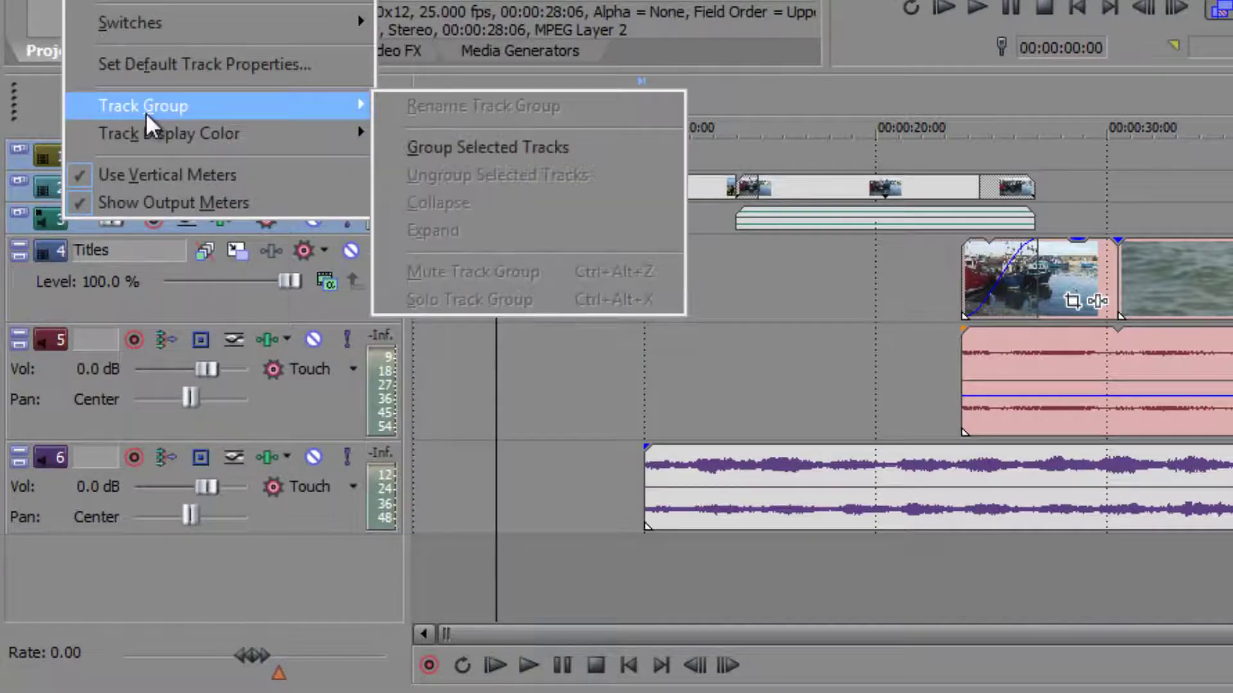
left_click(474, 147)
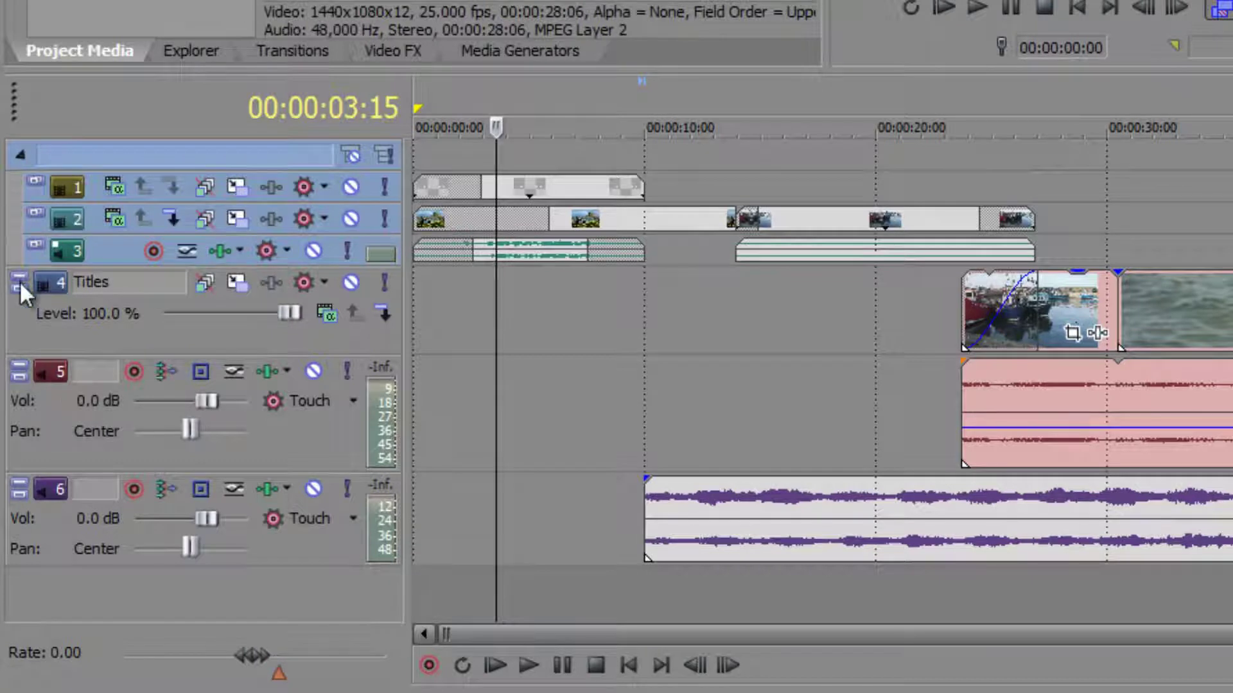
Rename the track group to 'Titles' and collapse it
double_click(94, 158)
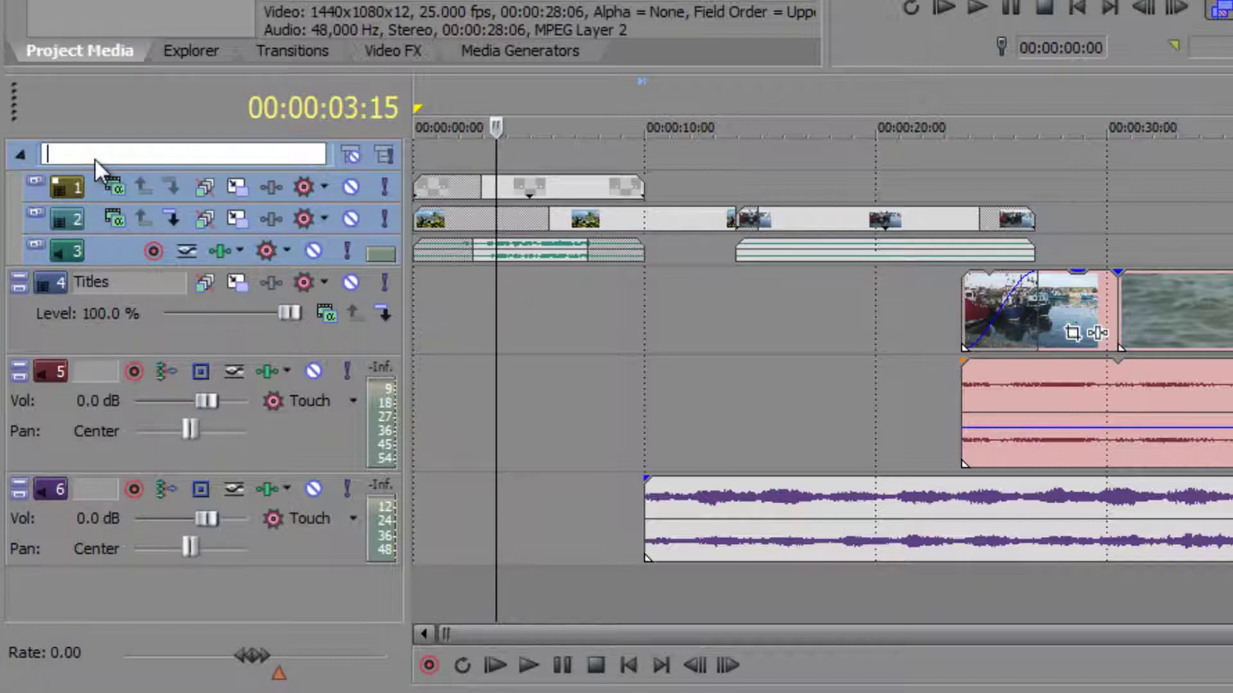
type("Titles")
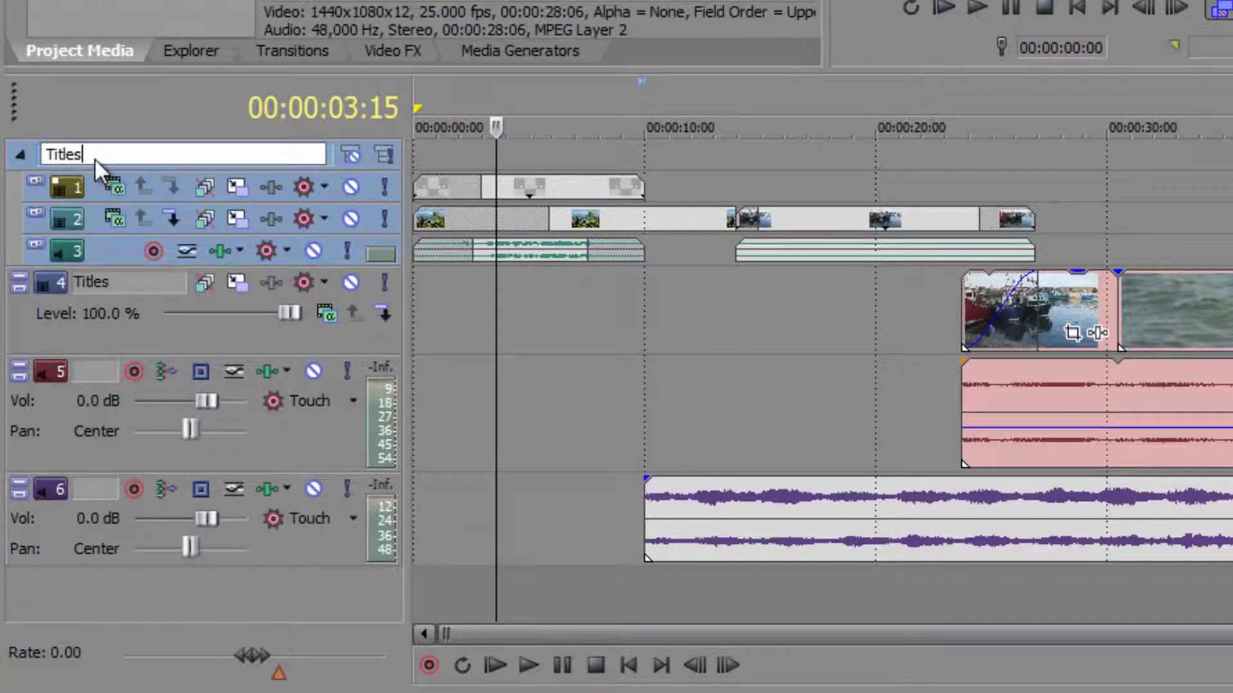
left_click(19, 156)
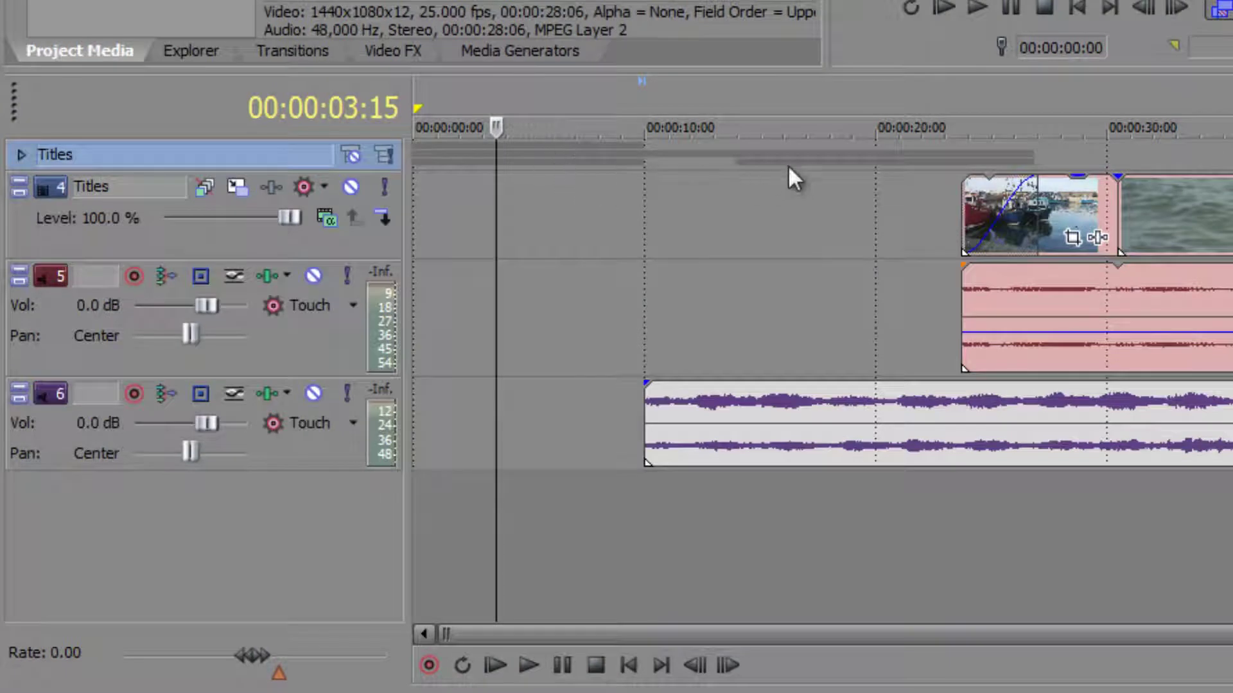
Toggle the Titles group's mute and solo off again, then expand it to show tracks 1–3
left_click_drag(594, 154, 521, 154)
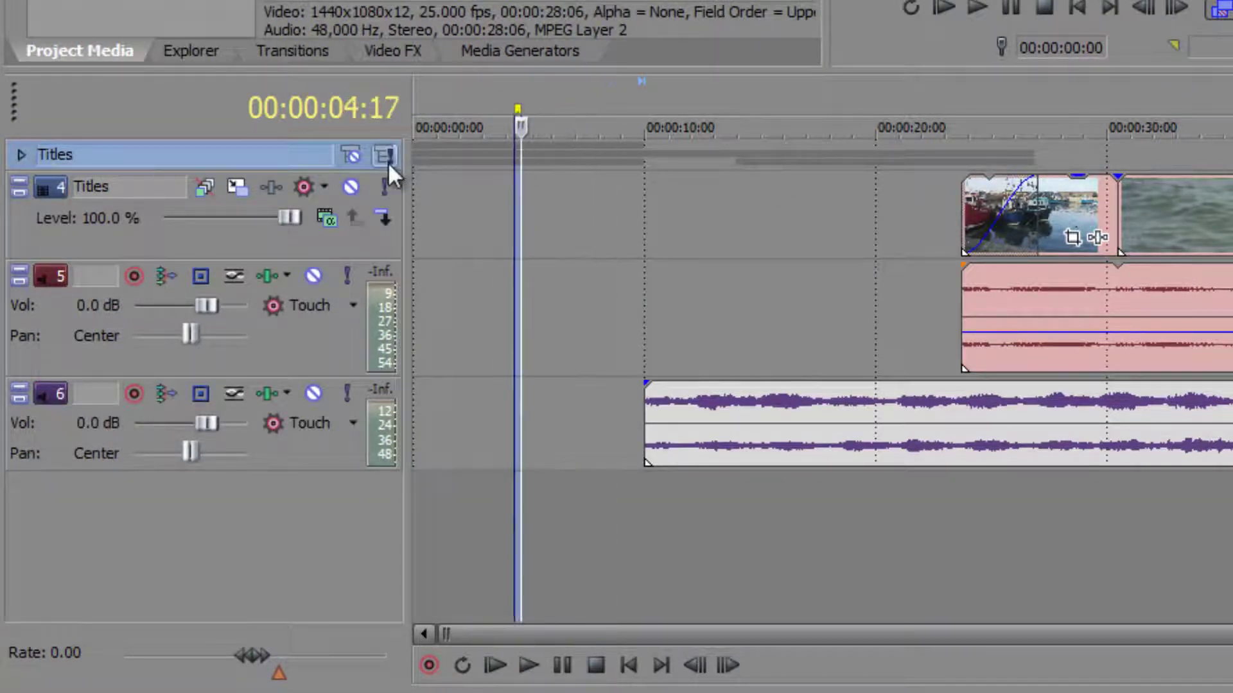
left_click(351, 157)
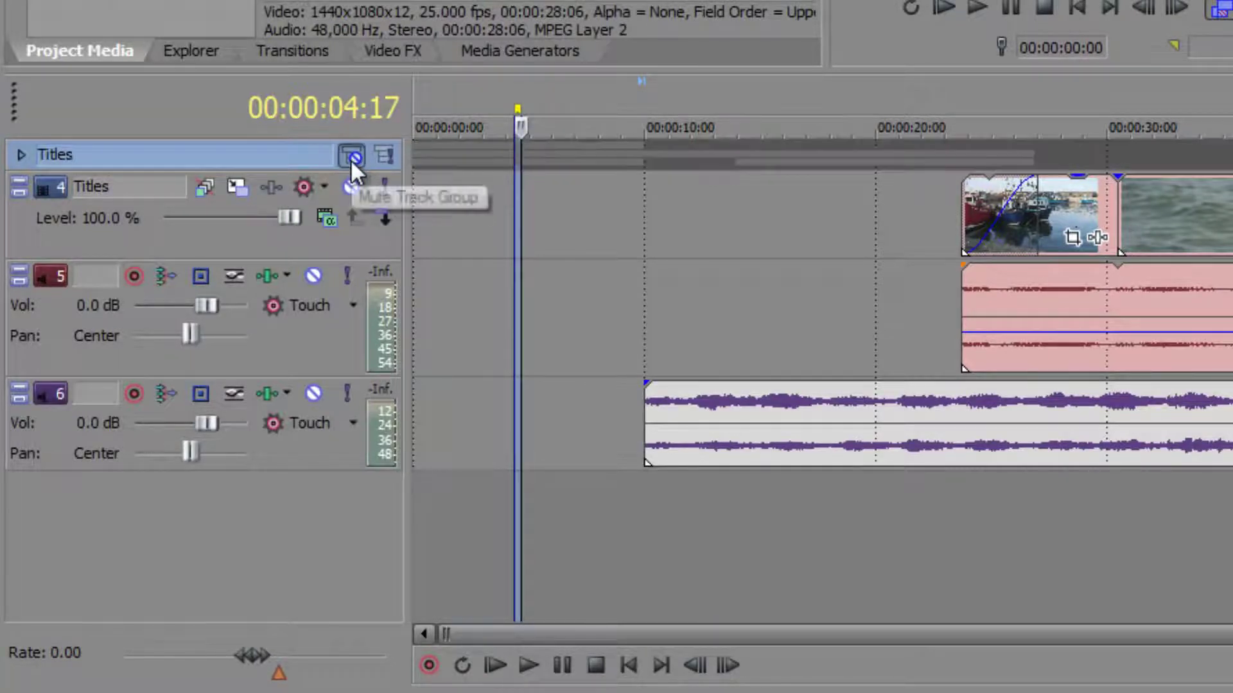
left_click(350, 158)
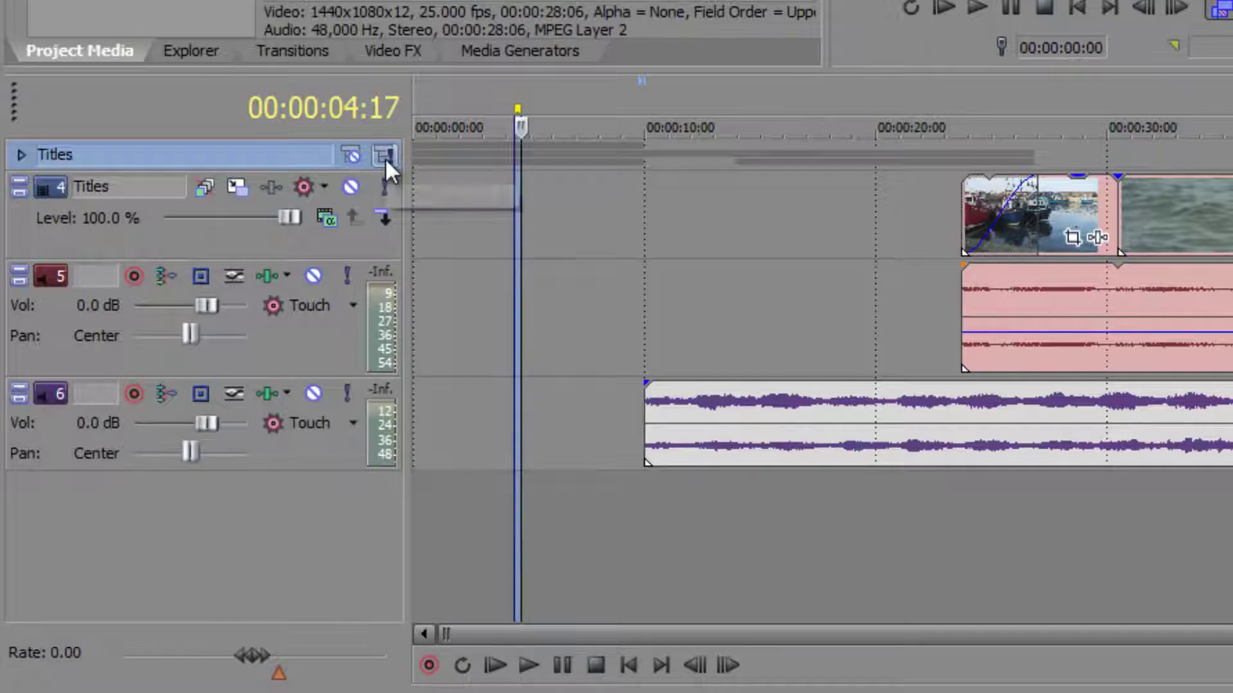
left_click(384, 157)
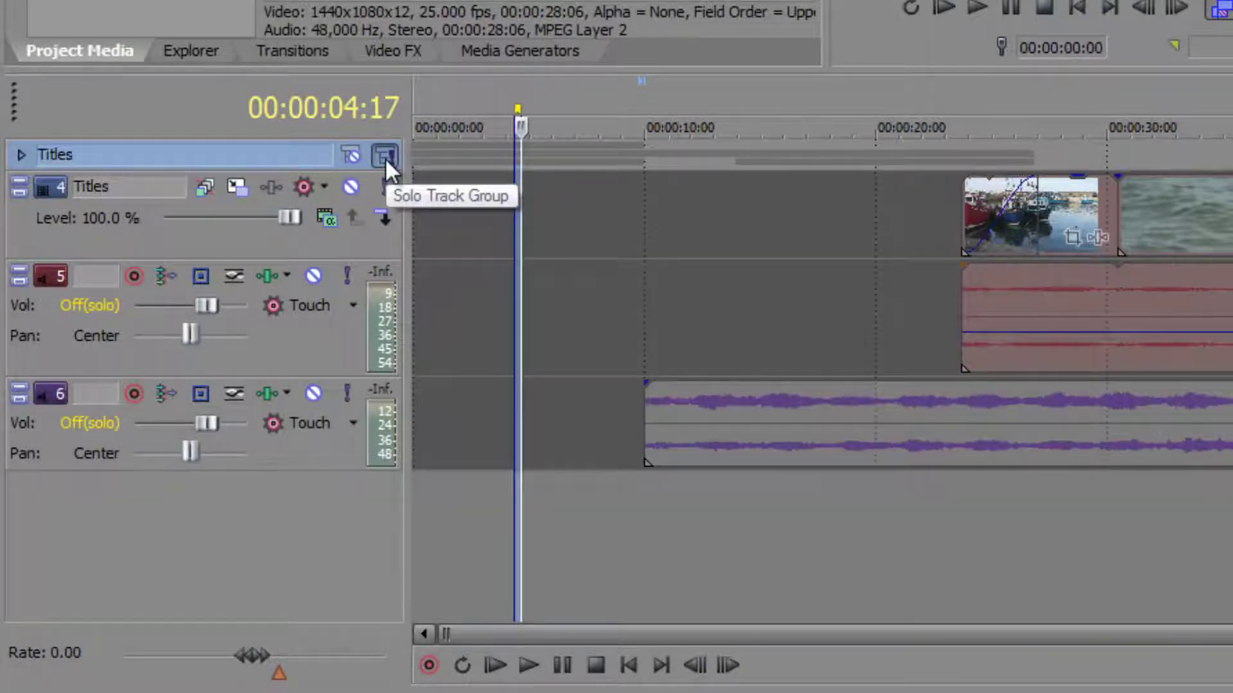
left_click(386, 156)
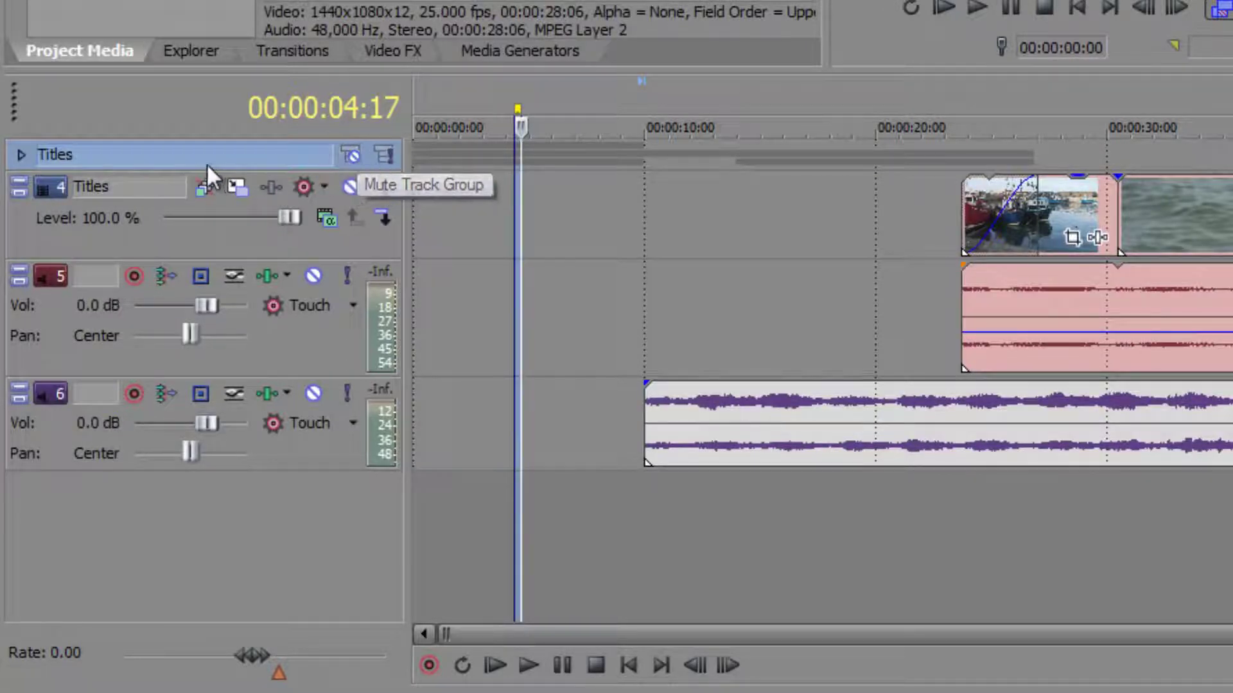
left_click(21, 155)
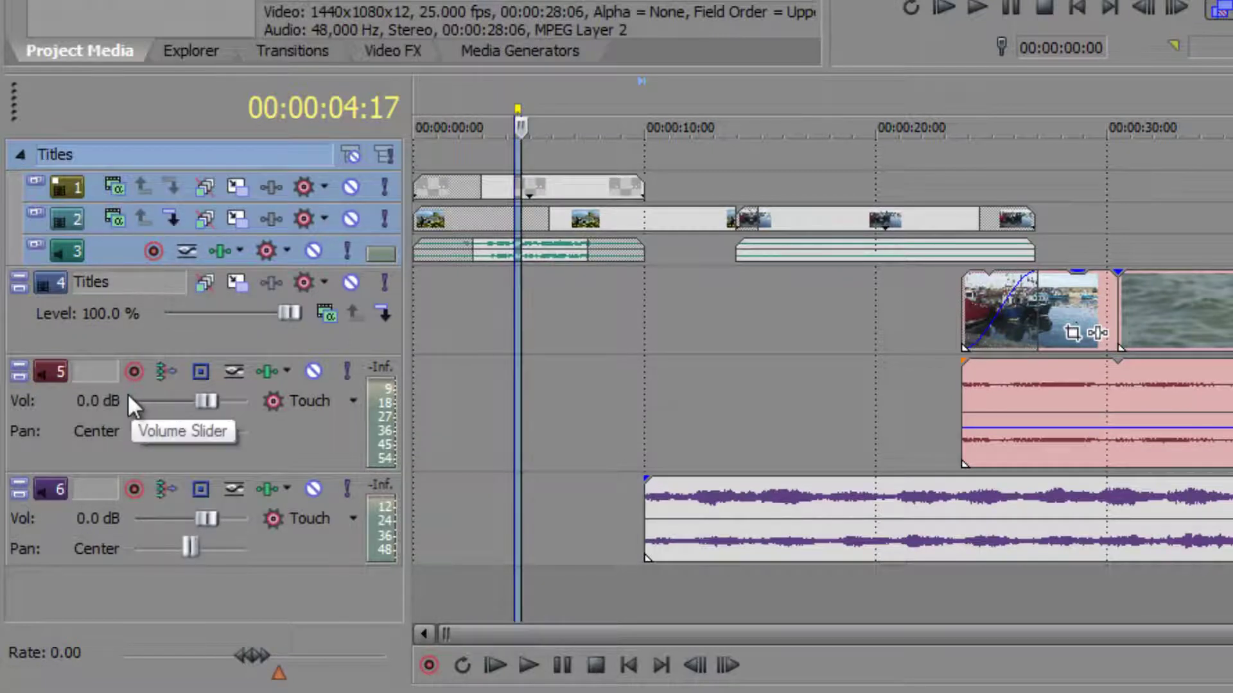
left_click(18, 281)
left_click(18, 315)
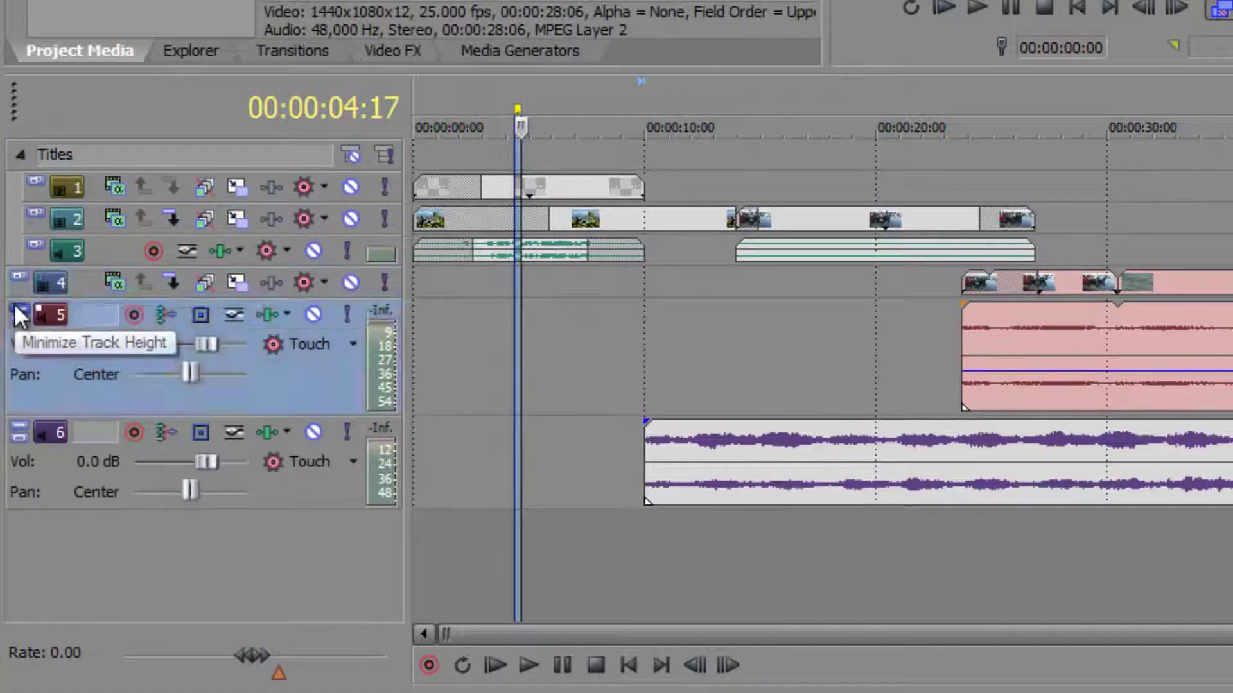
left_click(18, 347)
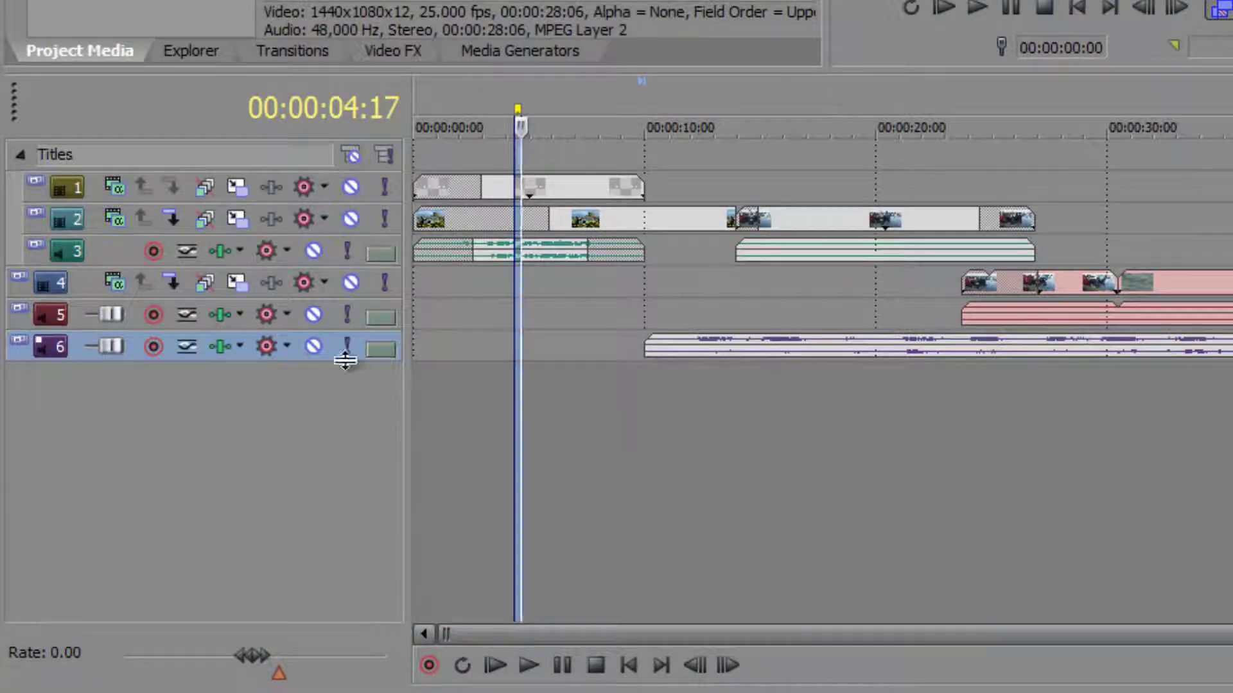
left_click_drag(56, 339, 55, 272)
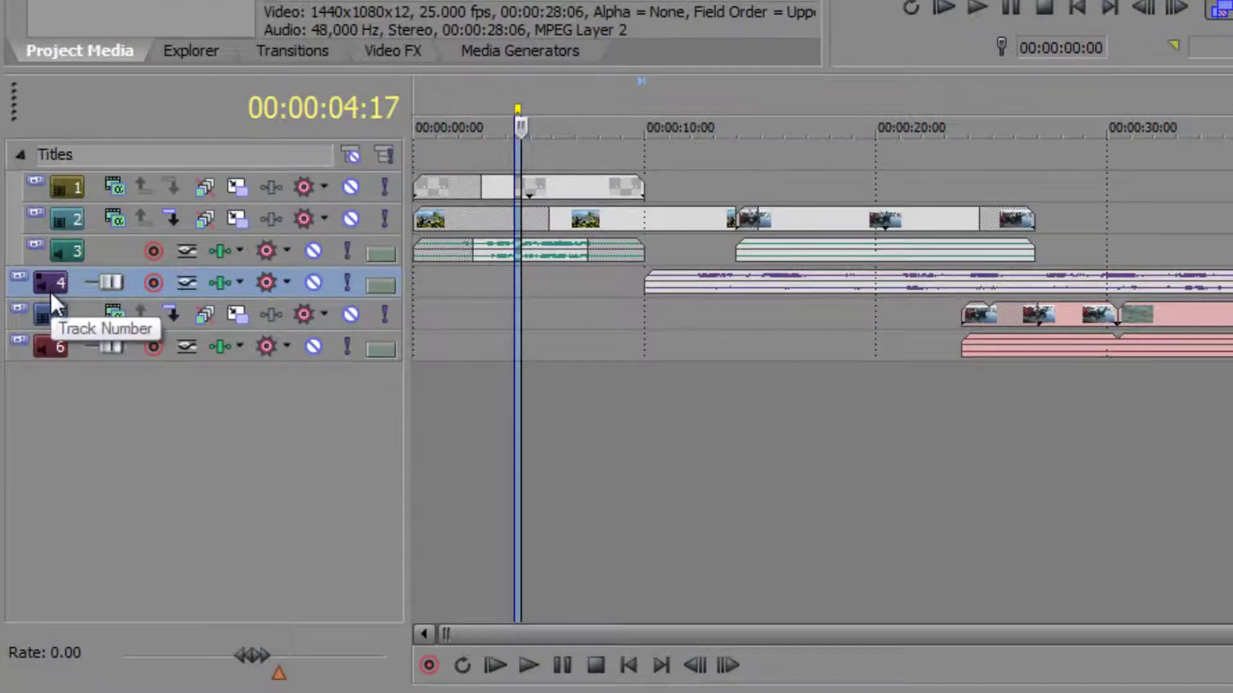
left_click_drag(50, 291, 53, 253)
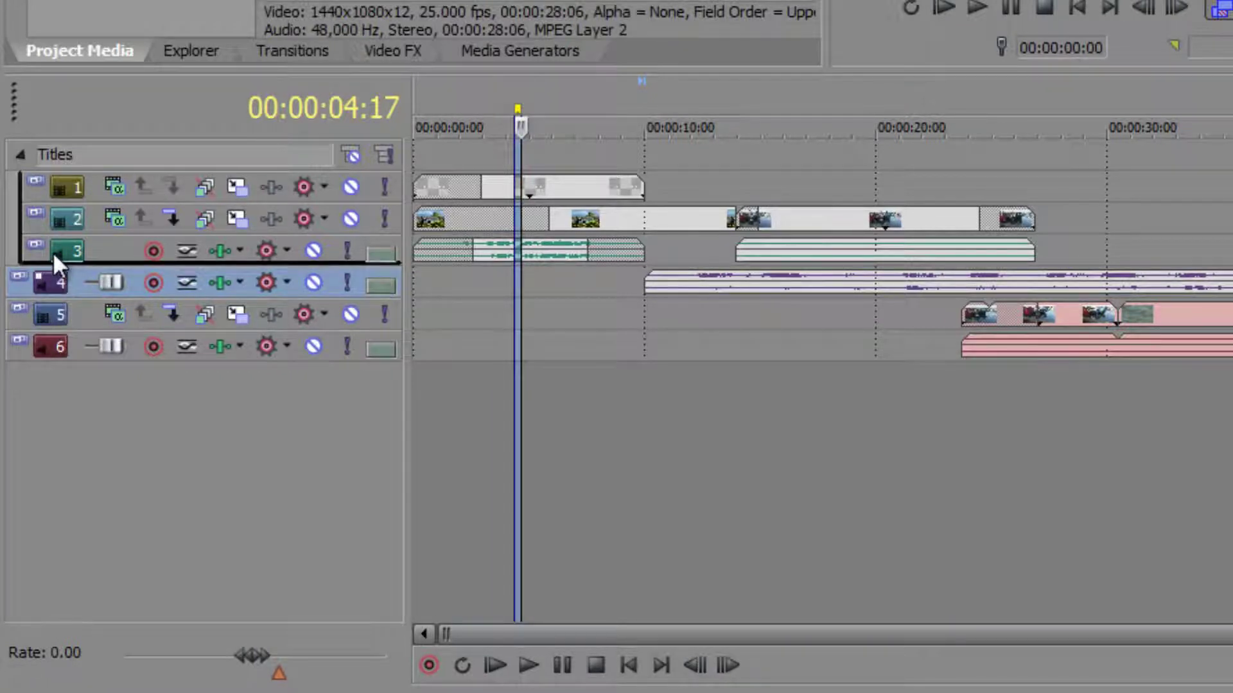
mouse_move(19, 259)
left_mouse_down()
mouse_move(19, 241)
mouse_move(29, 259)
left_mouse_up()
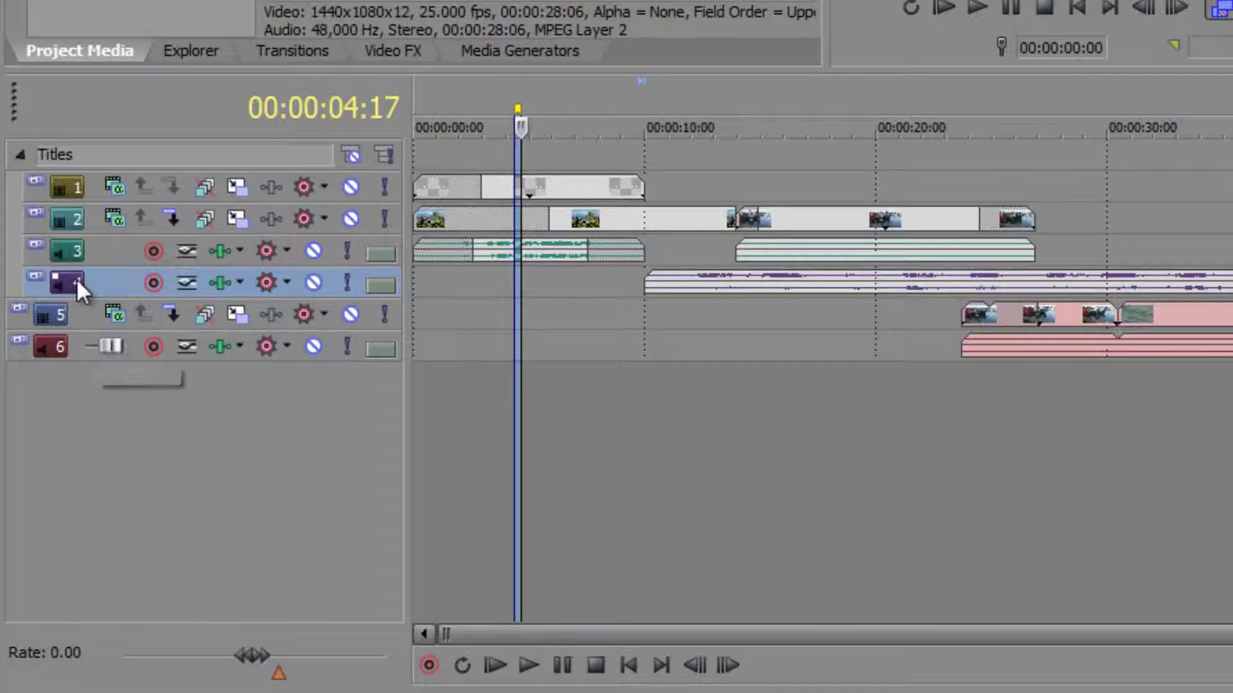
left_click_drag(75, 279, 55, 256)
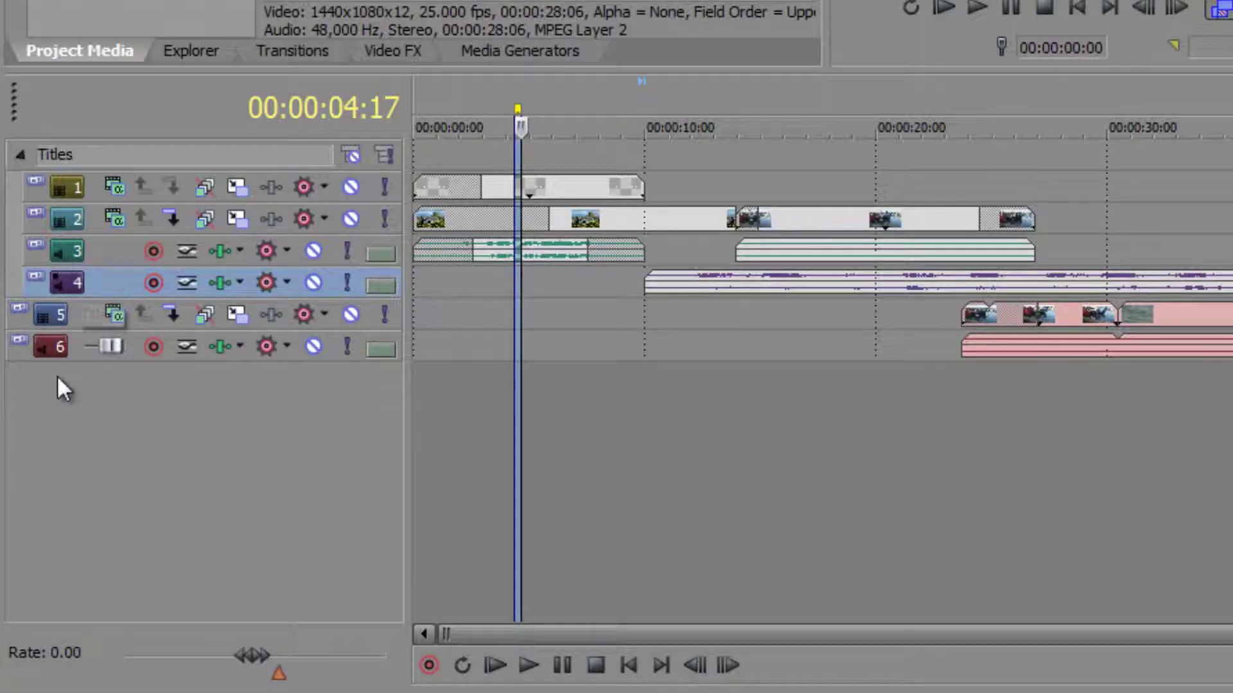
left_click(19, 155)
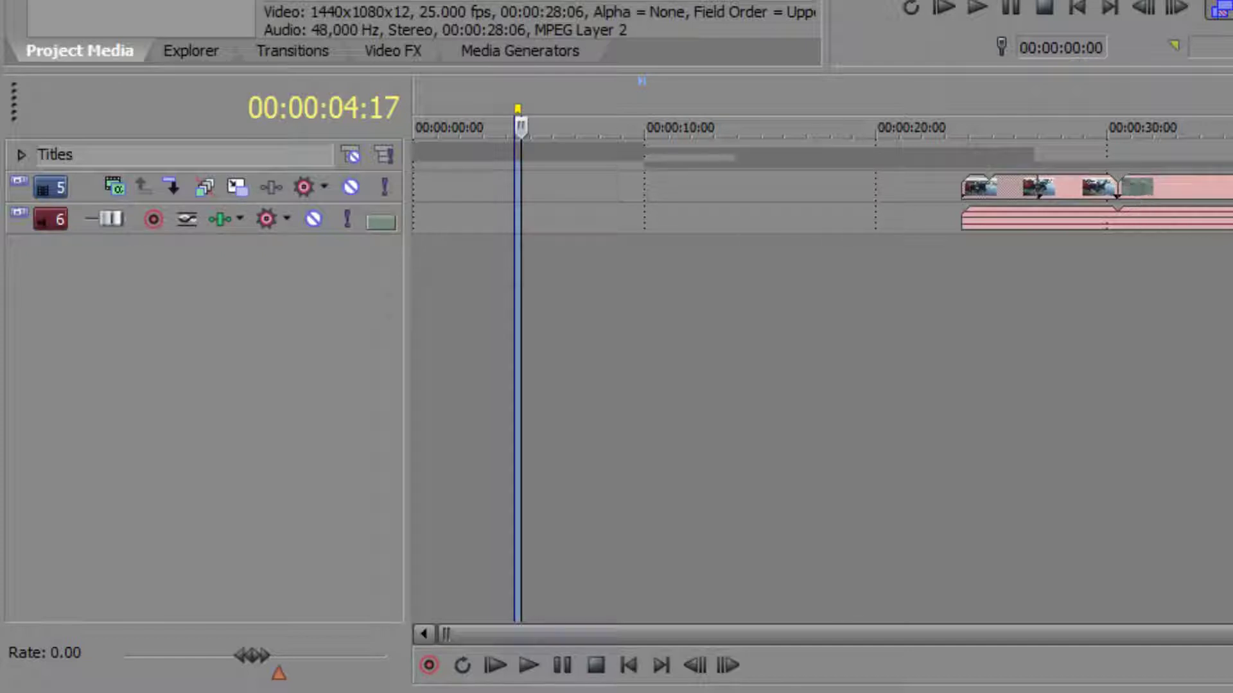
left_click(18, 183)
left_click(21, 273)
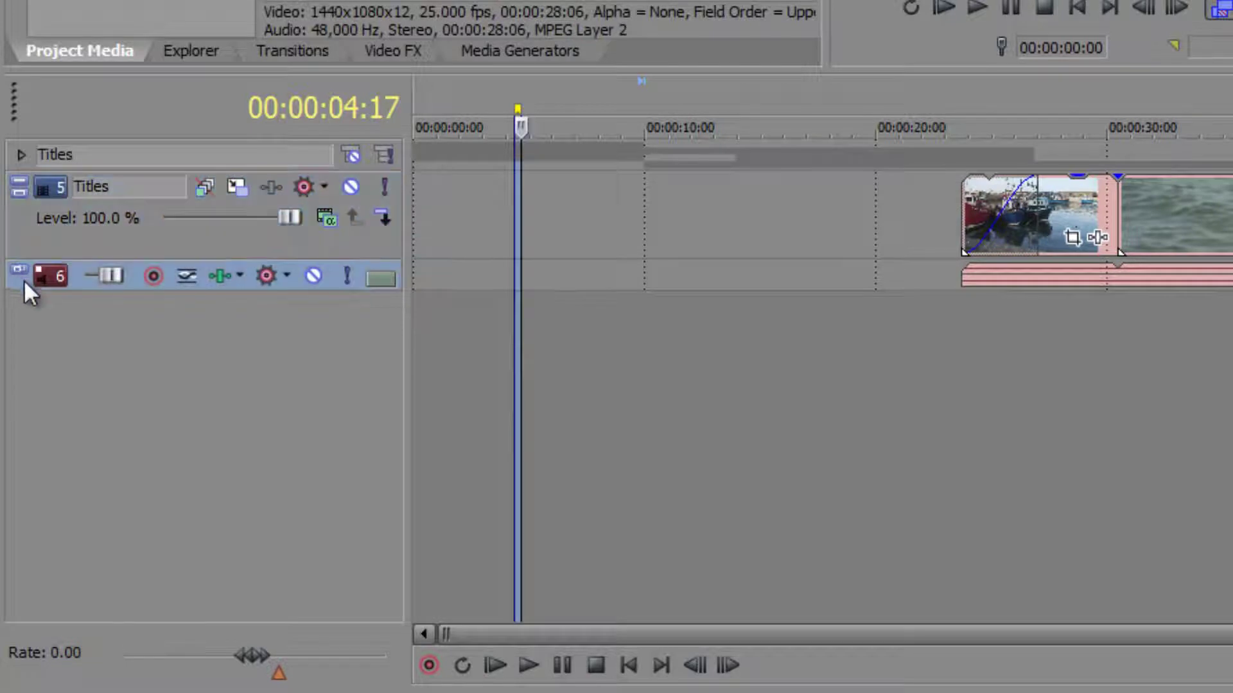
left_click(18, 270)
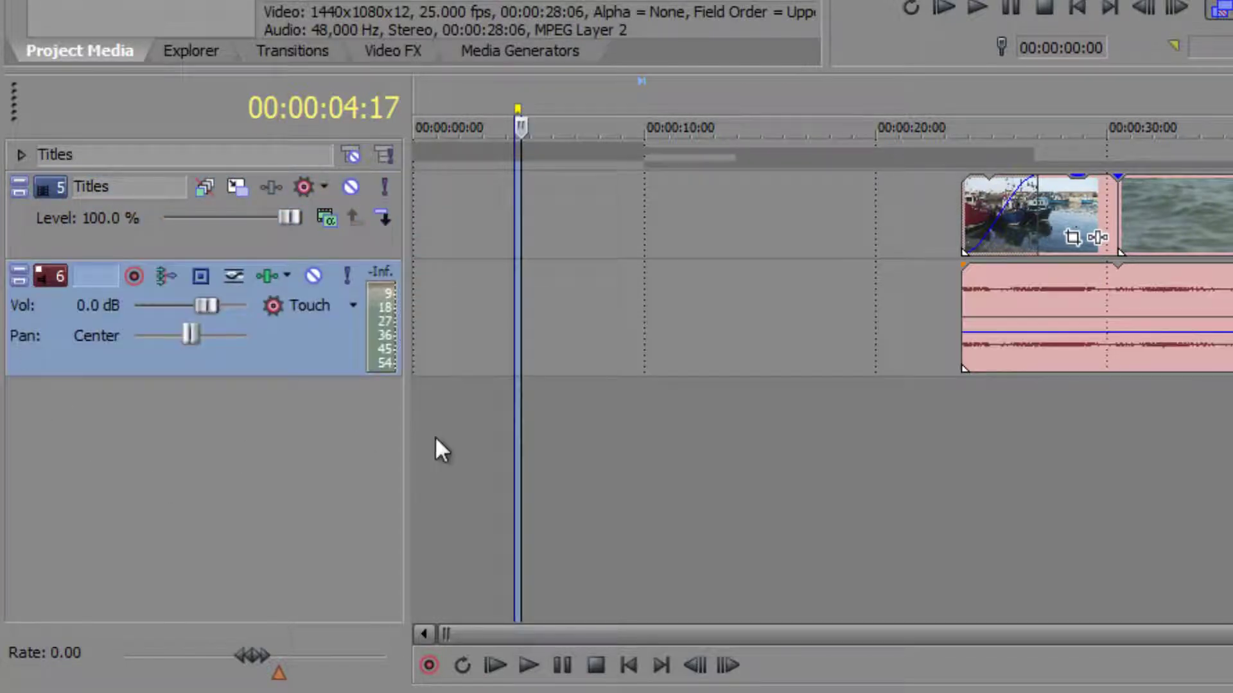
left_click(20, 153)
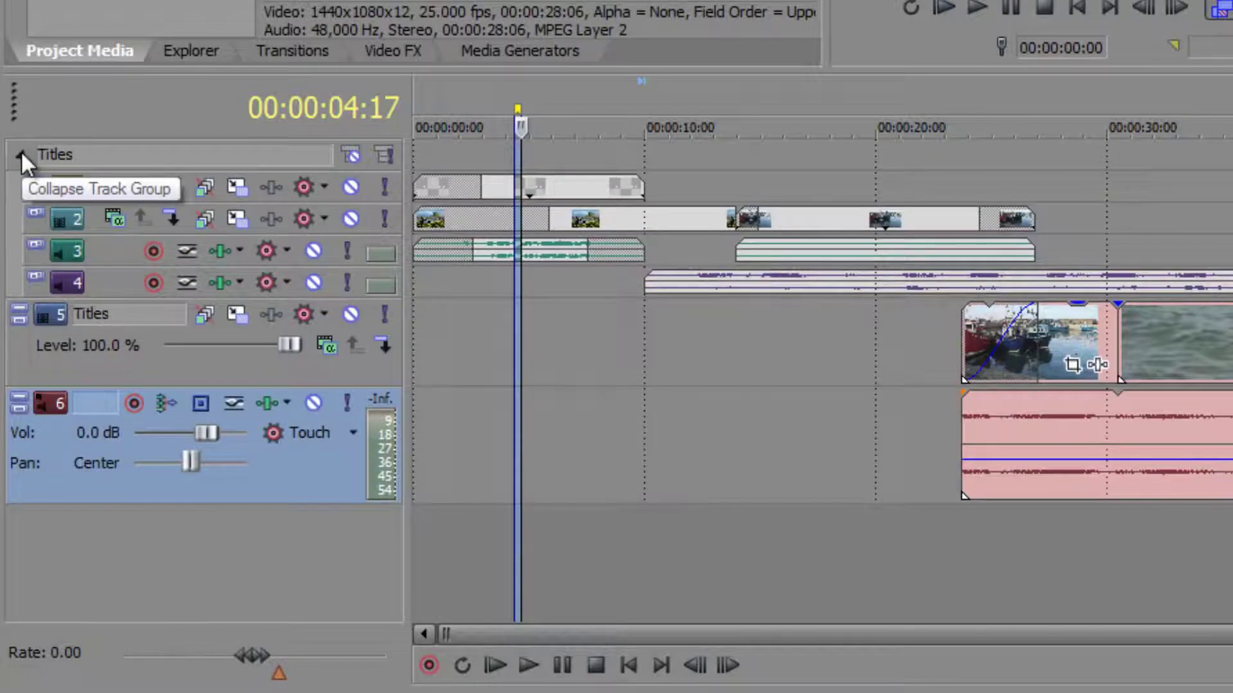
left_click(21, 152)
left_click(20, 153)
left_click(35, 181)
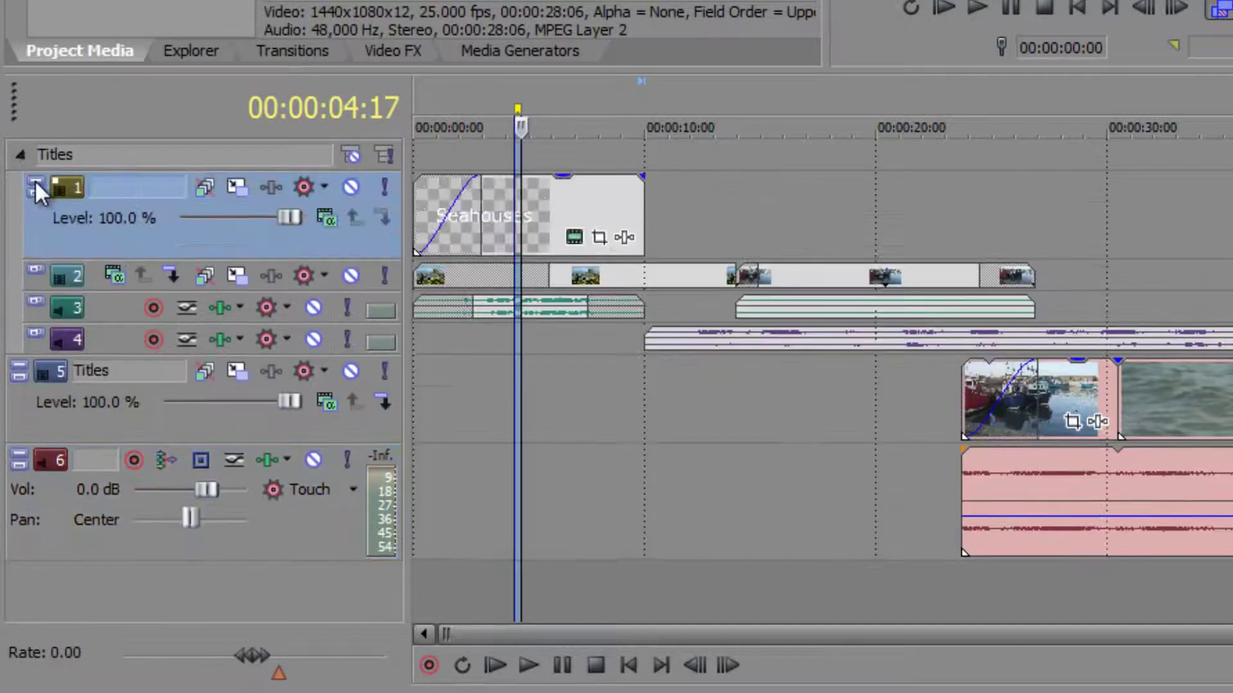
left_click(36, 181)
left_click(36, 209)
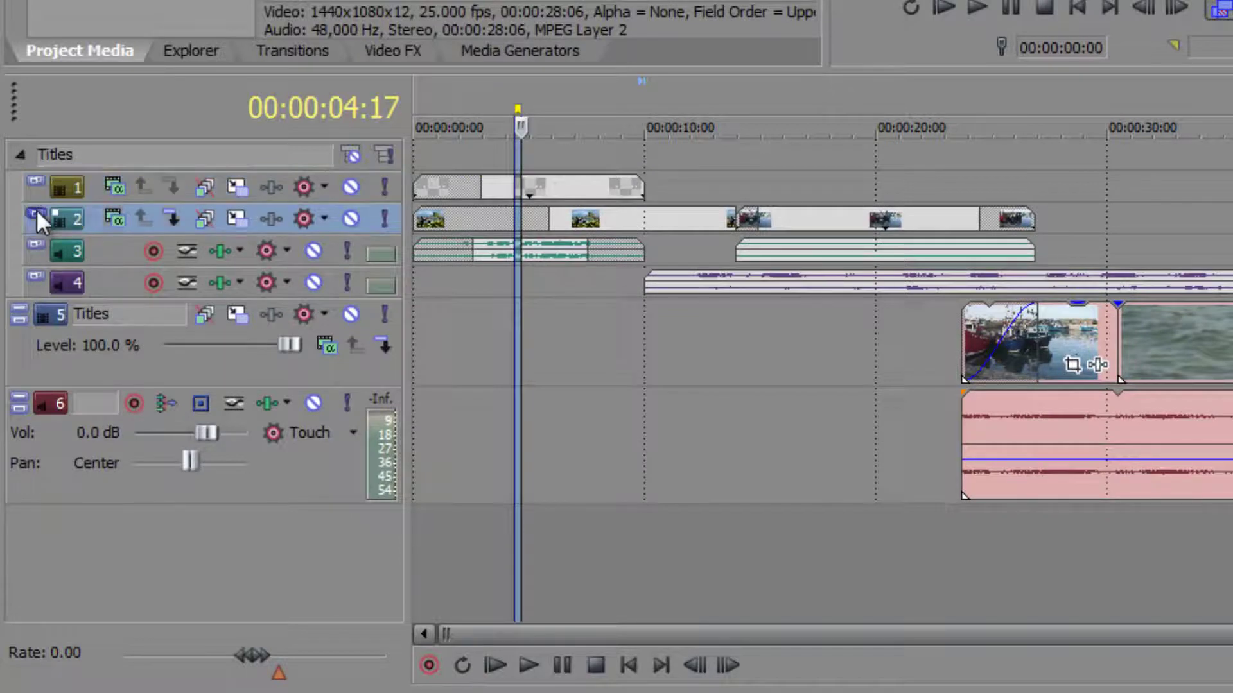
left_click(36, 209)
left_click_drag(64, 278, 60, 545)
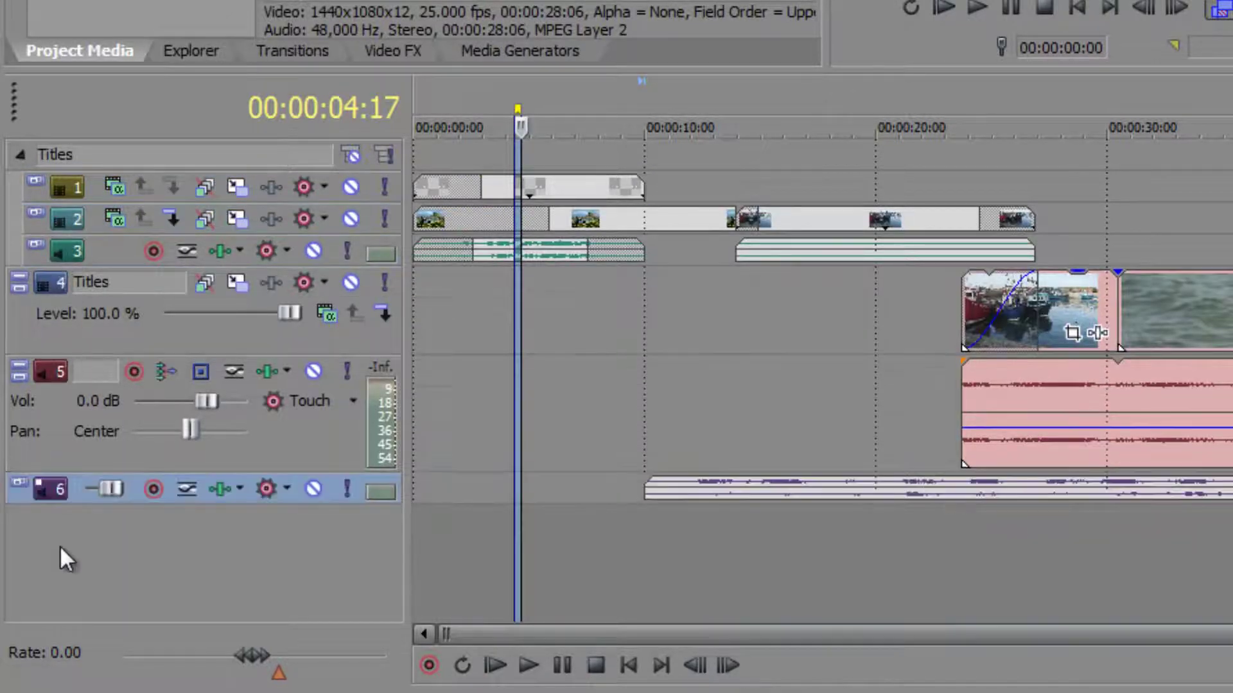
left_click(18, 482)
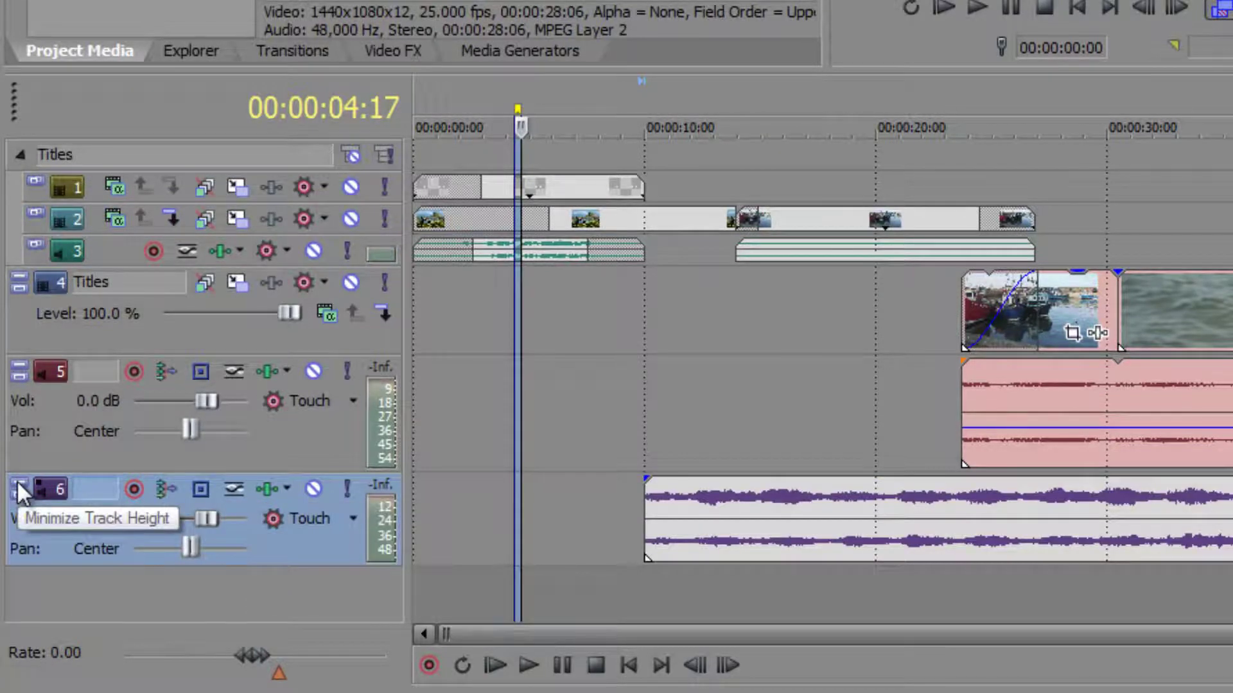
left_click(18, 485)
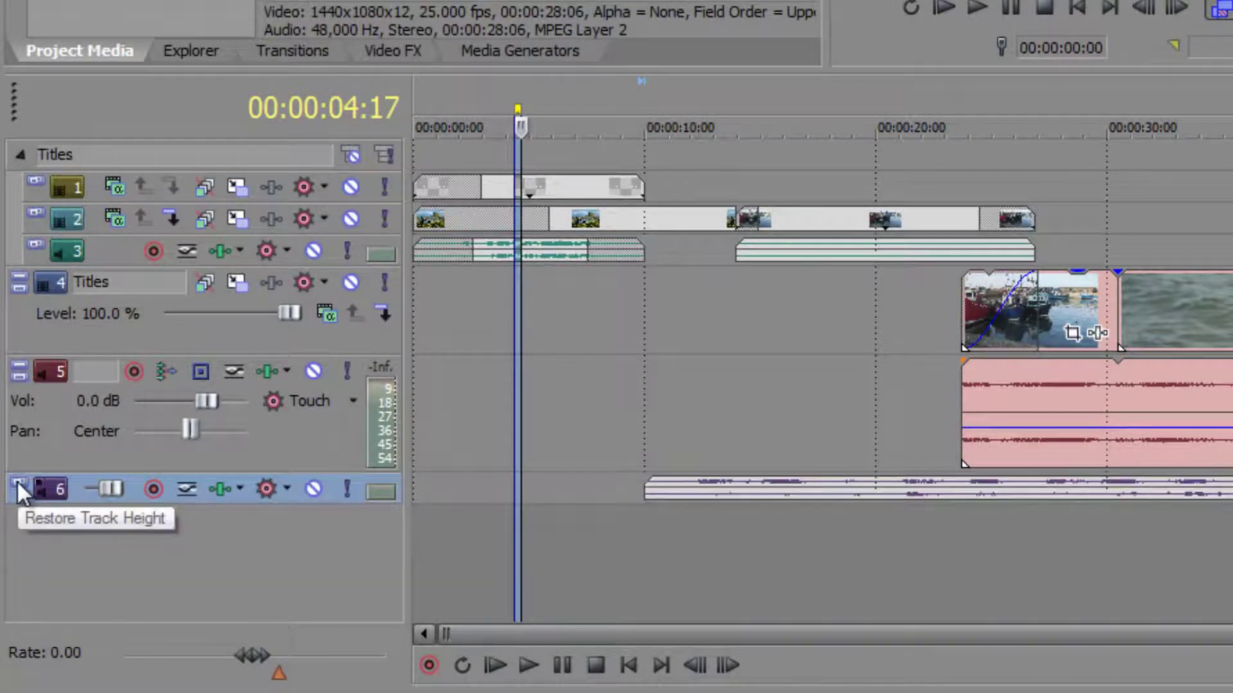
left_click(18, 483)
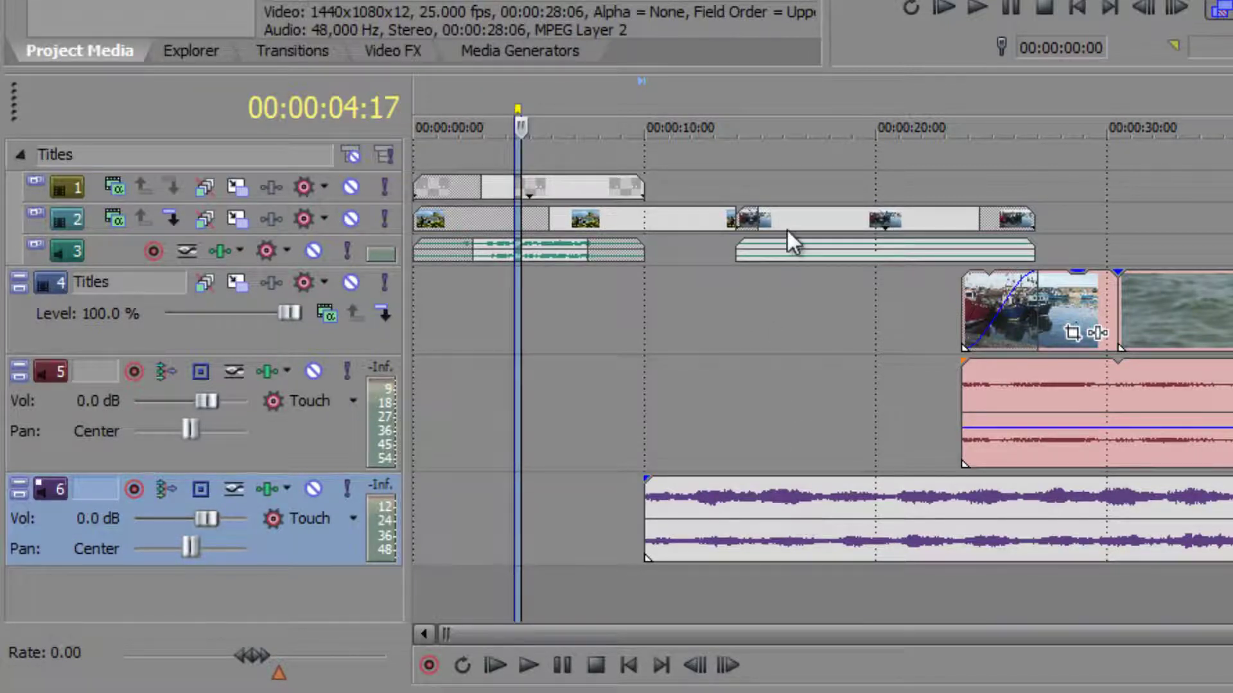
Group the first track 3 clip with the purple audio clip on track 6
left_click(790, 251)
left_click(541, 251)
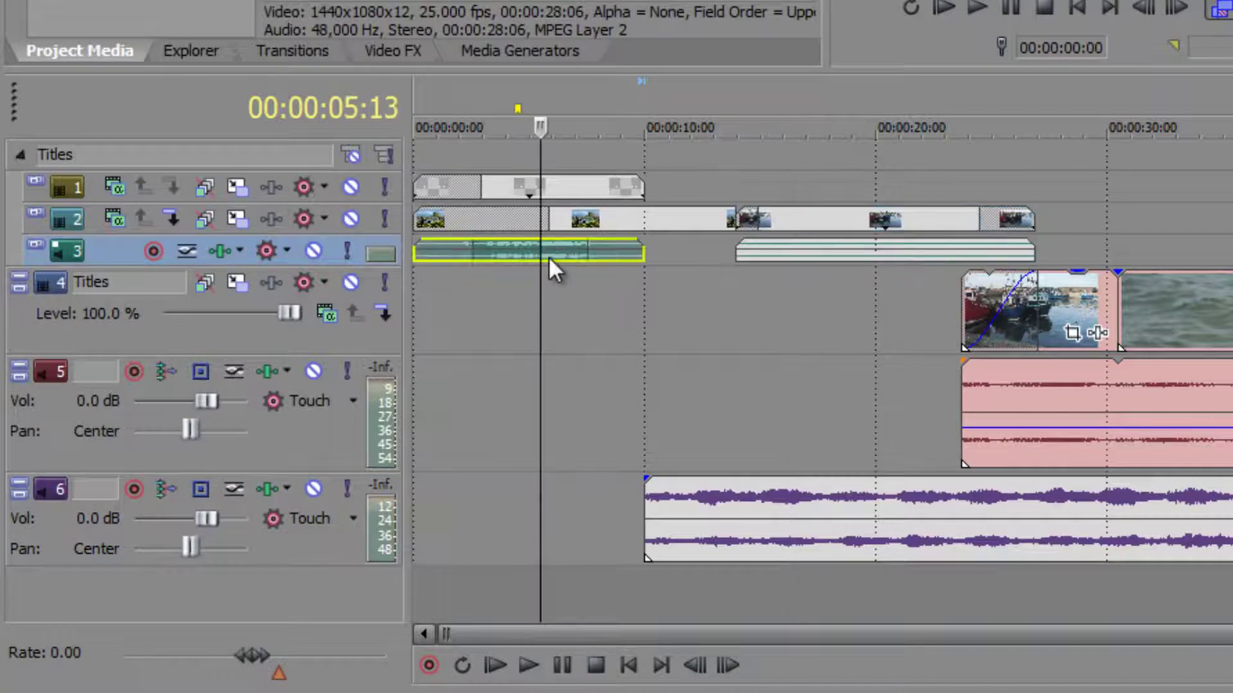
left_click(713, 513, "ctrl")
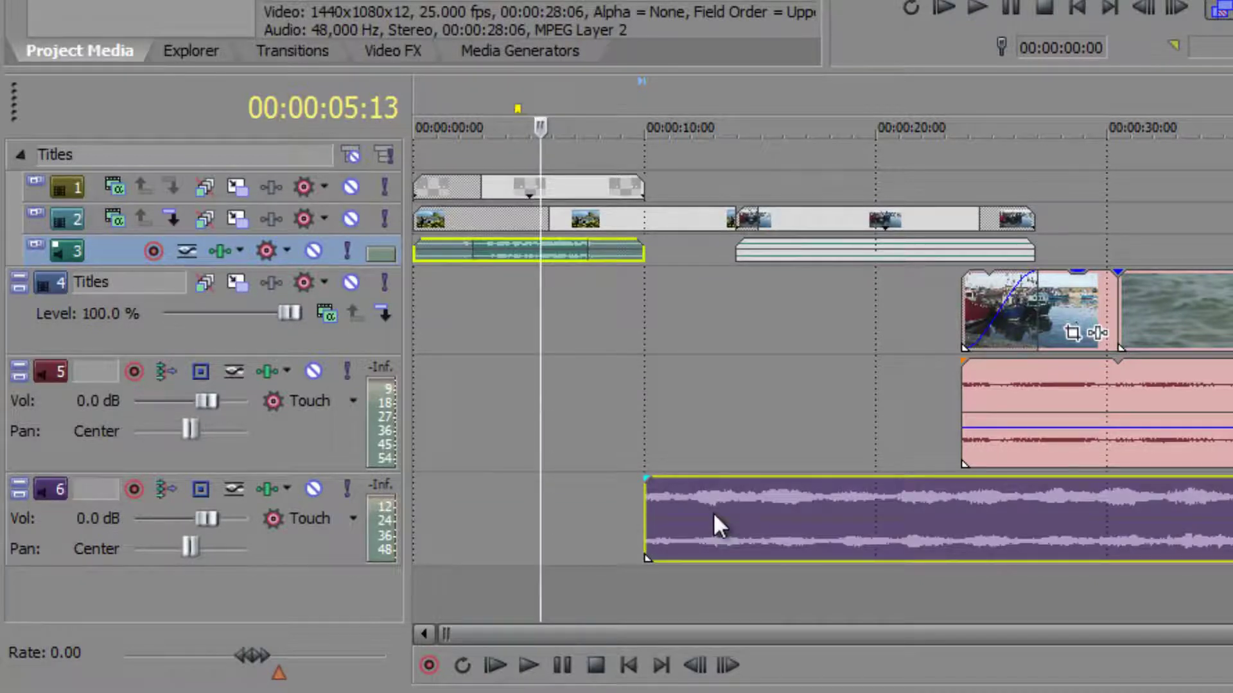
right_click(713, 514)
mouse_move(985, 321)
left_click(1156, 318)
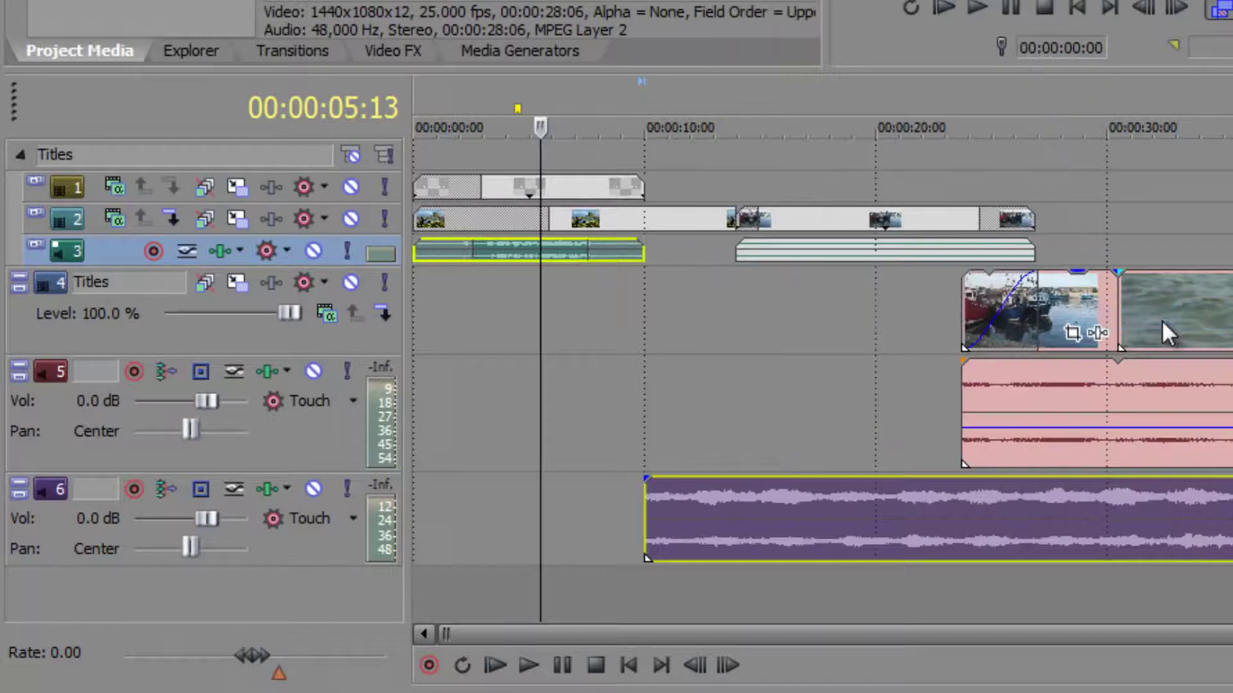
Collapse the Titles group and test sliding the track 6 clip, undoing back to 00:00:10
left_click(21, 154)
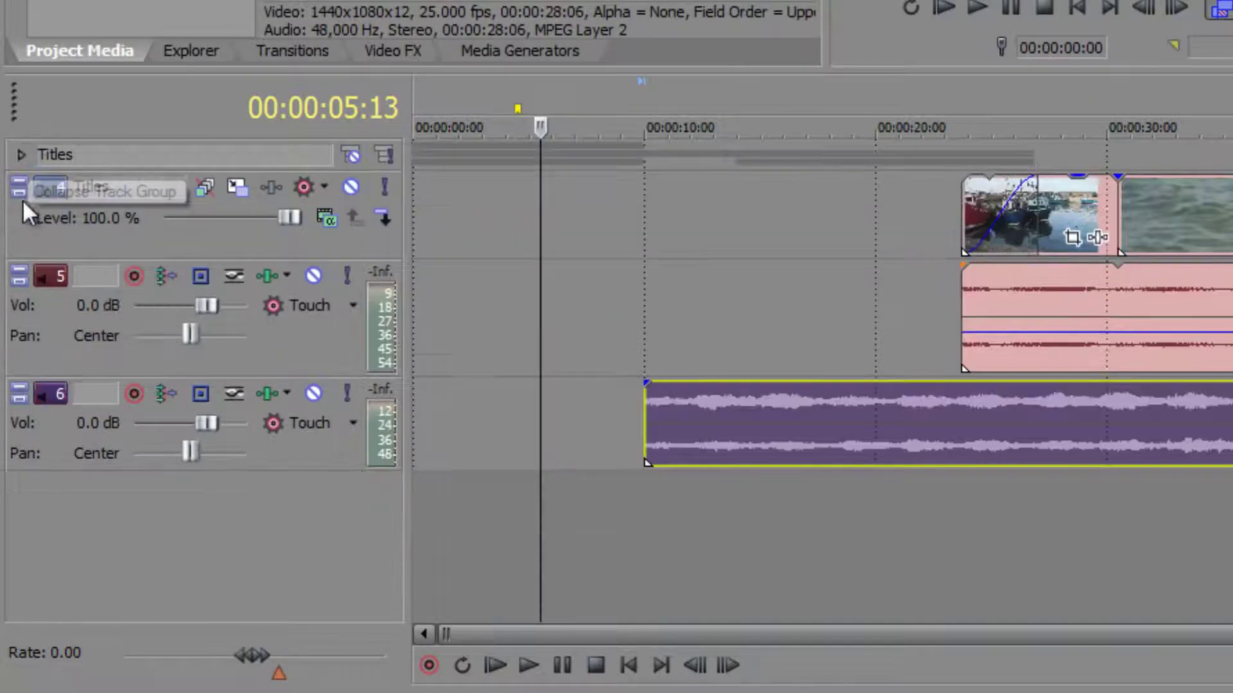
left_click(579, 517)
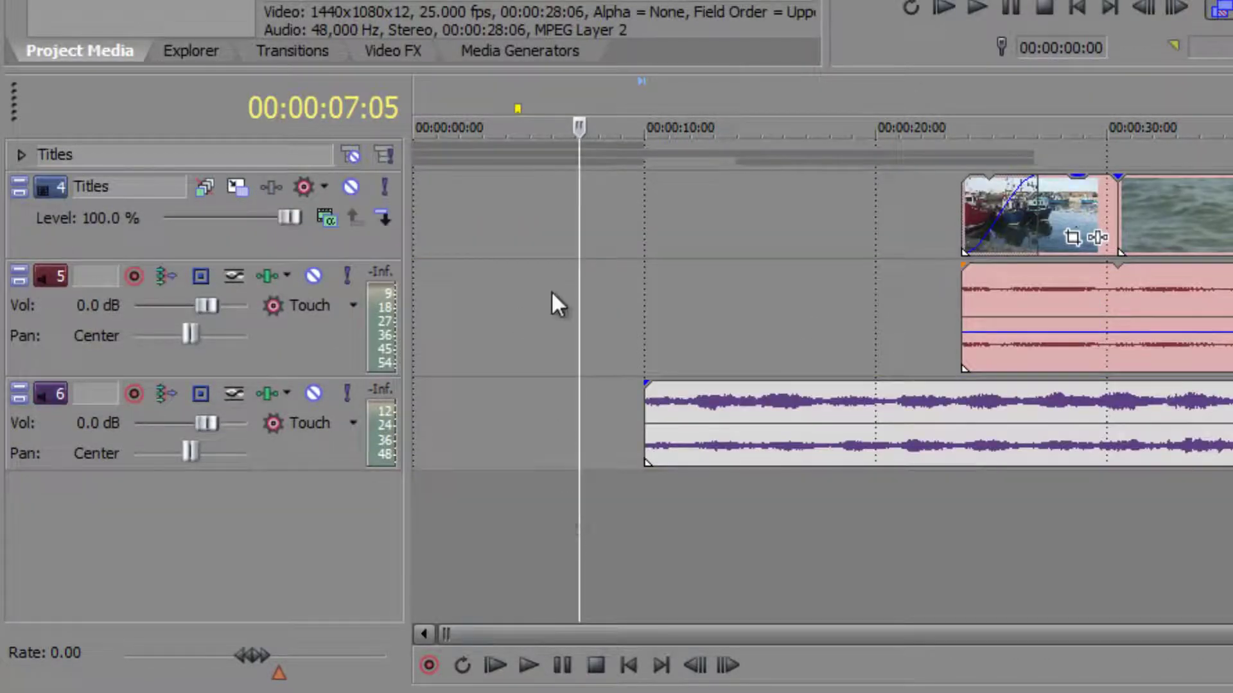
left_click(23, 152)
left_click(23, 152)
left_click(806, 406)
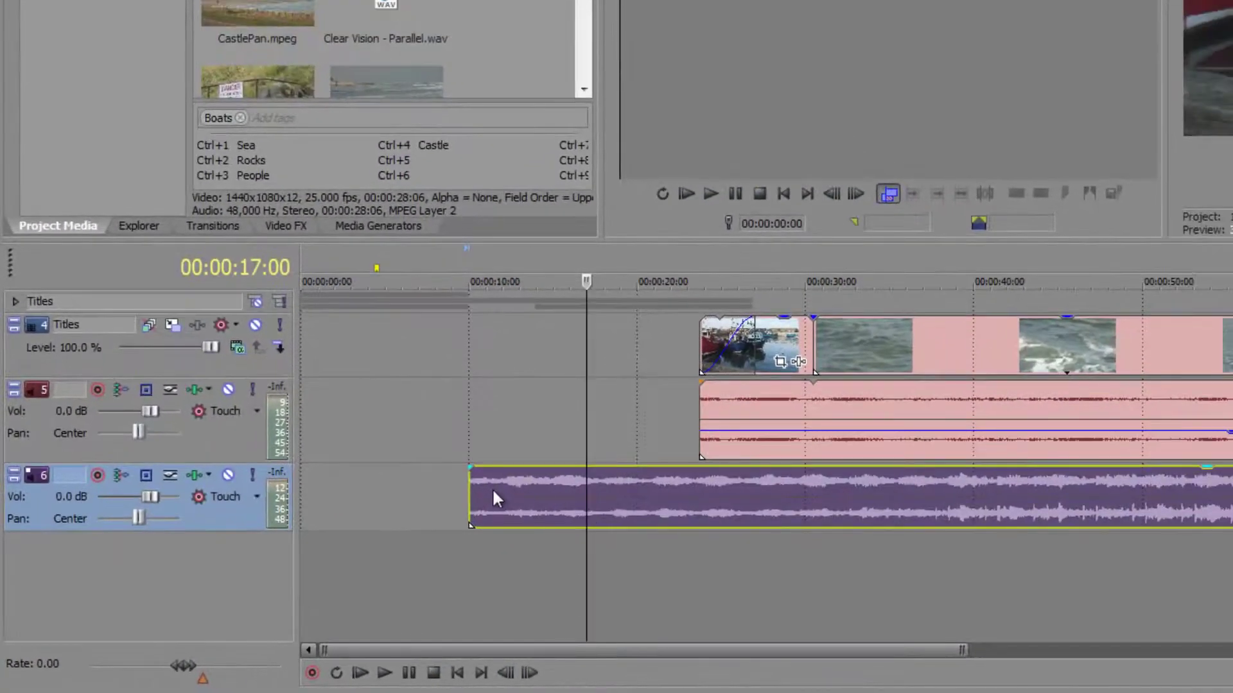
left_click_drag(492, 492, 1111, 502)
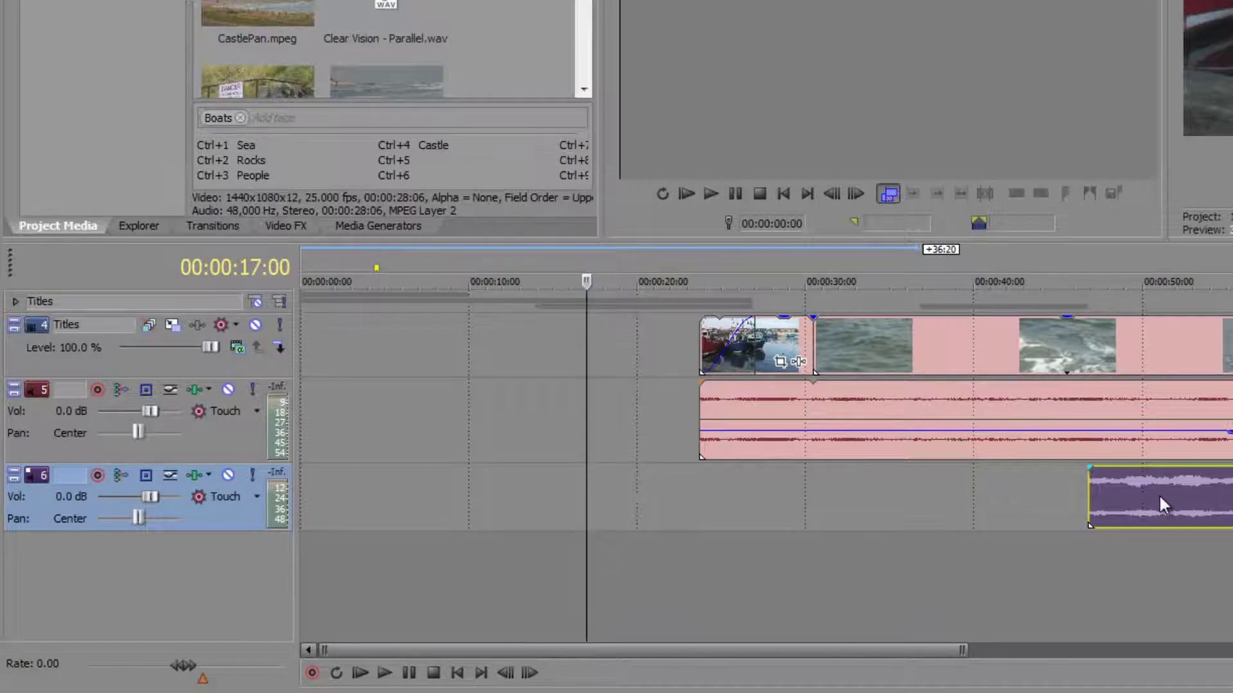
key("ctrl+z")
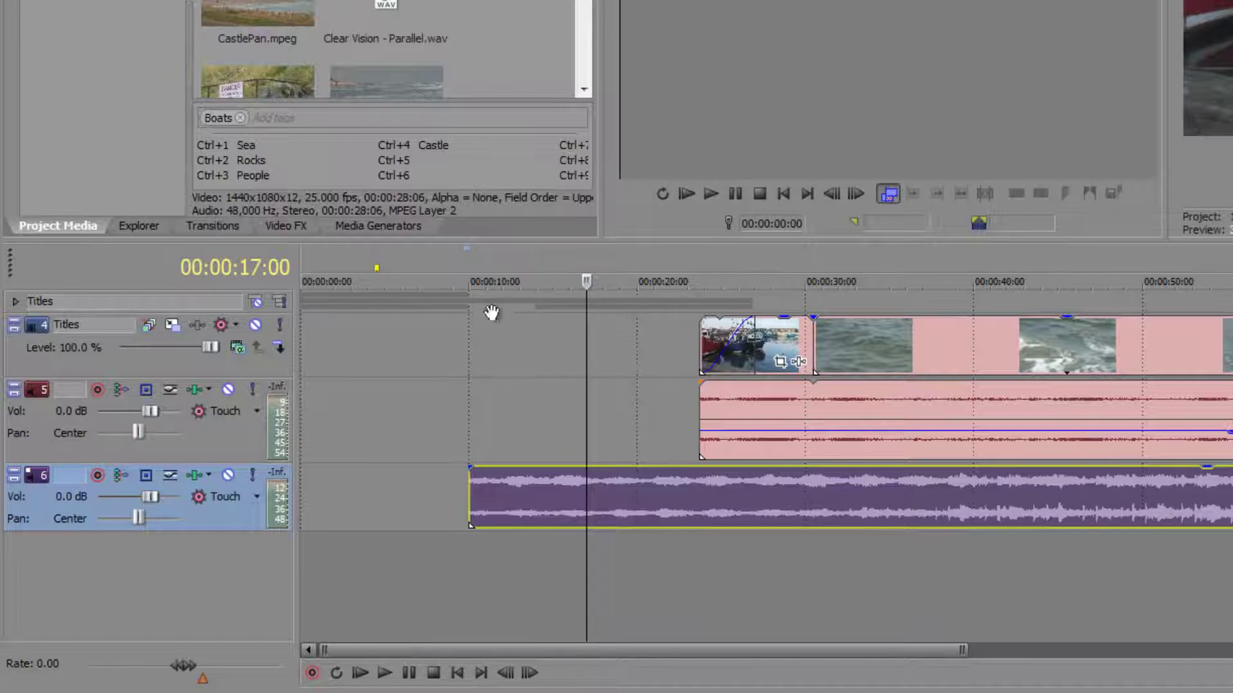
Expand the Titles group and lock the five clips on tracks 1–3
left_click(13, 302)
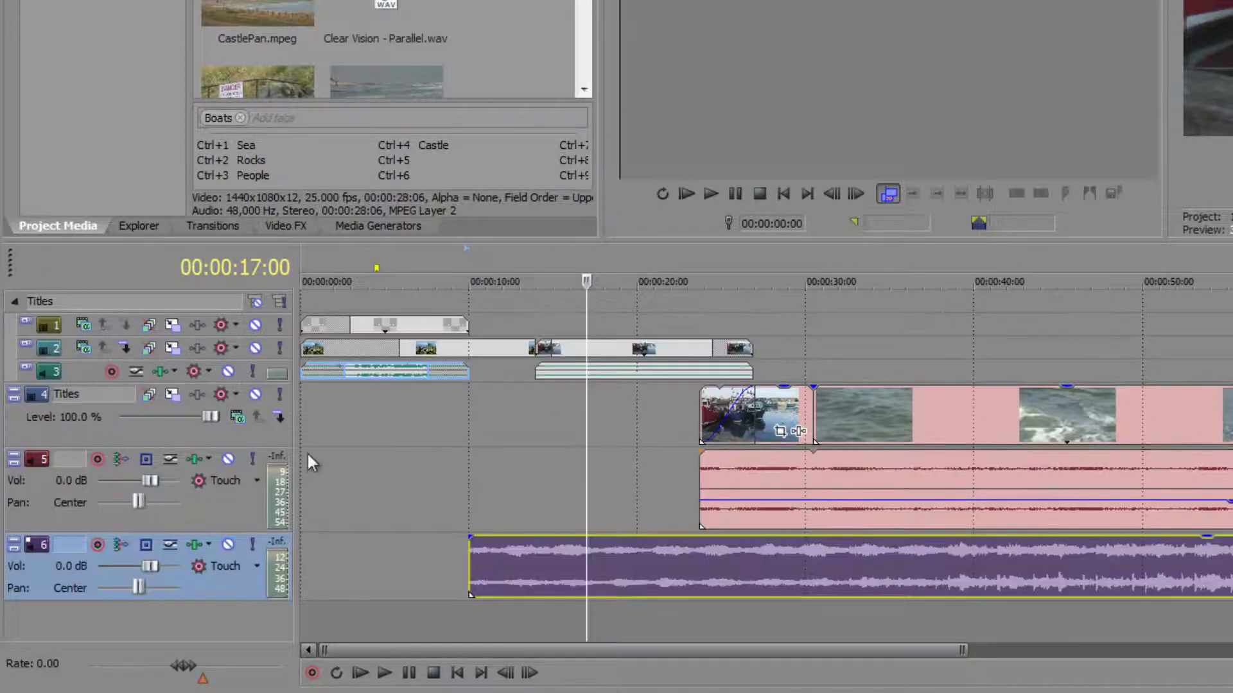
left_click(362, 371)
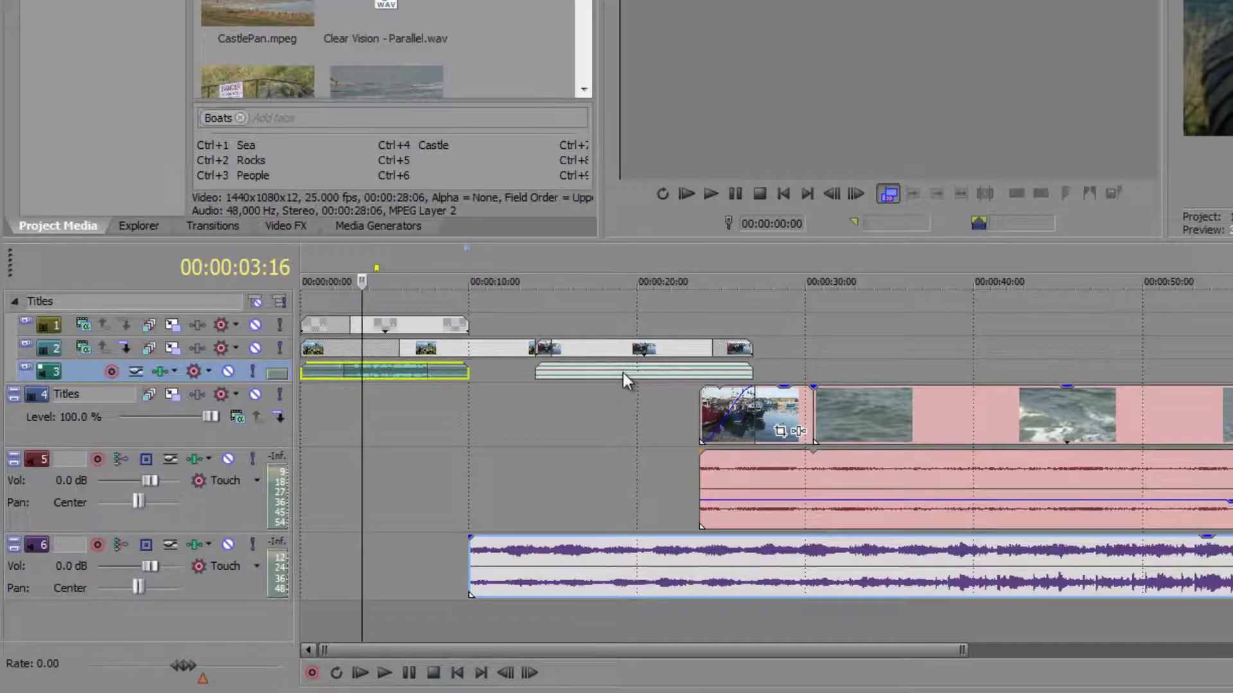
left_click(621, 372, "ctrl")
left_click(614, 352, "ctrl")
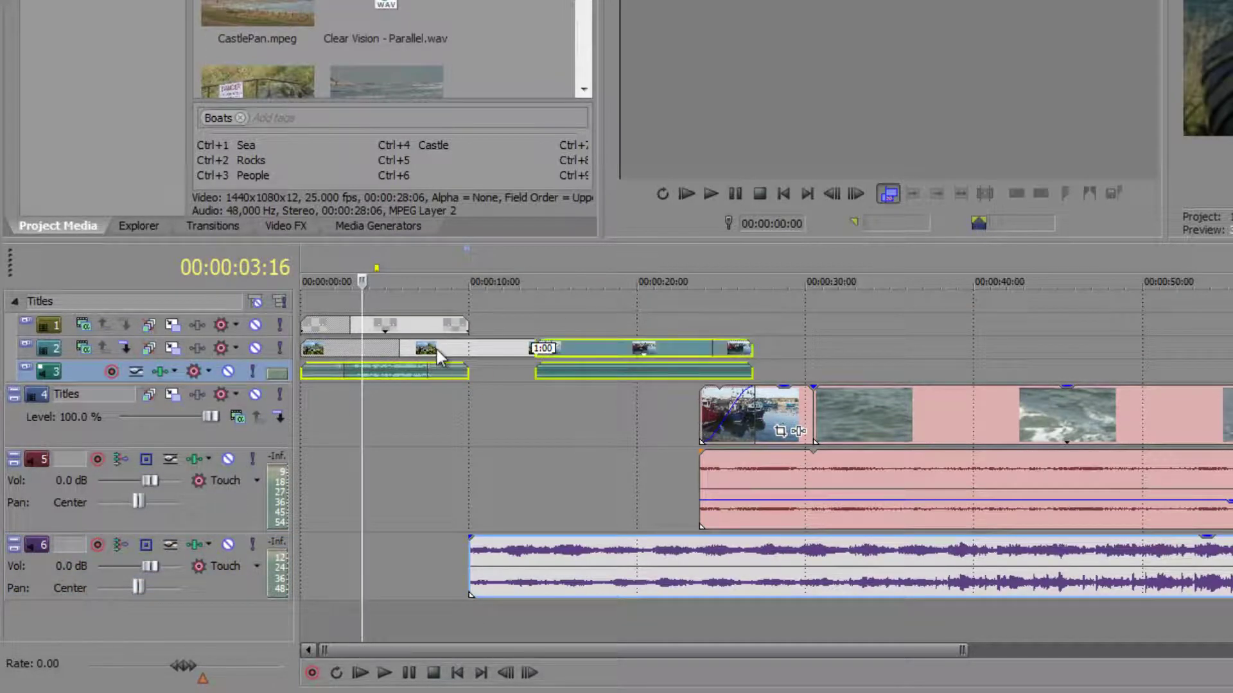
left_click(436, 349, "ctrl")
left_click(378, 330, "ctrl")
right_click(379, 330)
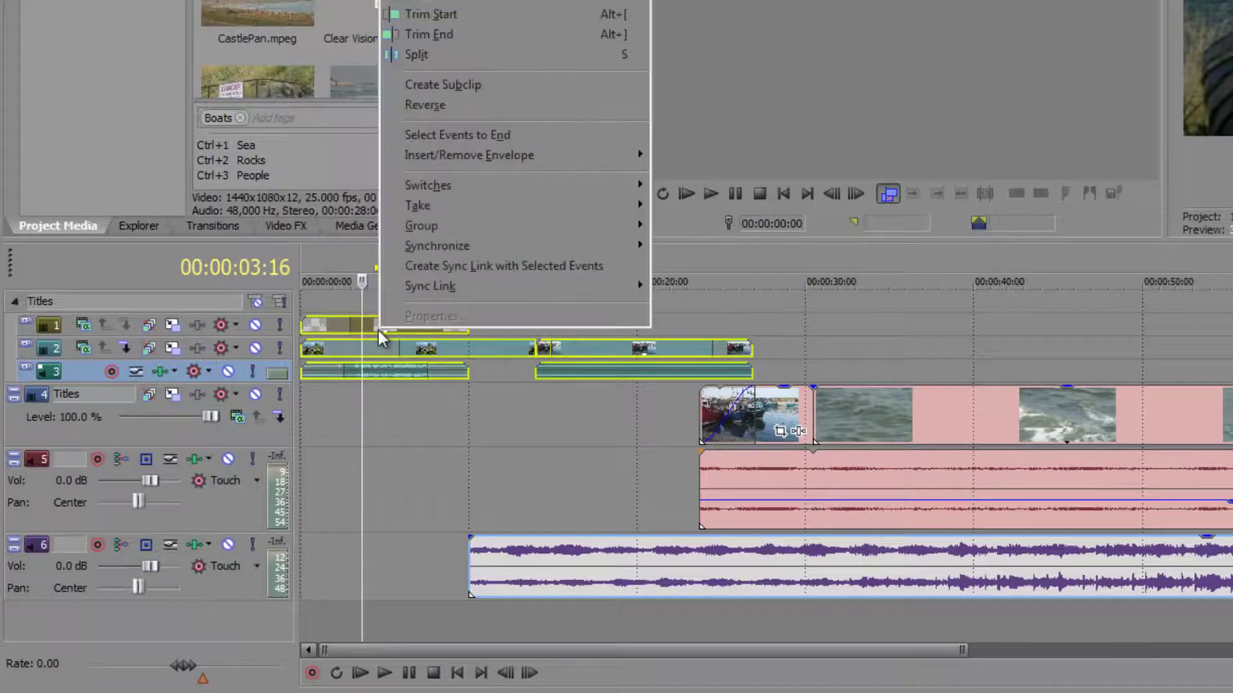
mouse_move(629, 185)
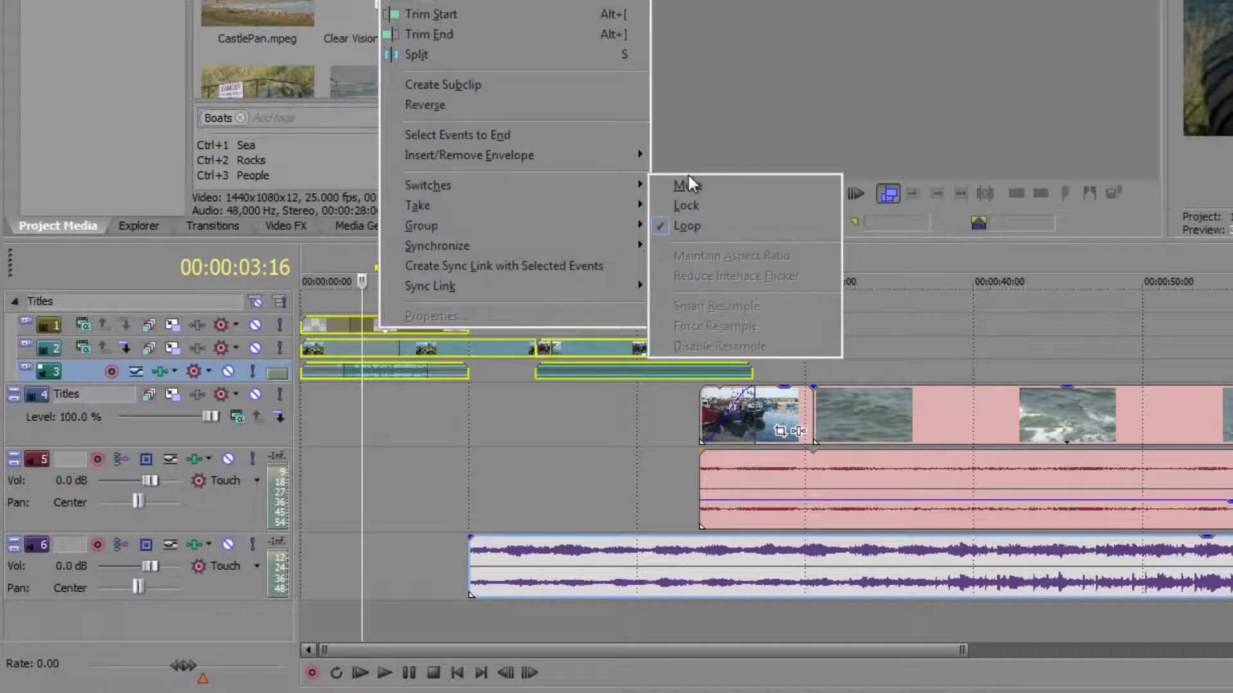
left_click(692, 200)
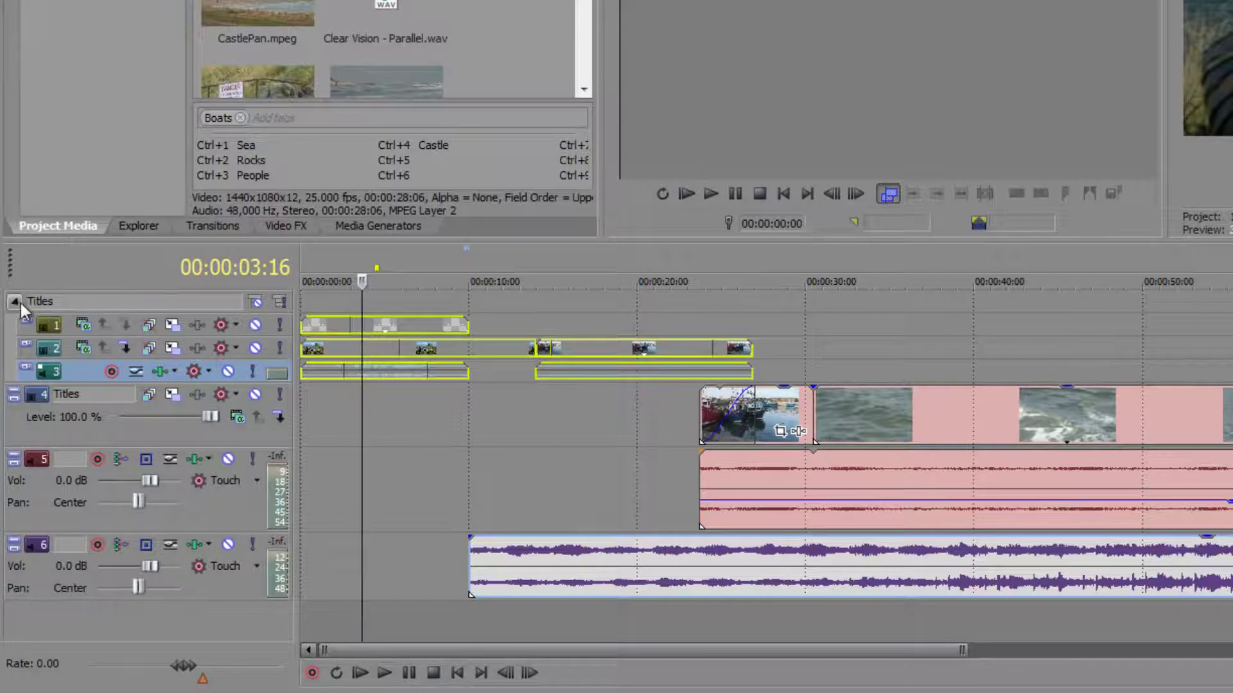
Collapse the Titles group and try dragging the track 6 music event later
left_click(480, 503)
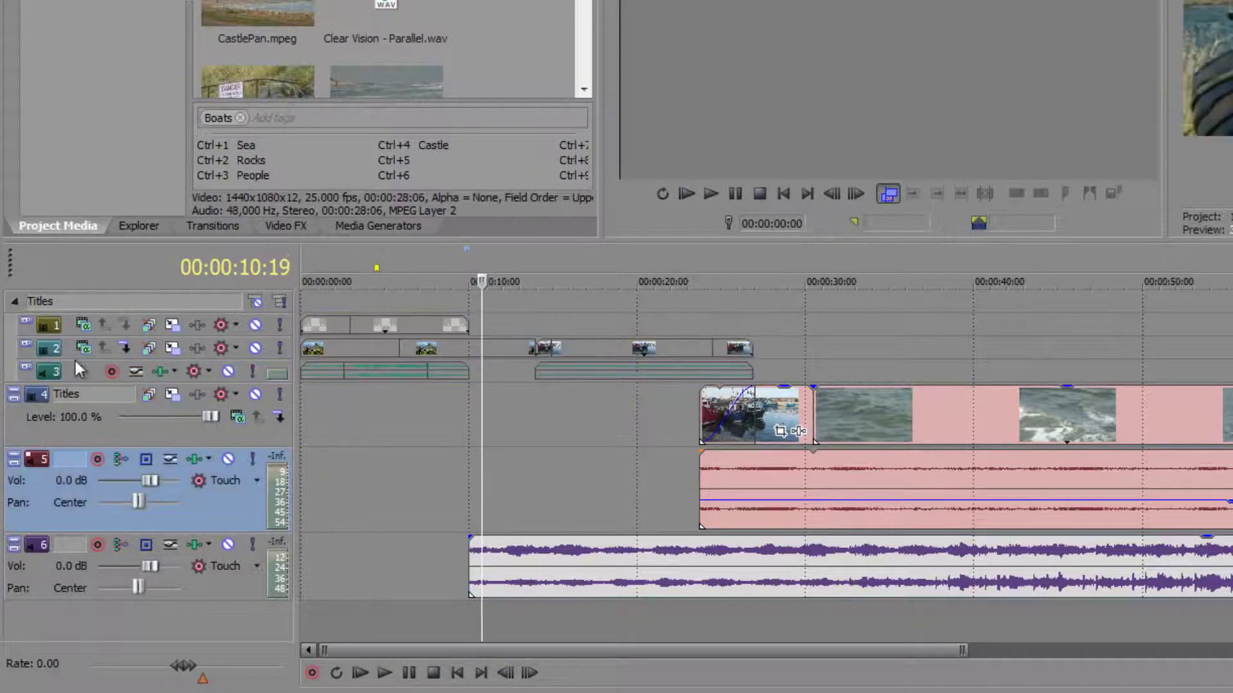
left_click(14, 300)
left_click(533, 482)
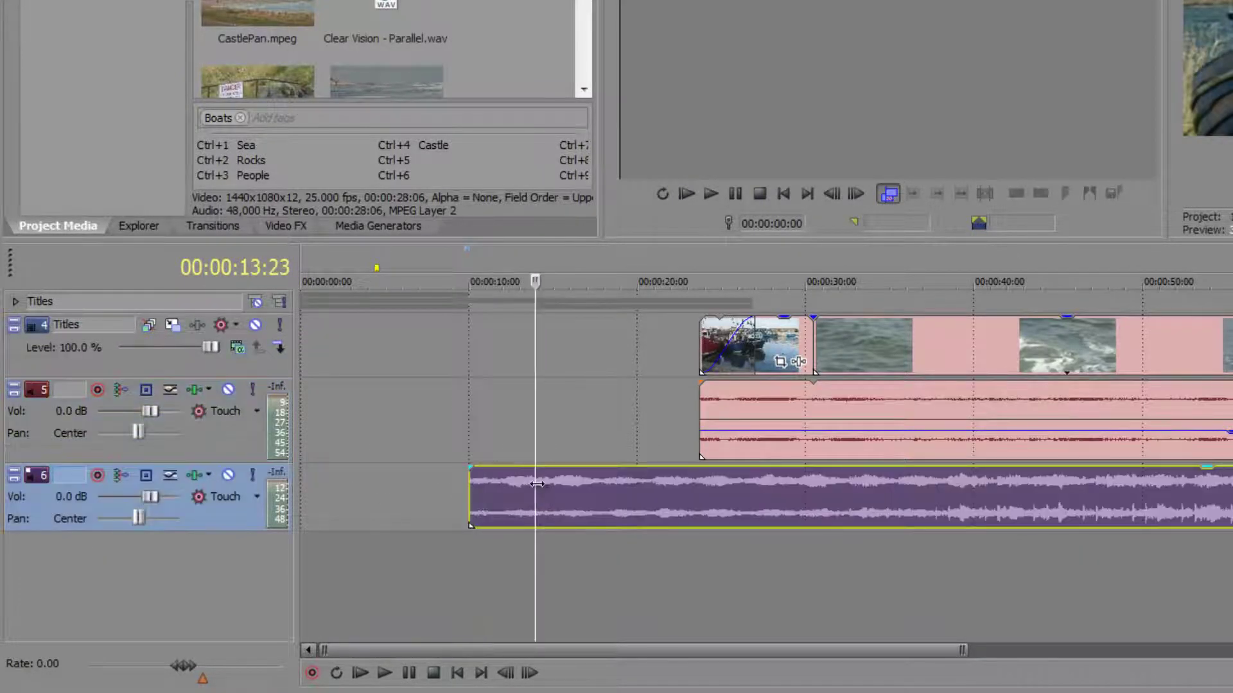
left_click_drag(563, 482, 1019, 502)
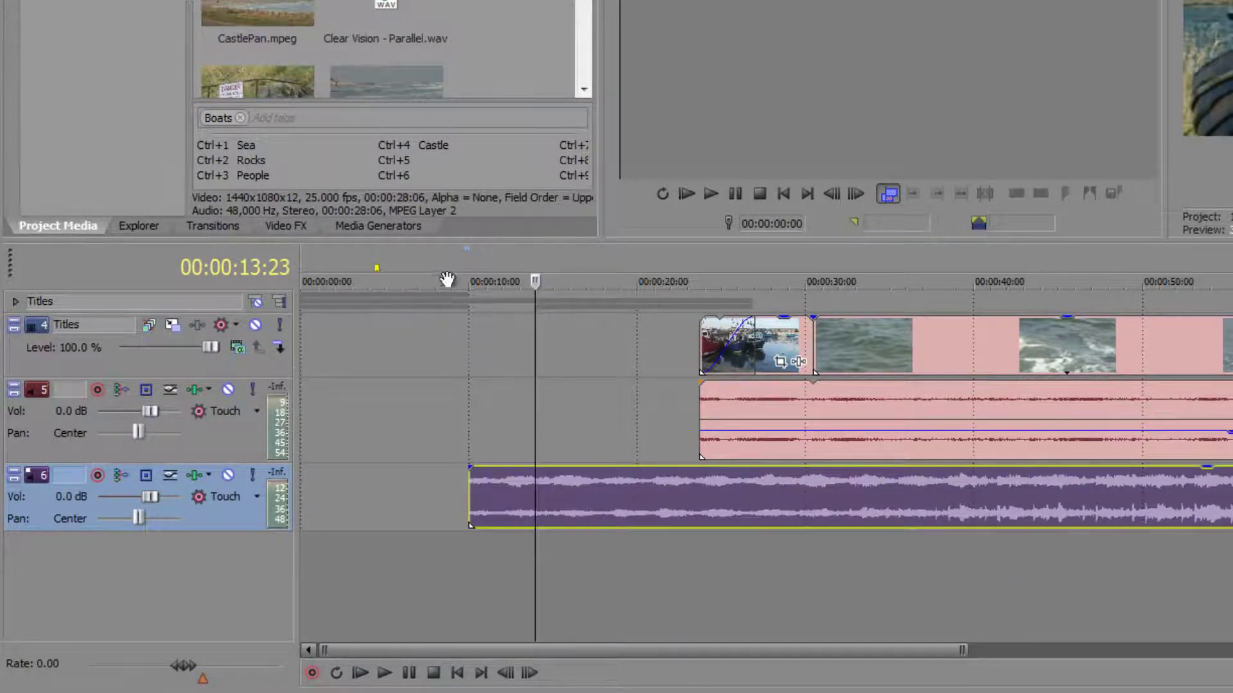
Toggle Lock on the five events across tracks 1–3, then collapse the Titles group
left_click(14, 300)
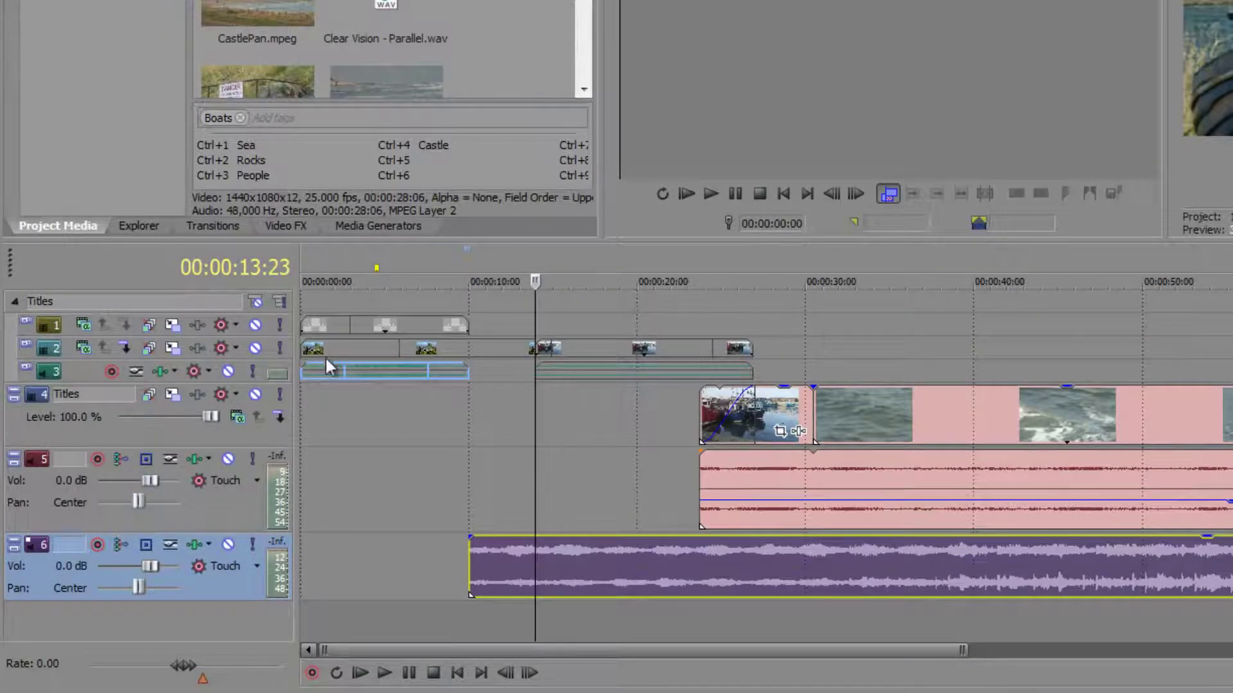
left_click(362, 326, "shift")
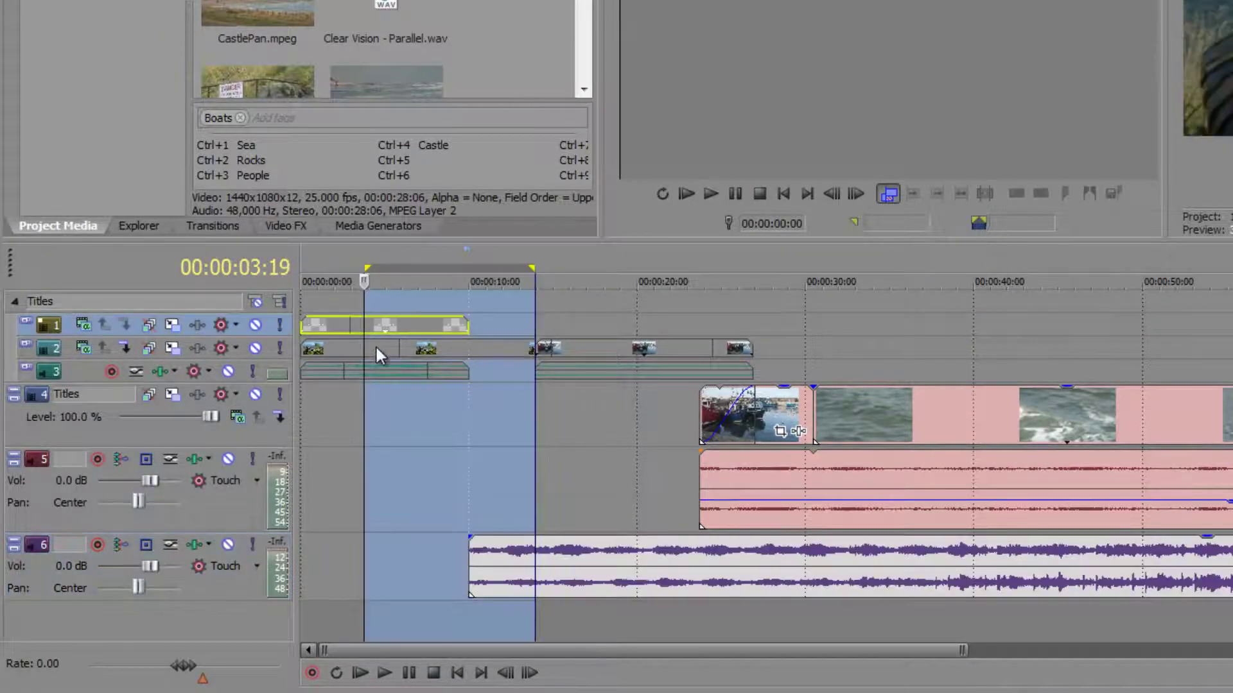
left_click(604, 350, "shift")
left_click(387, 348, "ctrl")
left_click(391, 367, "ctrl")
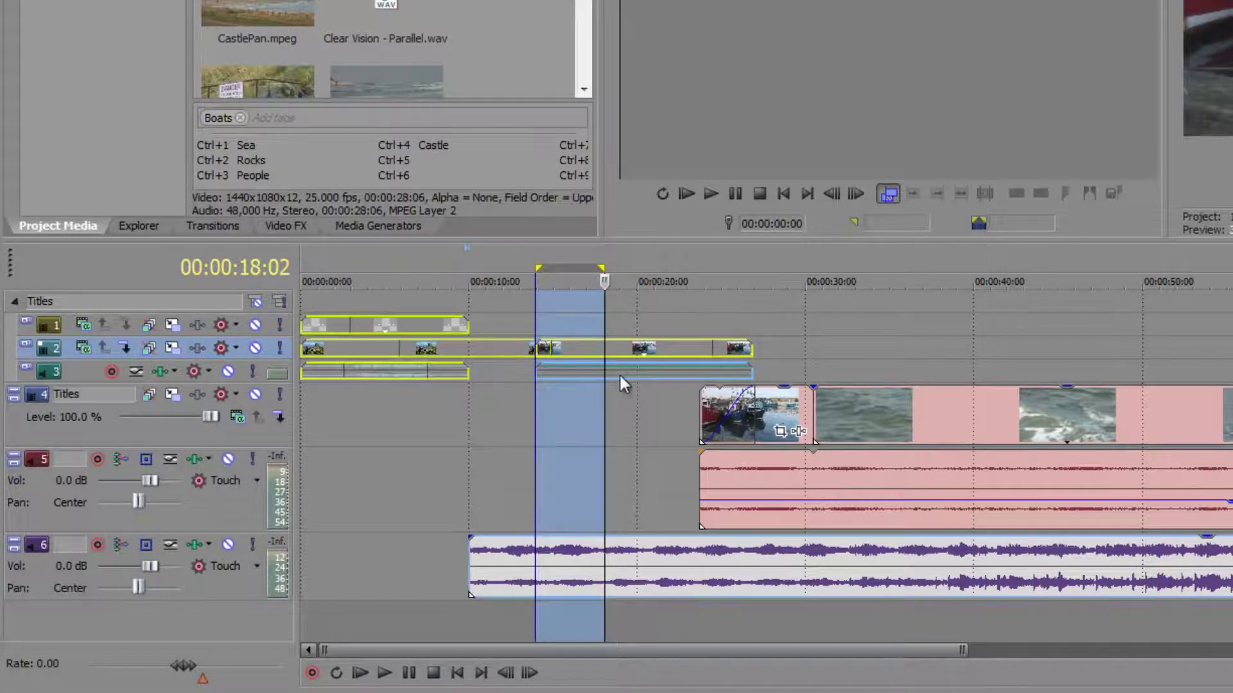
left_click(638, 371, "ctrl")
right_click(639, 372)
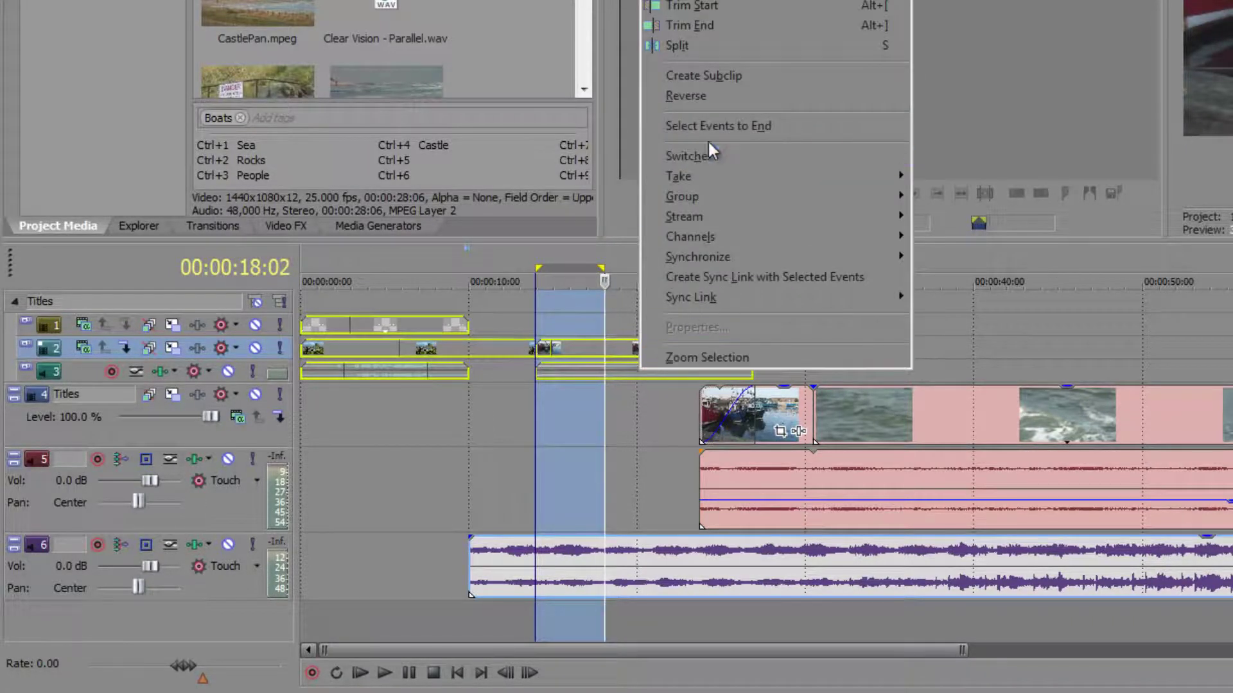
mouse_move(713, 158)
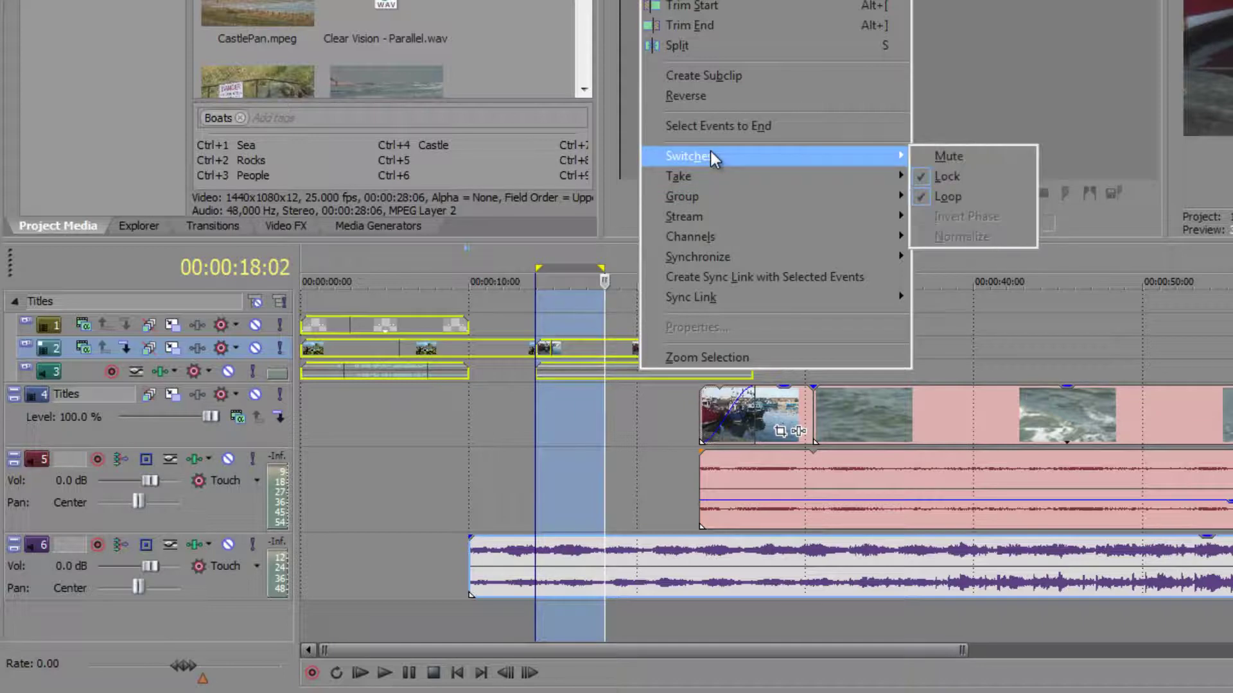
left_click(938, 176)
left_click(489, 420)
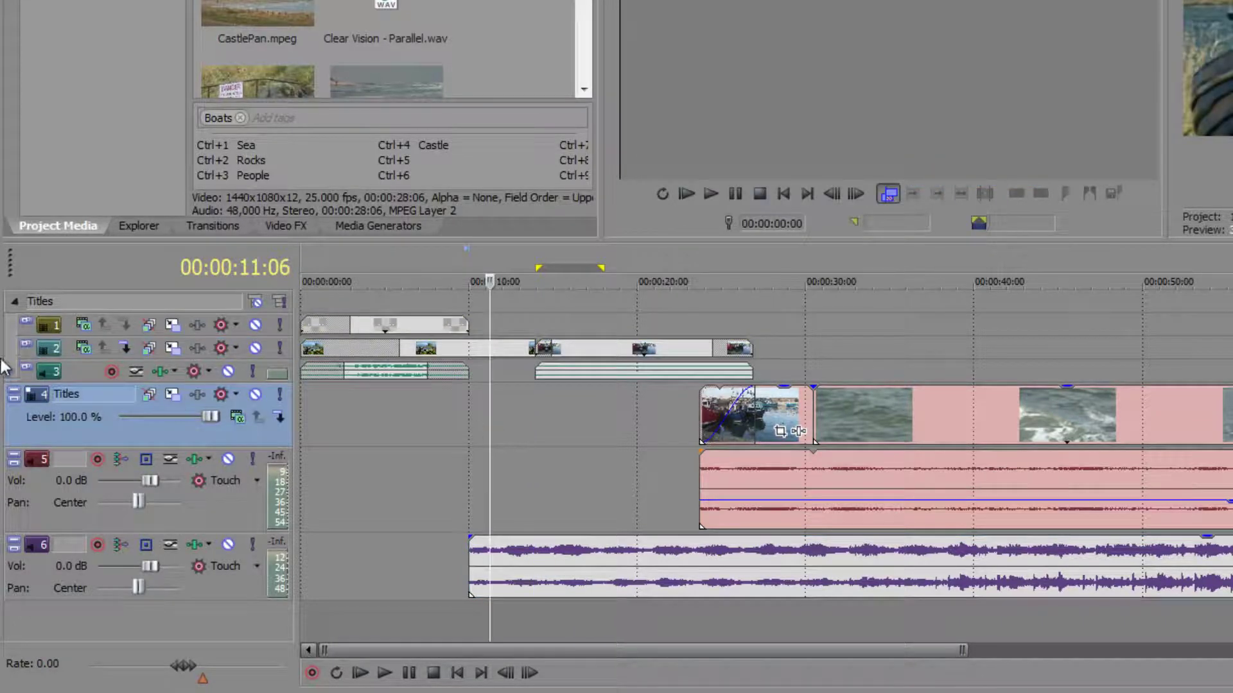
left_click(15, 302)
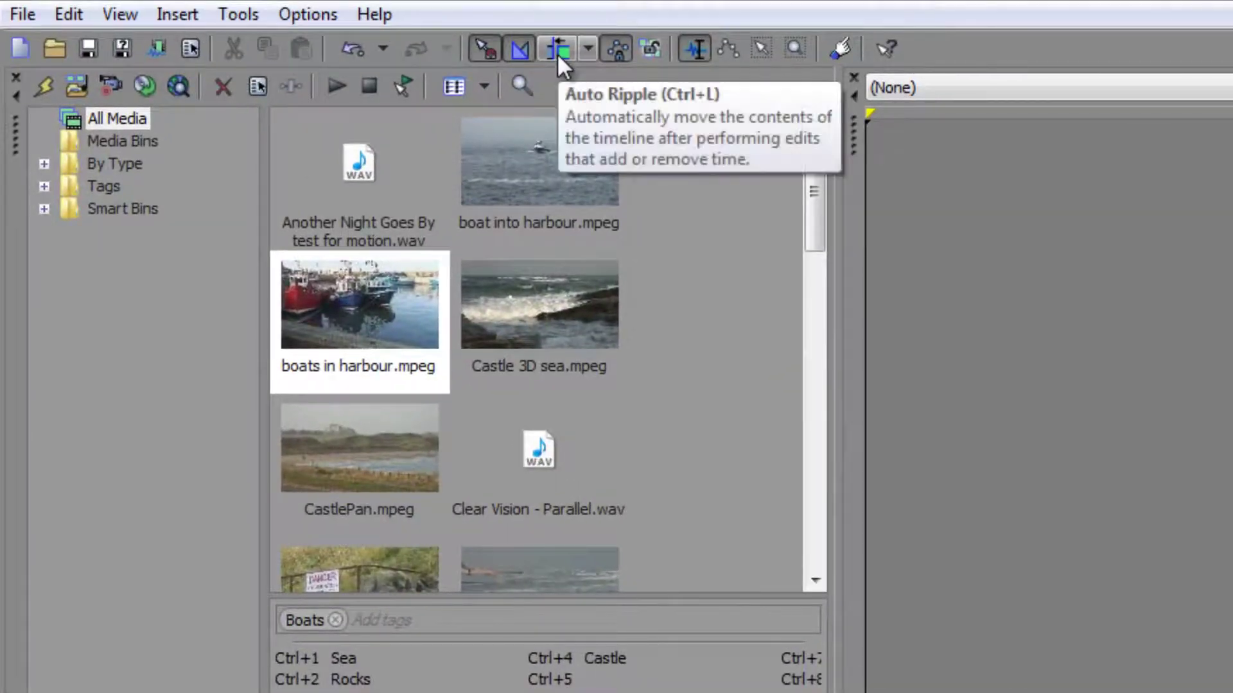
Enable auto ripple in All Tracks, Markers, and Regions mode
left_click(557, 53)
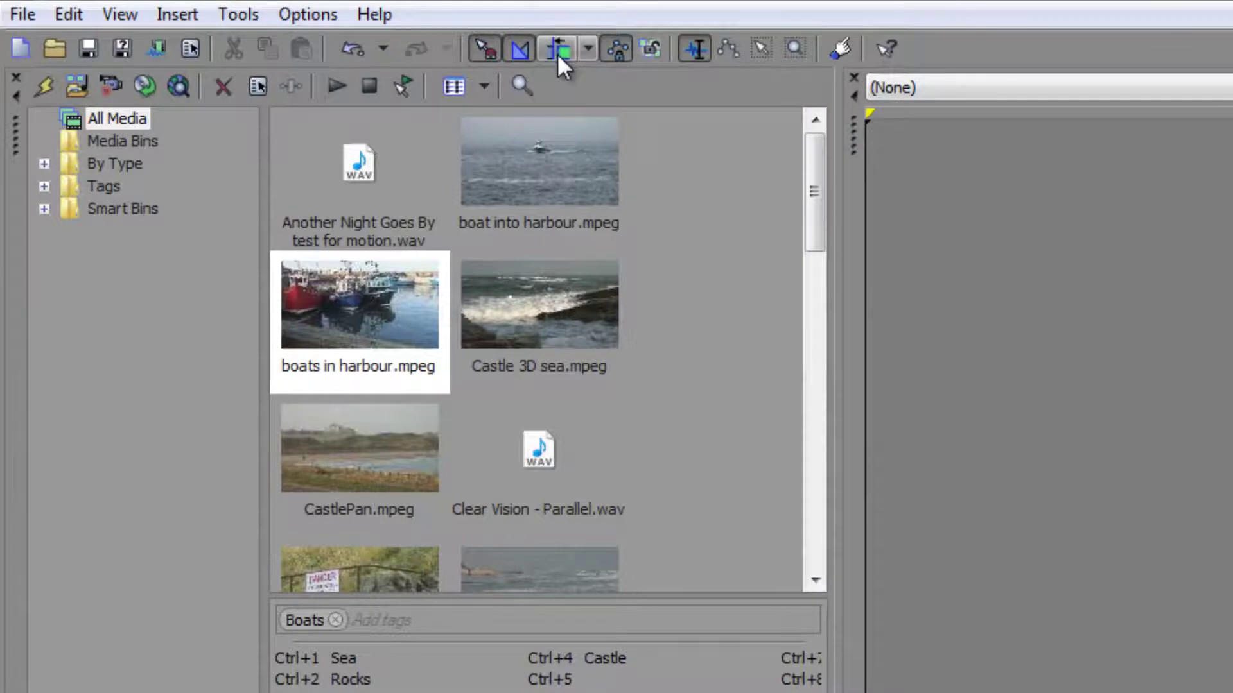
left_click(588, 52)
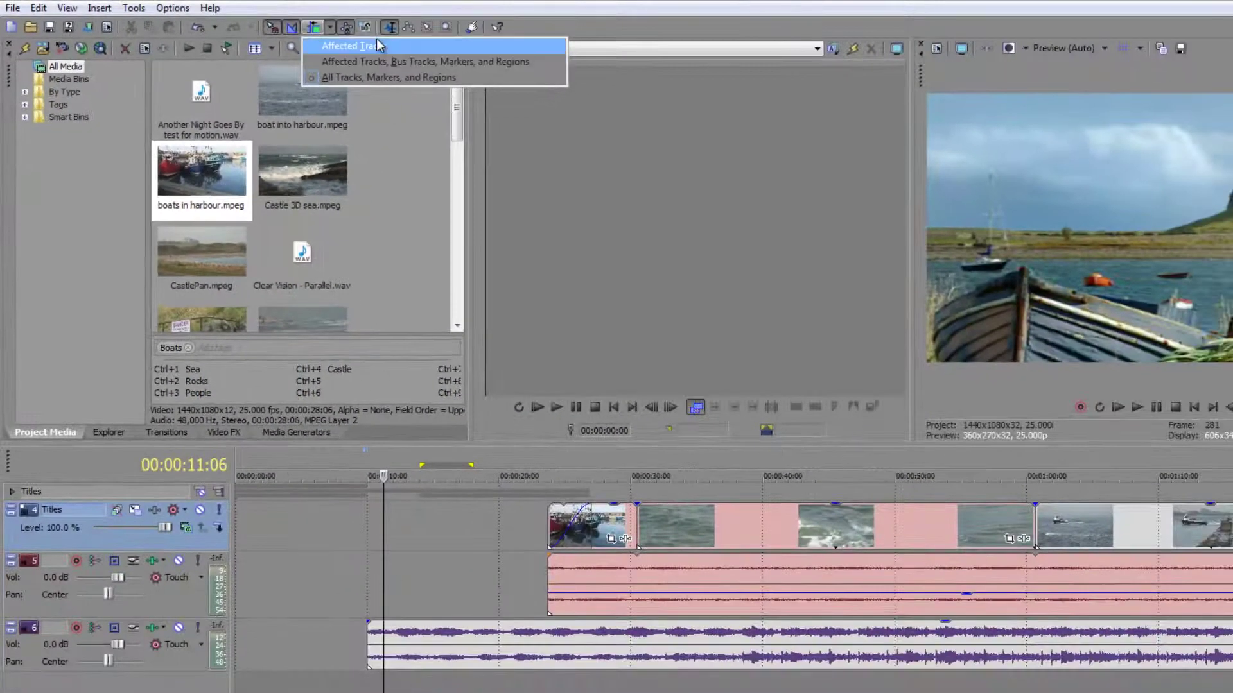
left_click(410, 133)
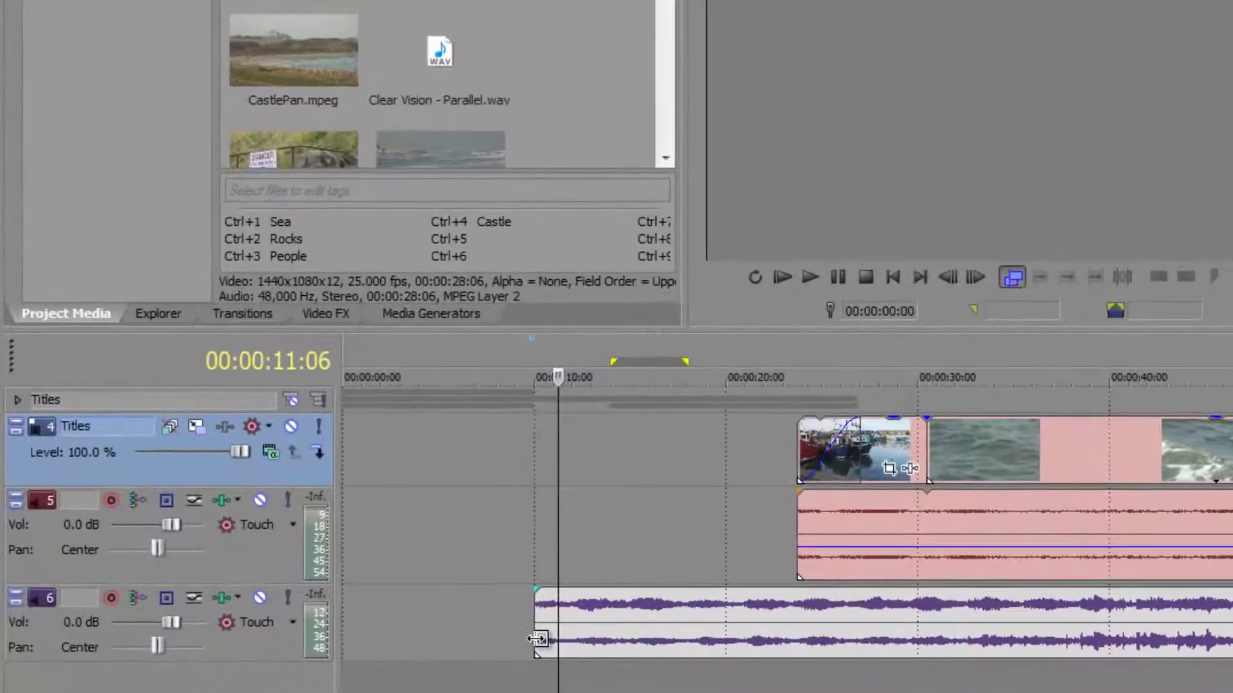
Drag the track 6 music event to test the ripple, then undo it
left_click(370, 655)
left_click_drag(542, 638, 802, 660)
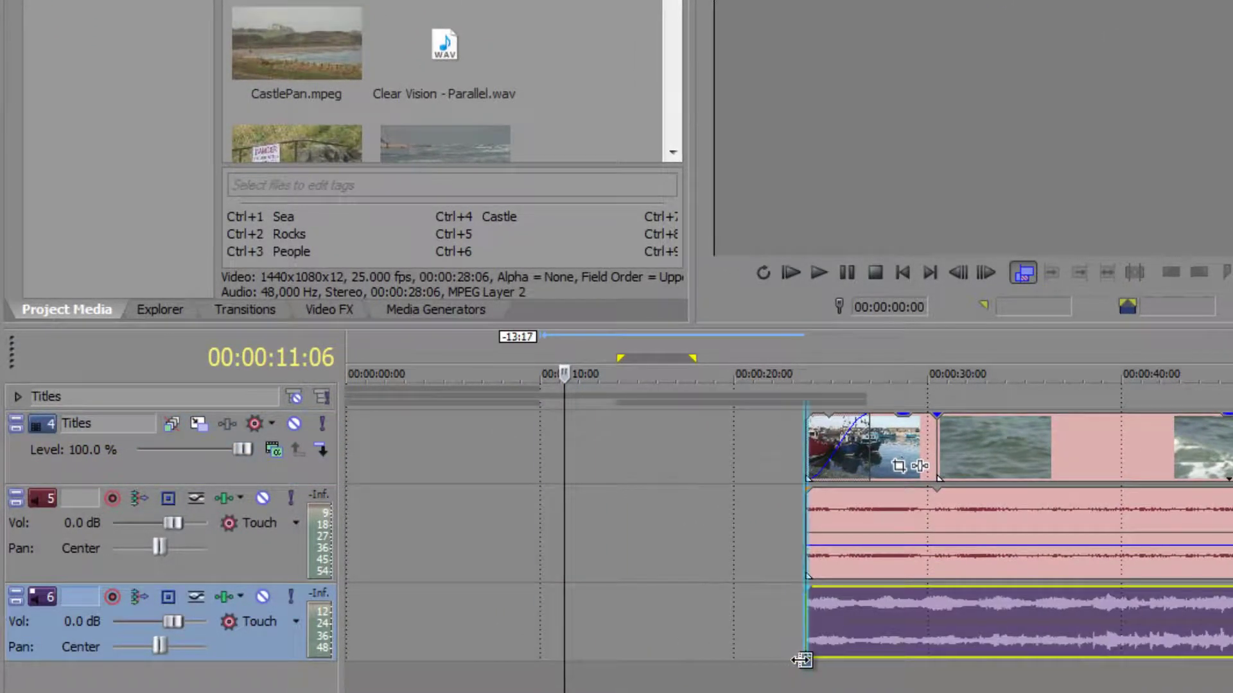
key("ctrl+z")
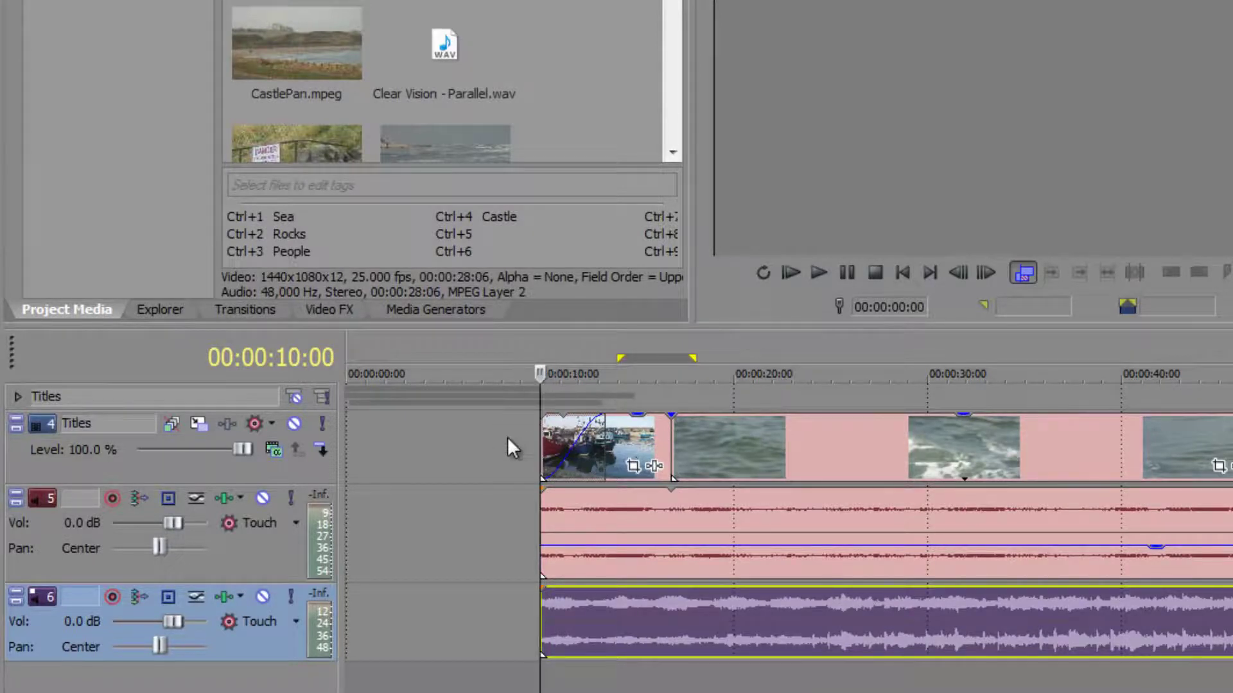
key("ctrl+z")
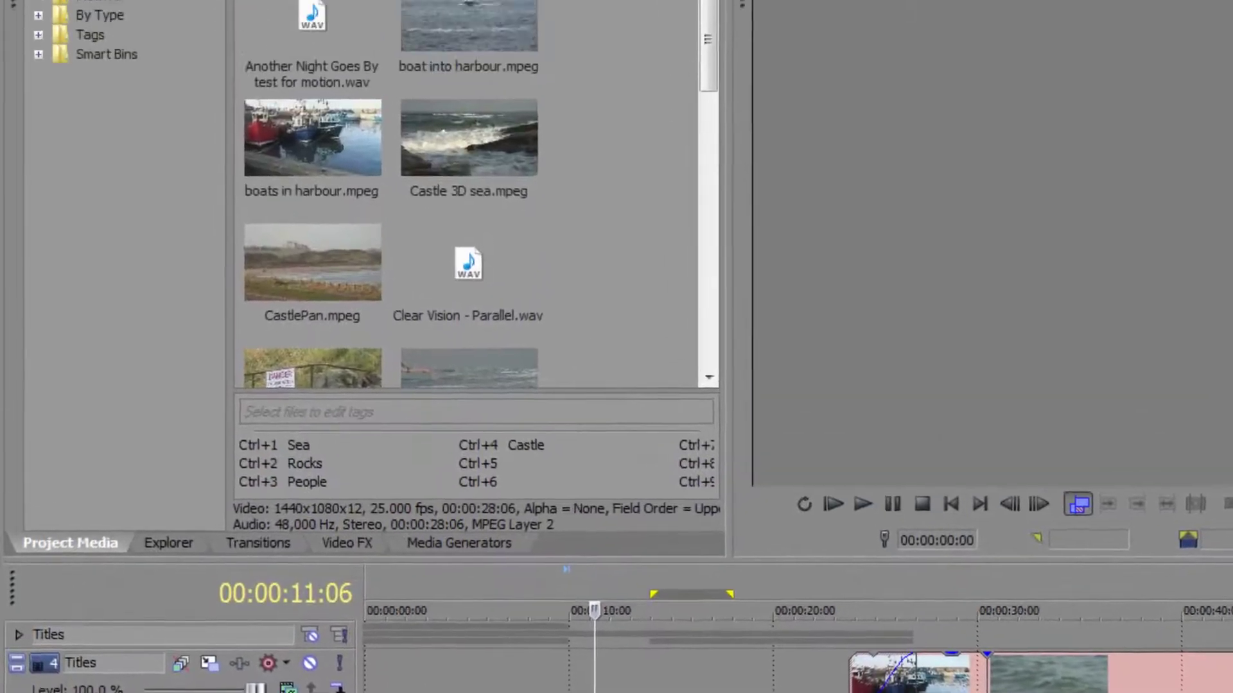
left_click(528, 49)
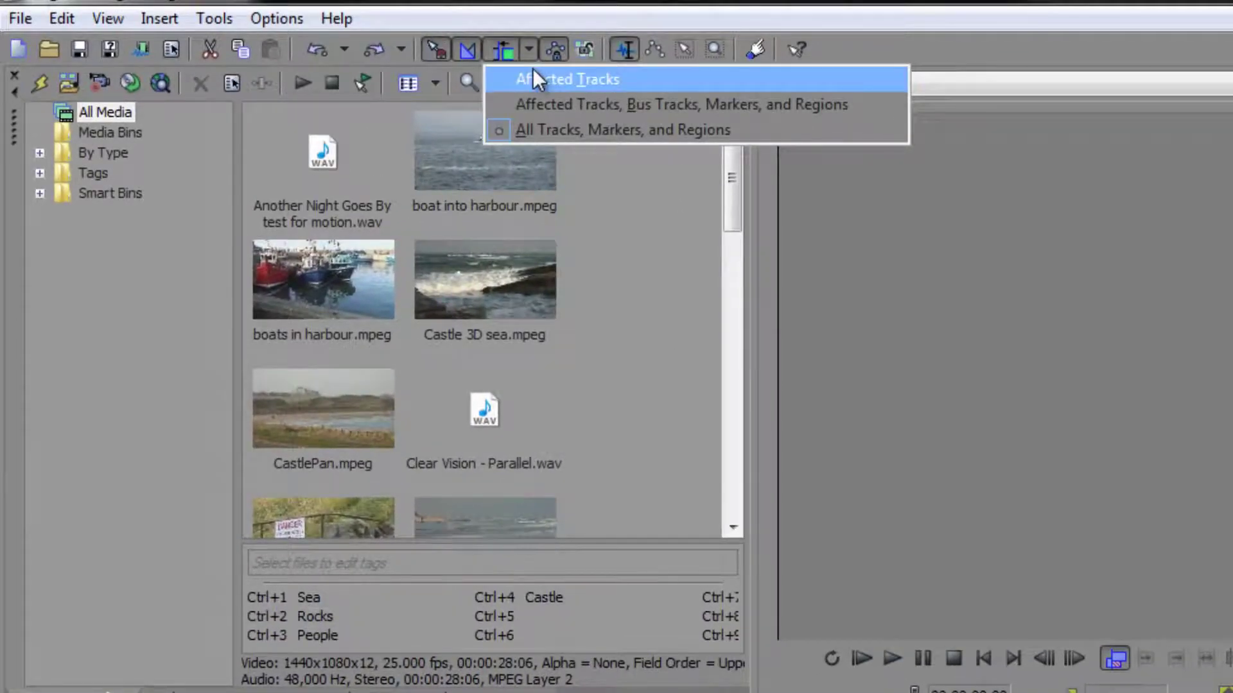
Switch auto ripple to Affected Tracks mode
left_click(559, 79)
left_click(524, 48)
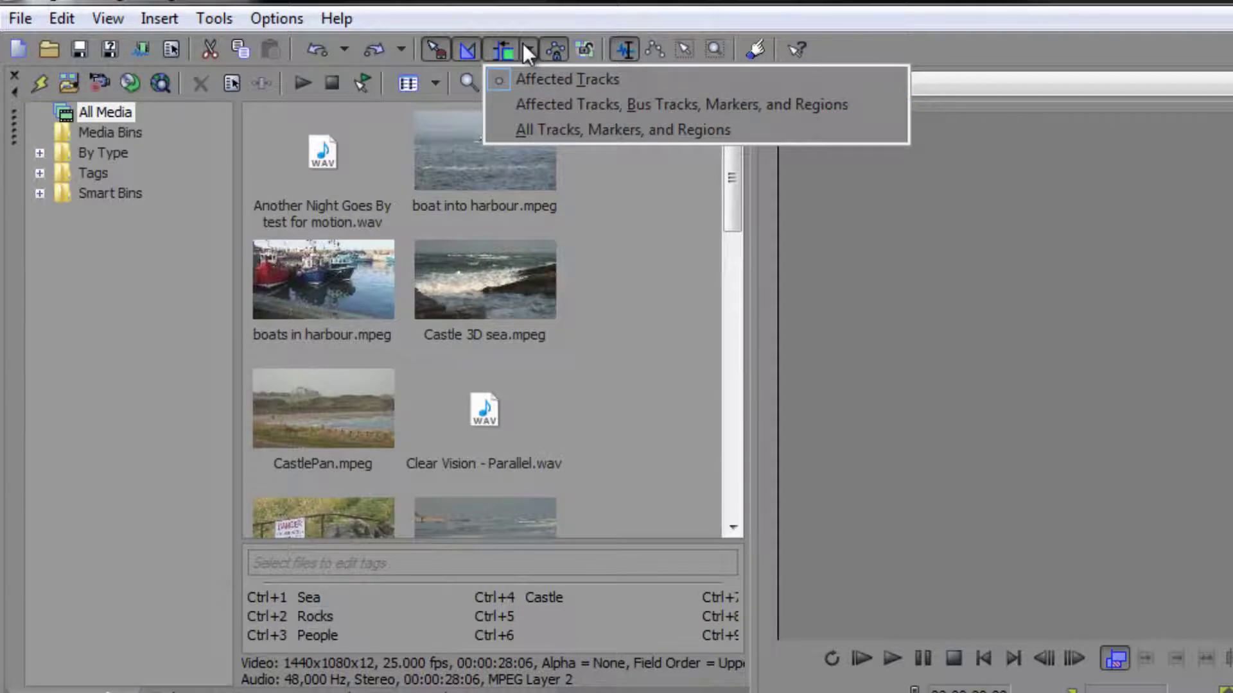
left_click(524, 46)
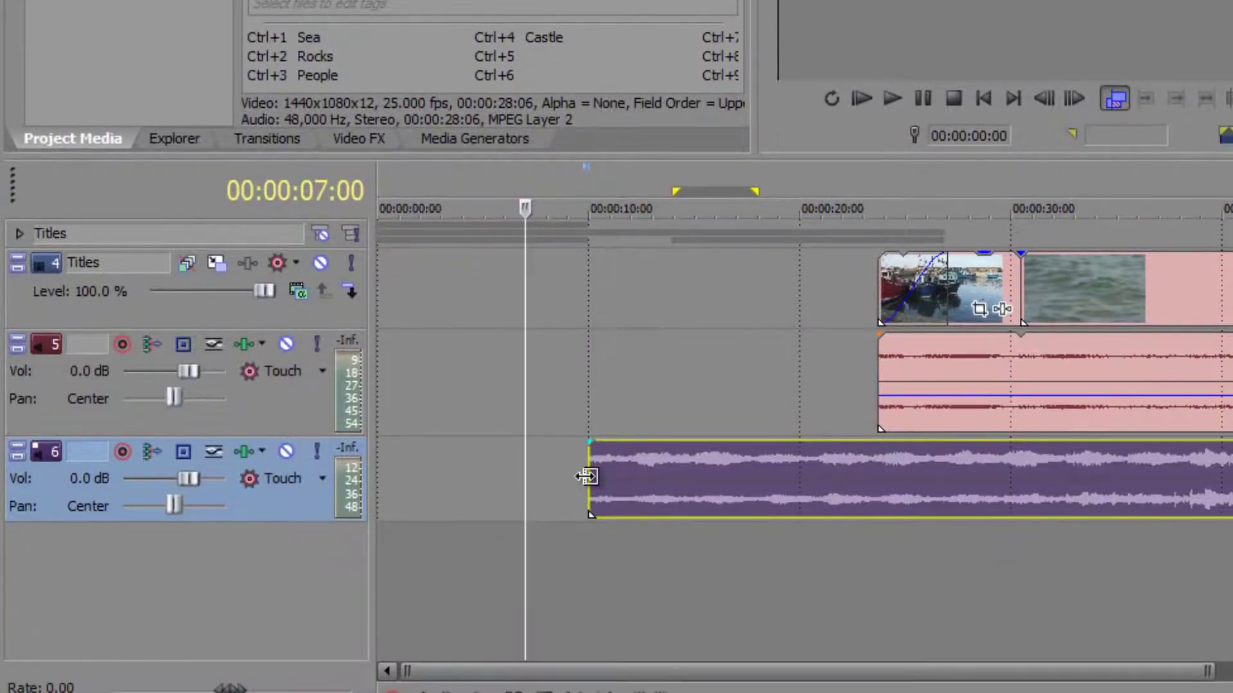
Test-drag the music event twice, undoing each move, and keep Affected Tracks mode
left_click_drag(584, 477, 865, 496)
key("ctrl+z")
left_click_drag(592, 468, 880, 473)
key("ctrl+z")
key("ctrl+z")
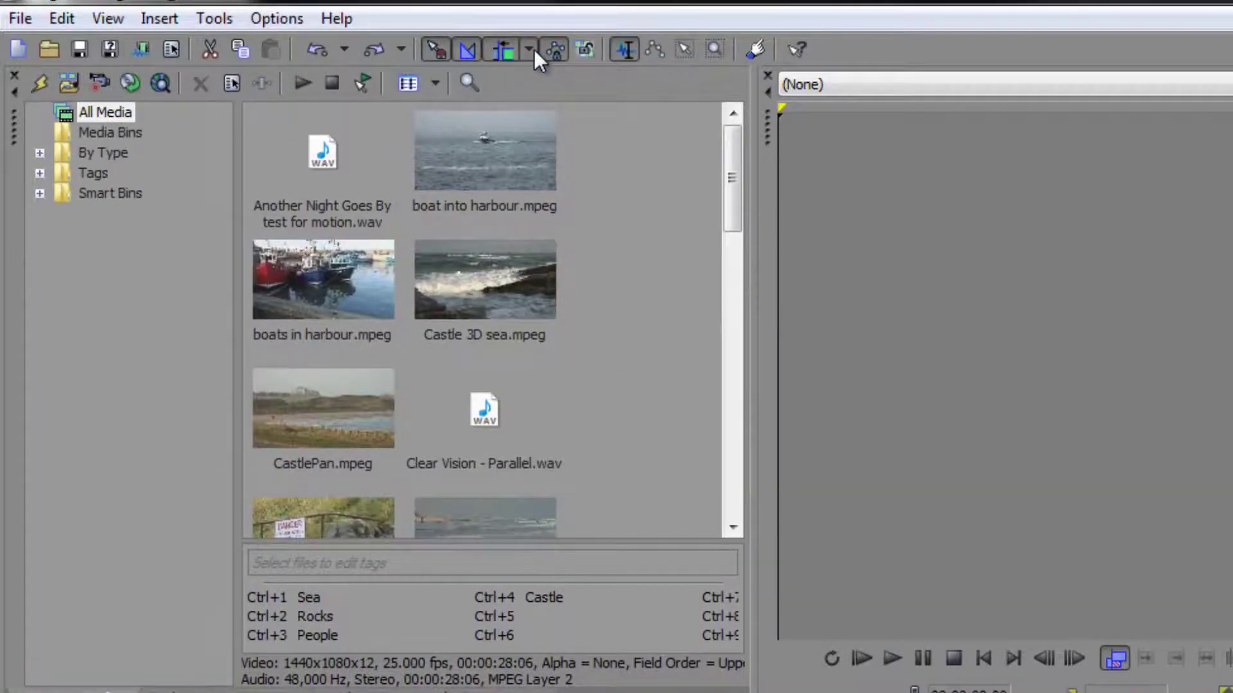
left_click(535, 52)
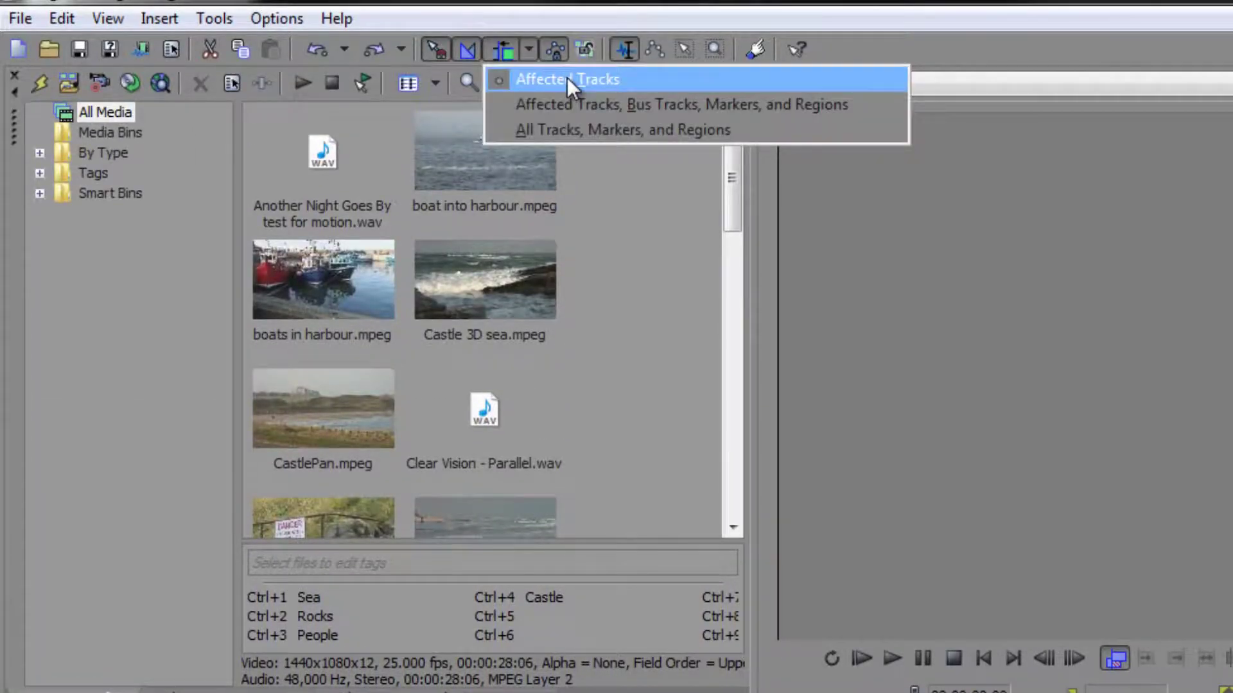
left_click(561, 130)
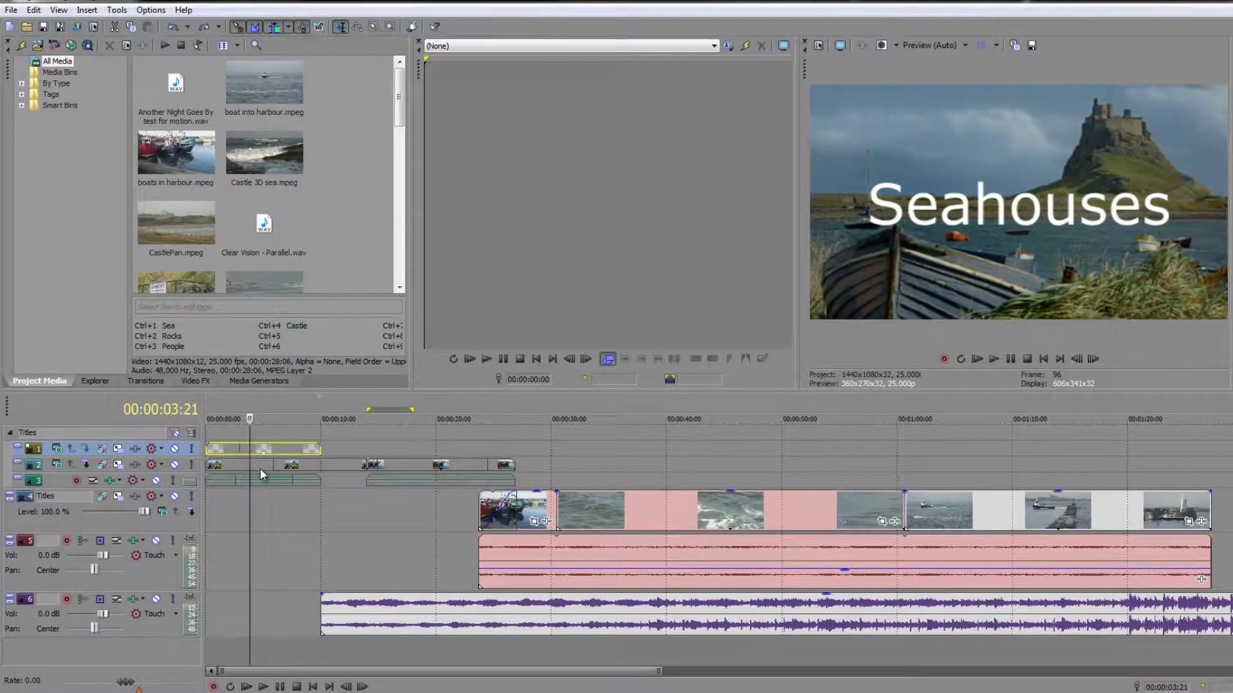
Lock all the events on tracks 2 and 3 in place
left_click(260, 468)
left_click(264, 479, "ctrl")
left_click(433, 481, "ctrl")
right_click(434, 477)
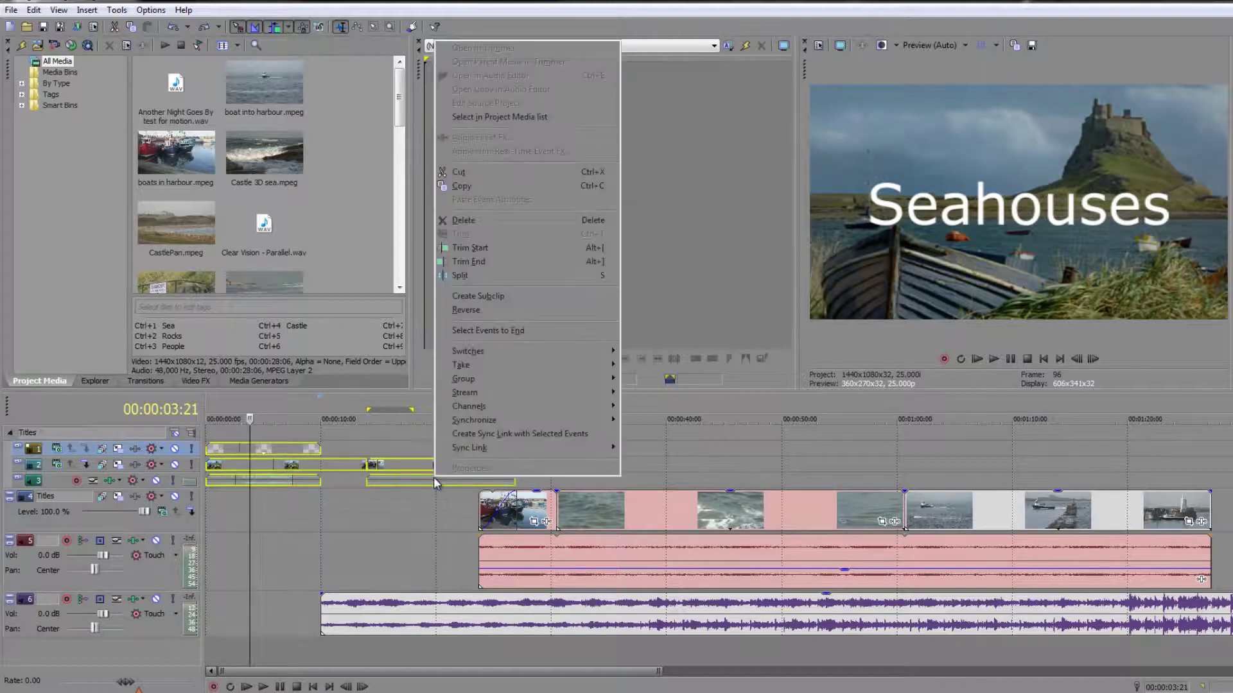
mouse_move(463, 357)
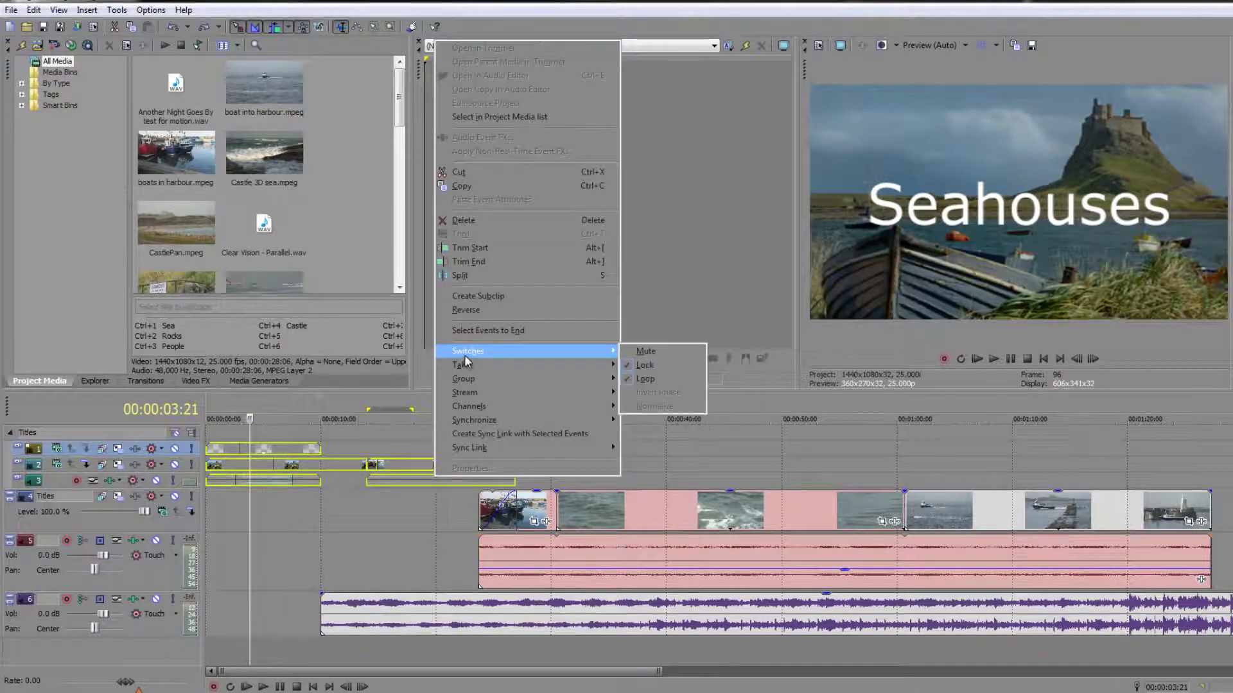
left_click(641, 367)
left_click(280, 490)
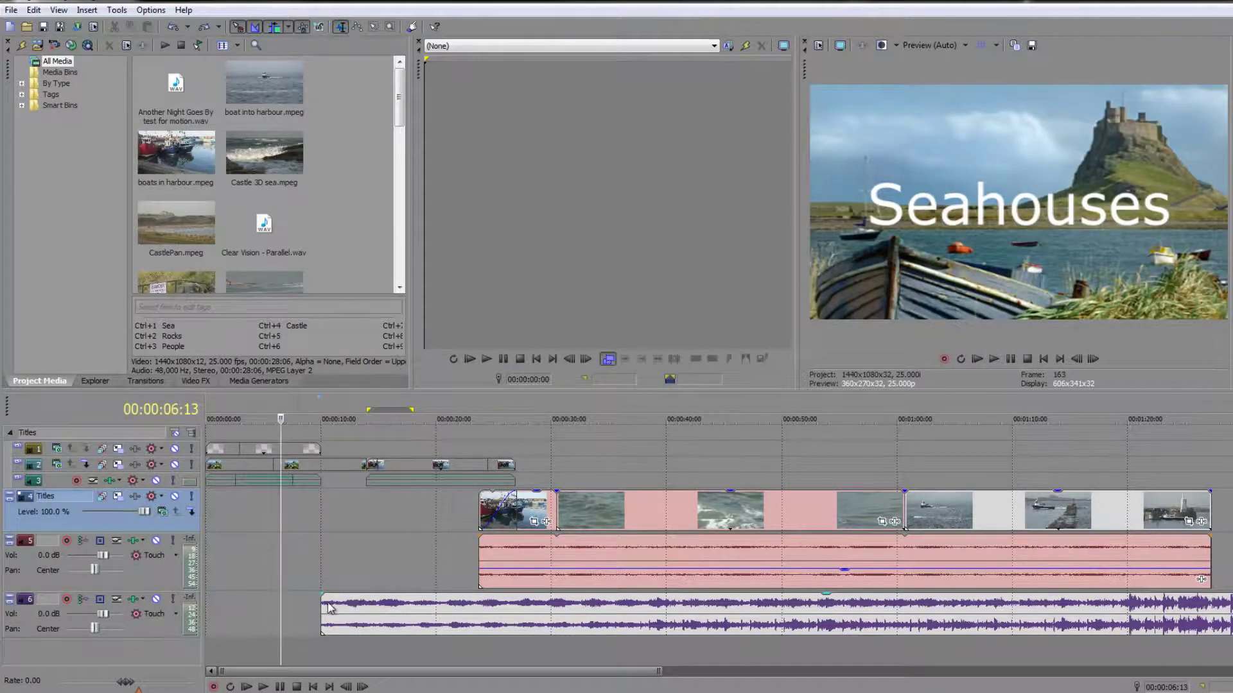
Set auto ripple to All Tracks, Markers, and Regions
left_click(288, 27)
left_click(296, 72)
left_click(289, 27)
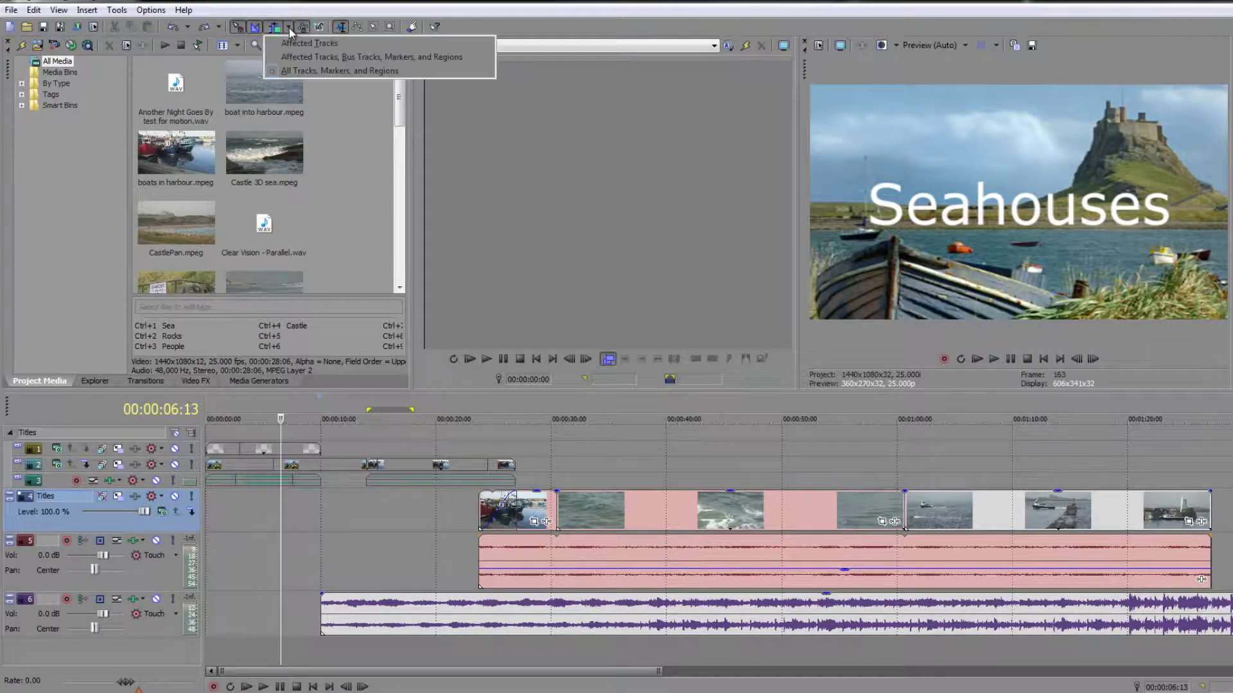
Trim the track 6 music event's start so later events ripple left, then undo the trim
left_click(321, 617)
left_click_drag(321, 618, 620, 618)
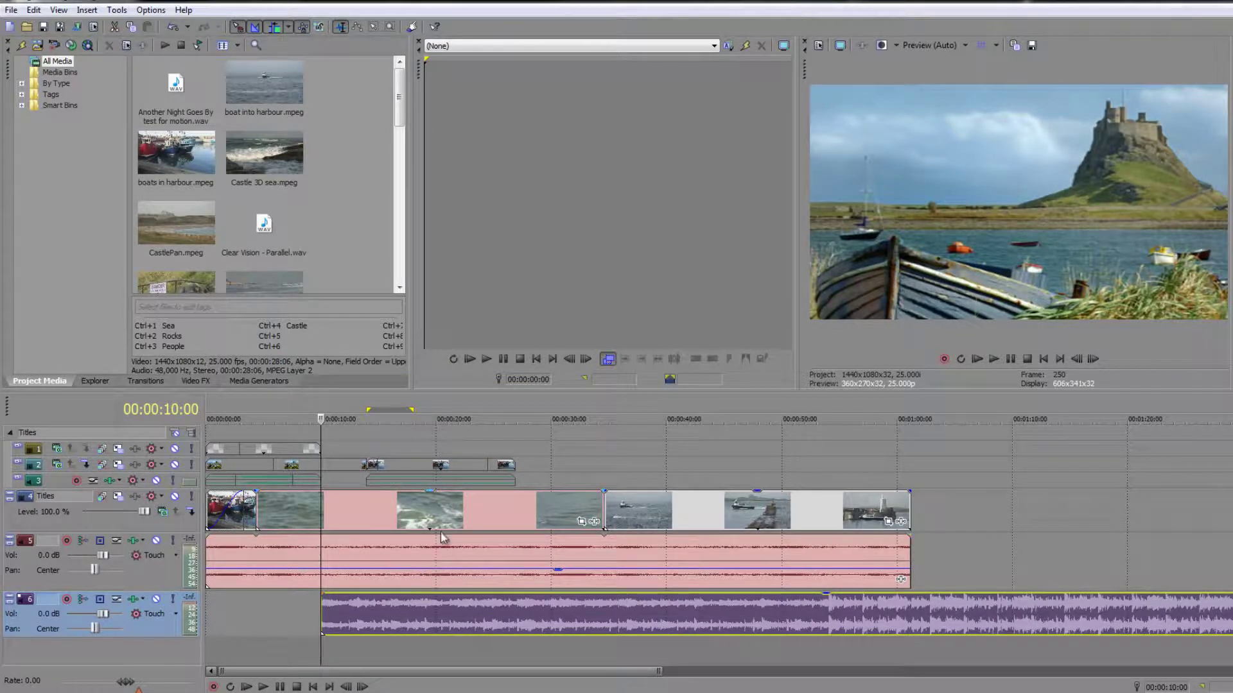
key("ctrl+z")
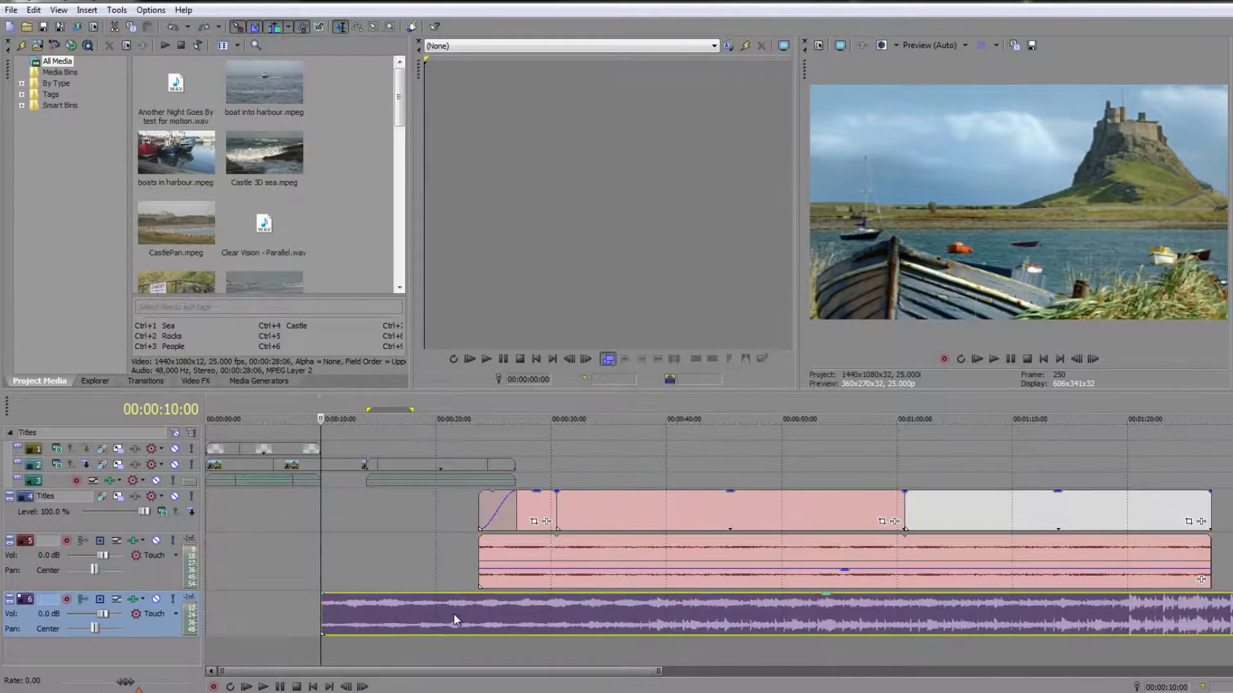
key("ctrl+a")
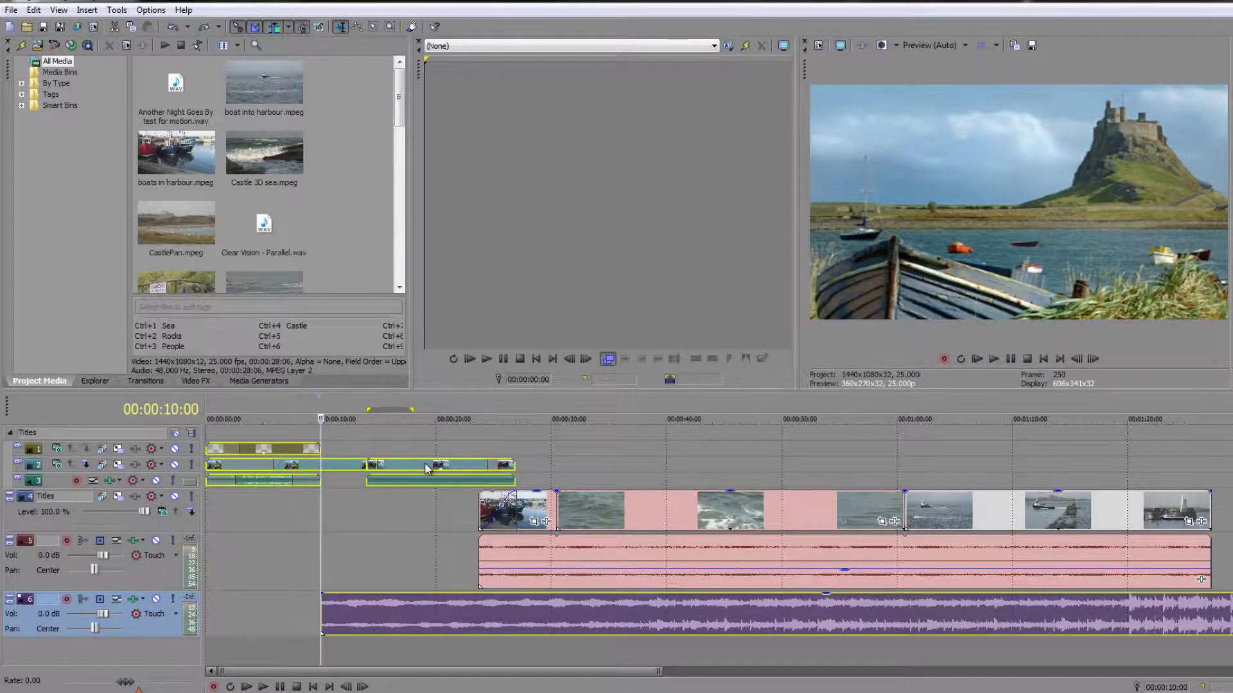
Collapse the Titles group, set auto ripple to Affected Tracks, and select tracks 4–6
left_click(10, 433)
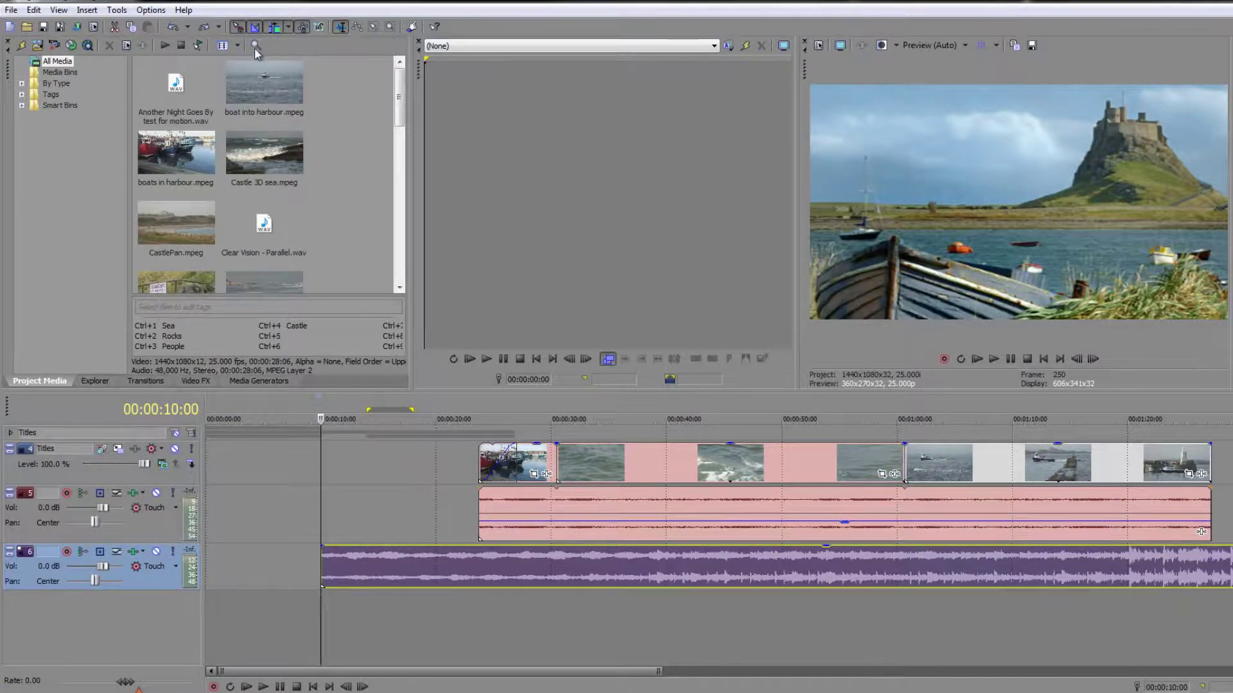
left_click(288, 26)
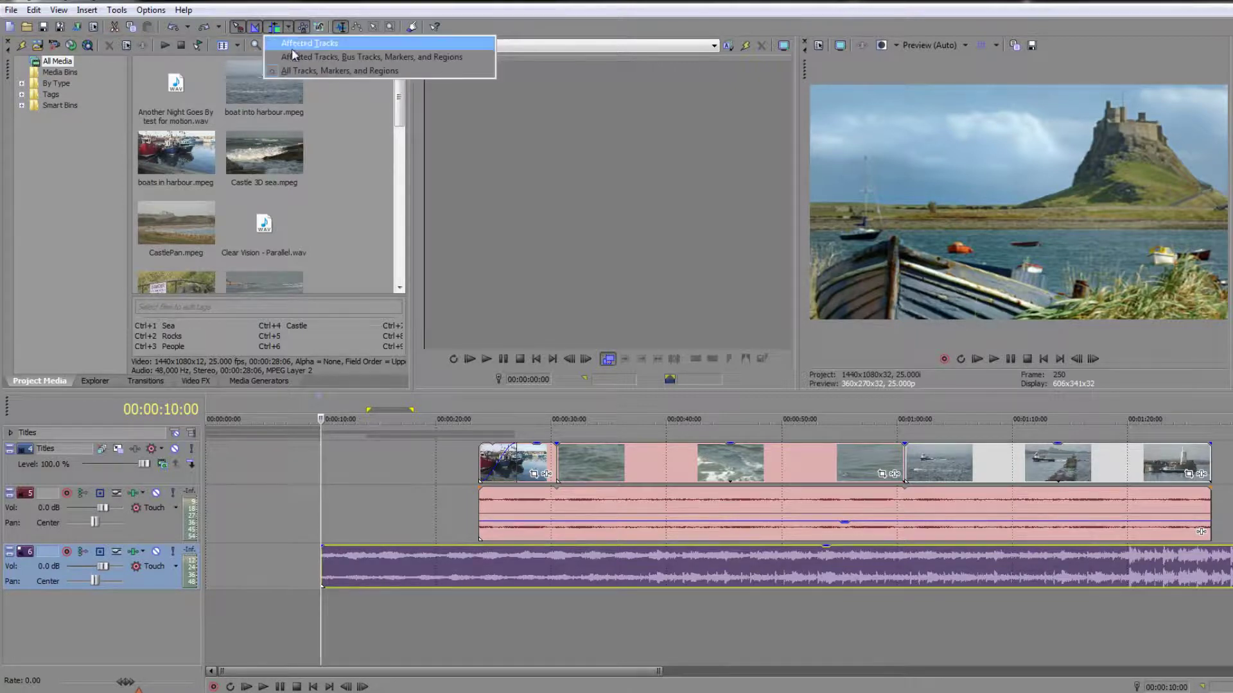
left_click(296, 45)
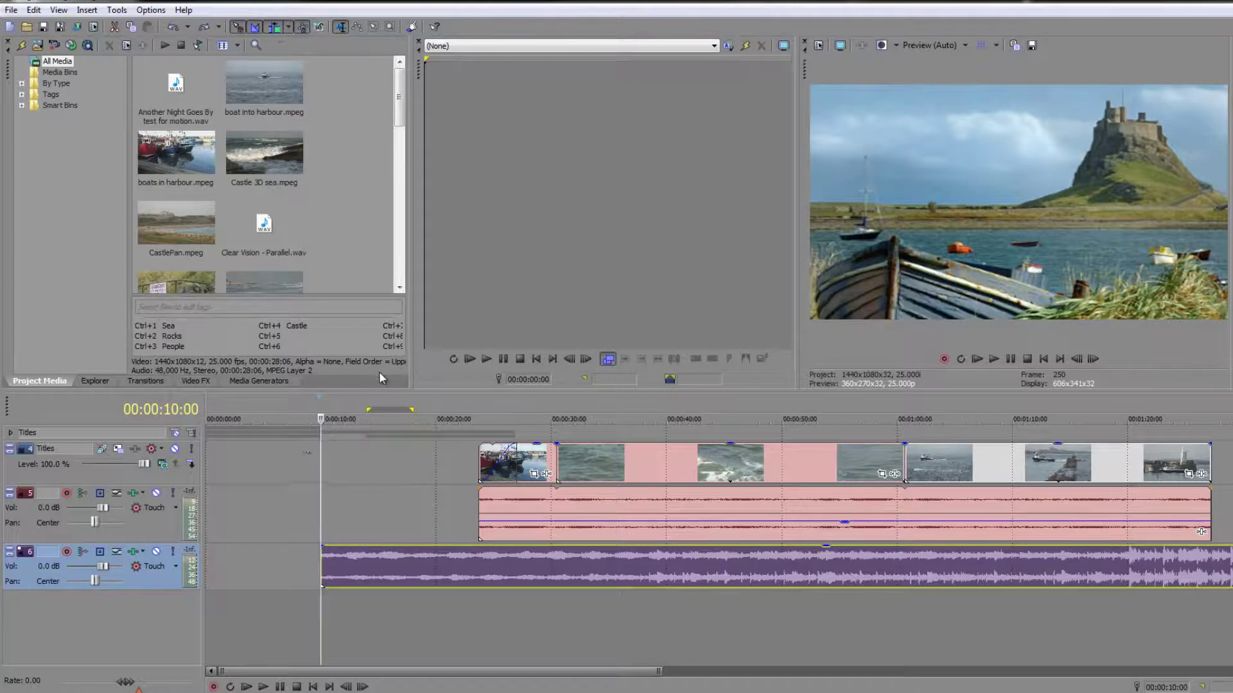
left_click(51, 480)
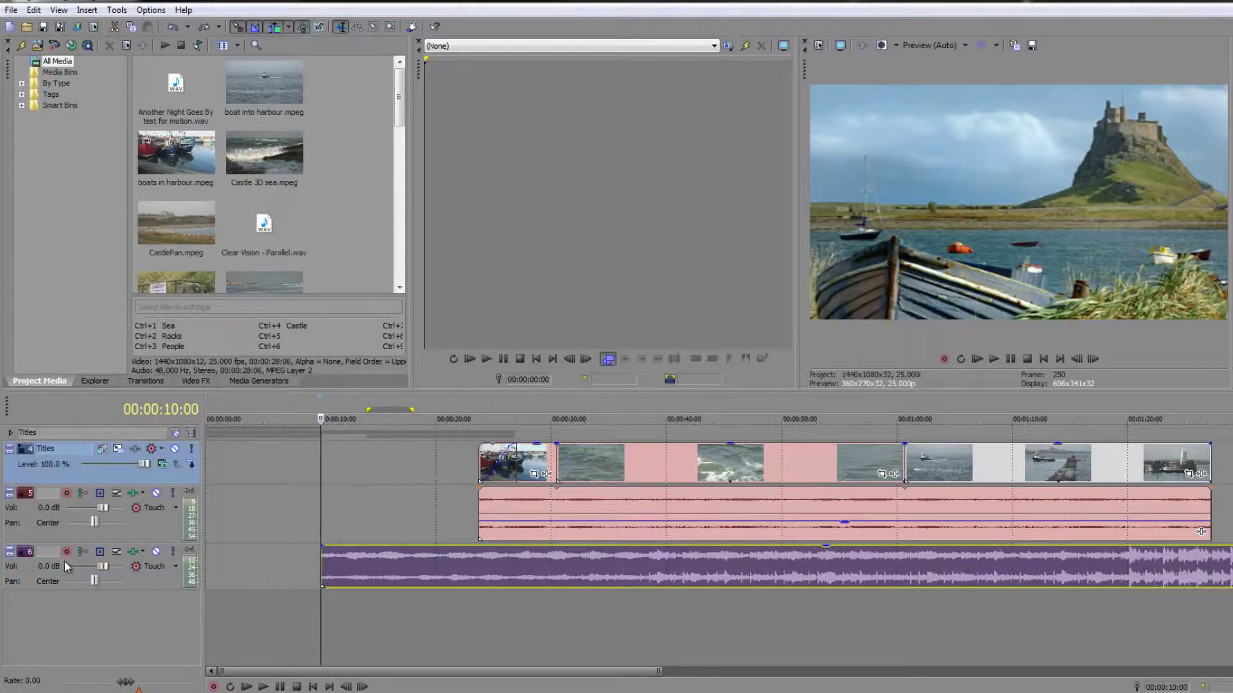
left_click(133, 576, "shift")
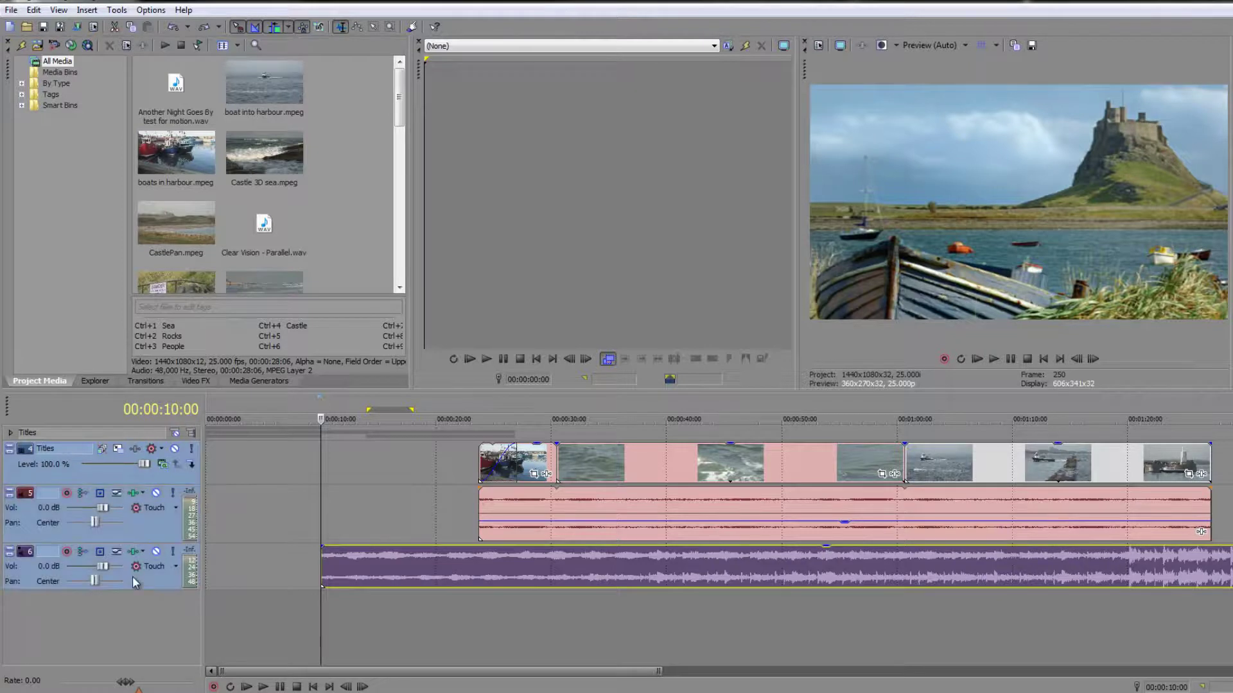
Group the selected tracks 4–6, collapse the group, and name it 'Conflict'
right_click(33, 473)
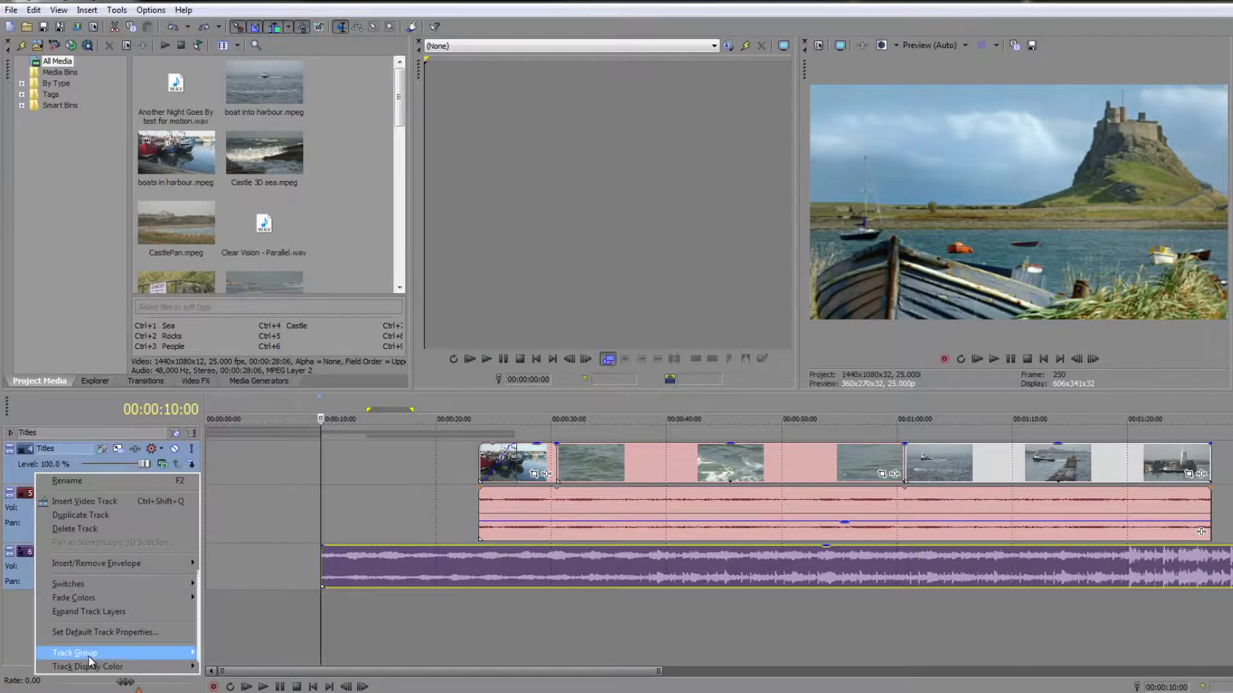
mouse_move(90, 653)
left_click(218, 577)
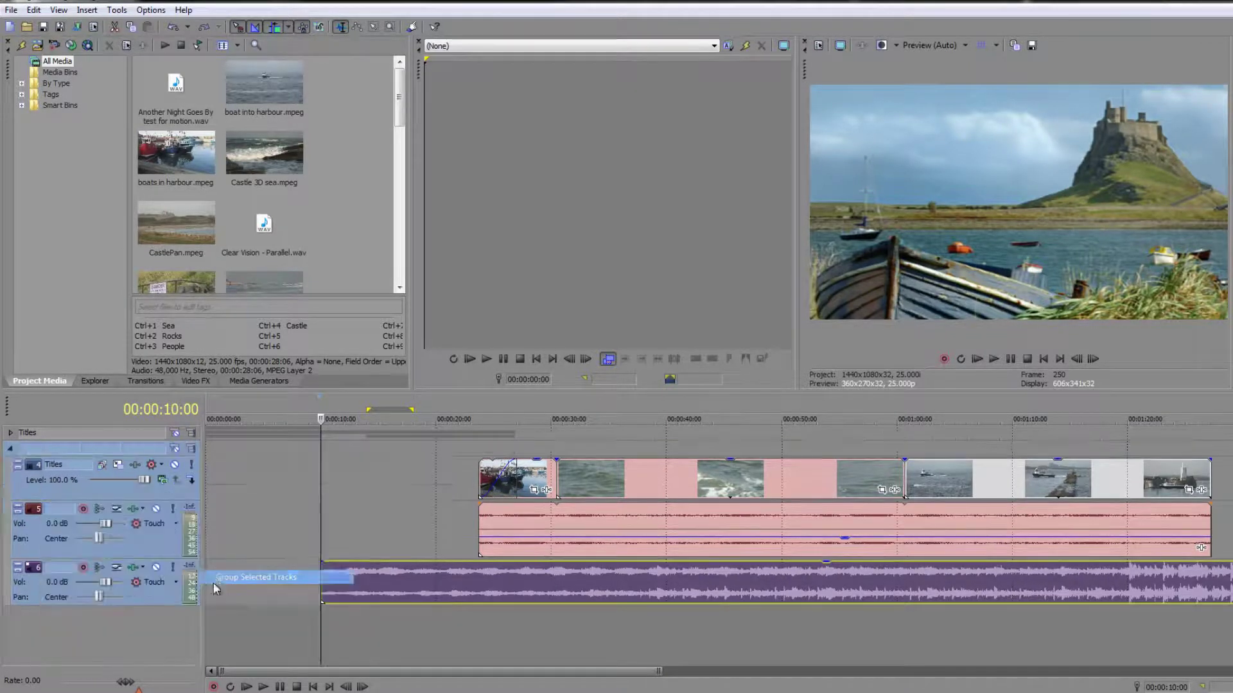
left_click(10, 448)
double_click(49, 451)
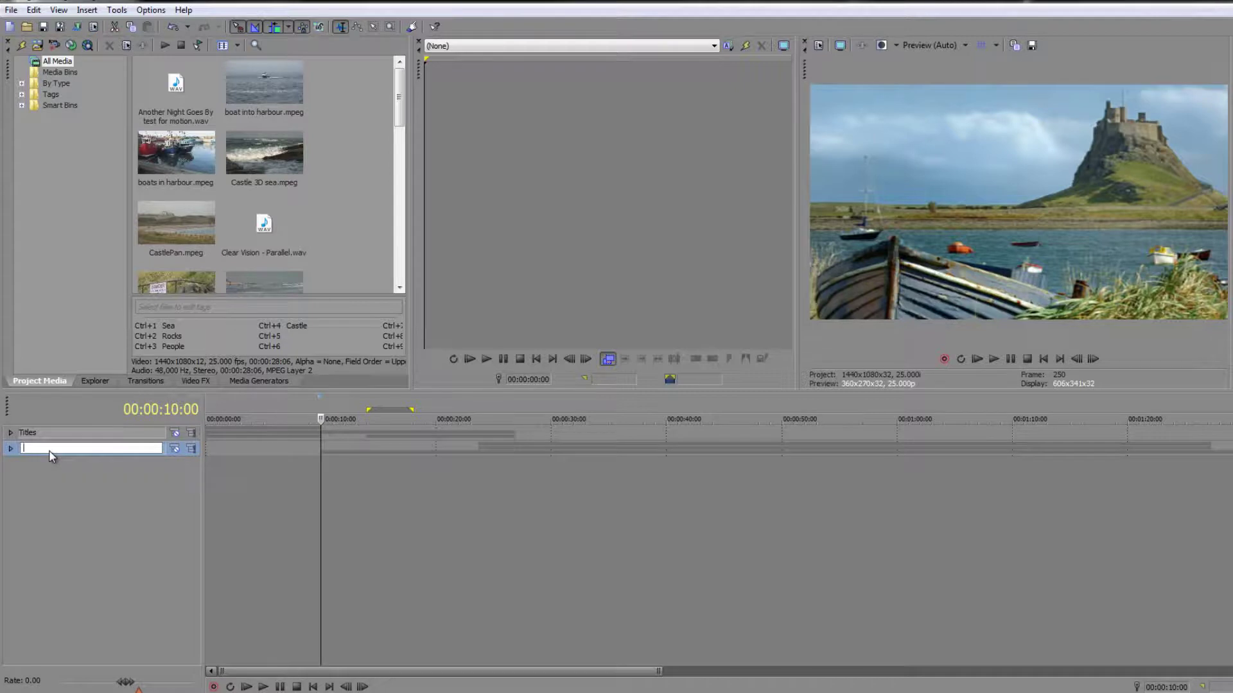
key("Return")
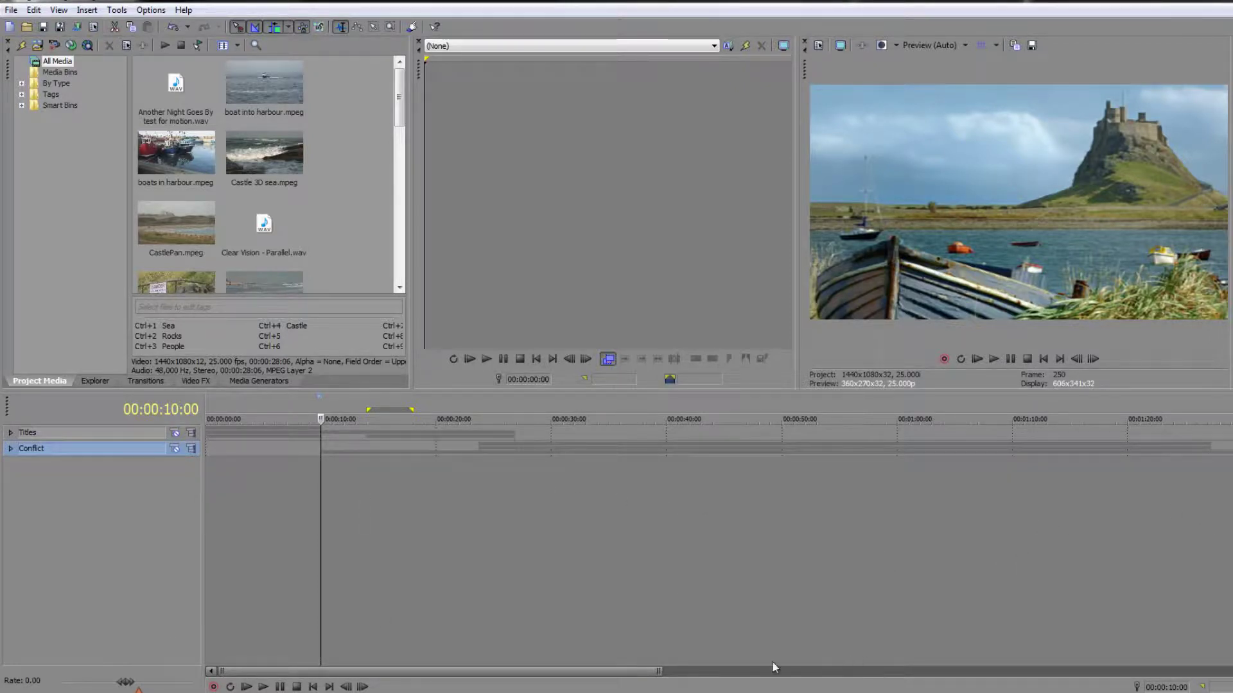
Select the Conflict group and show the auto ripple mode choices
left_click_drag(736, 667, 1044, 667)
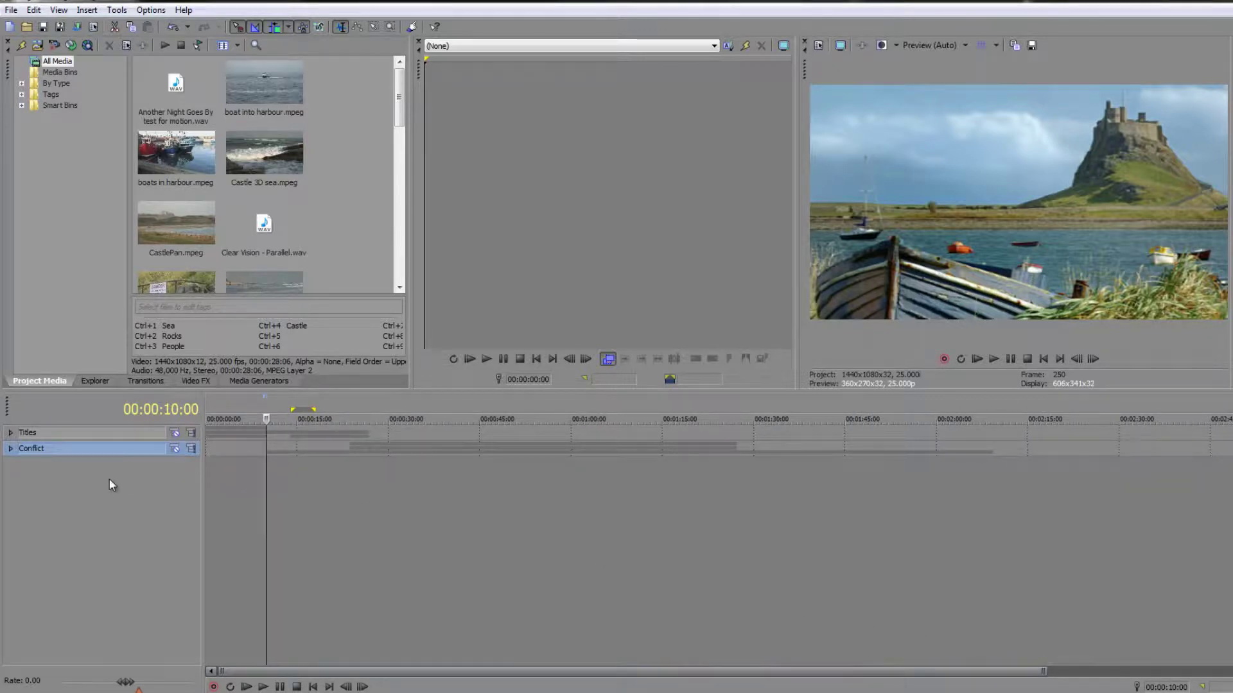
left_click(65, 447)
left_click(285, 27)
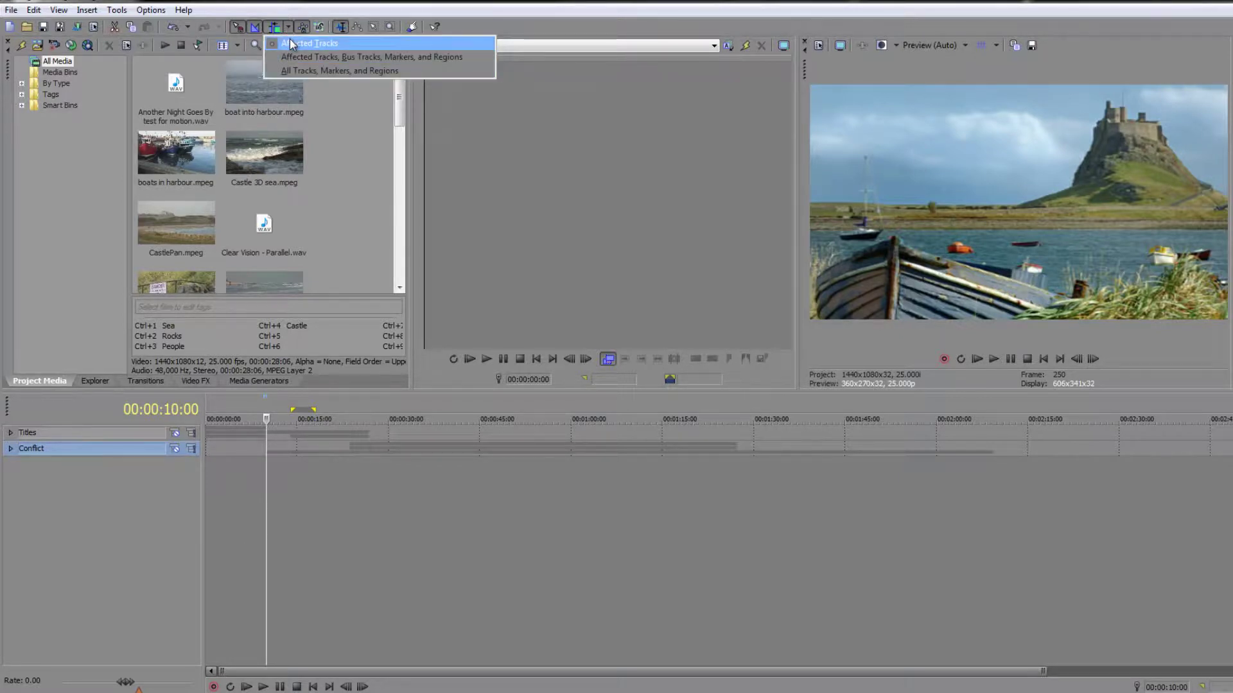
Set auto ripple to Affected Tracks and ungroup the Conflict group's tracks
left_click(290, 43)
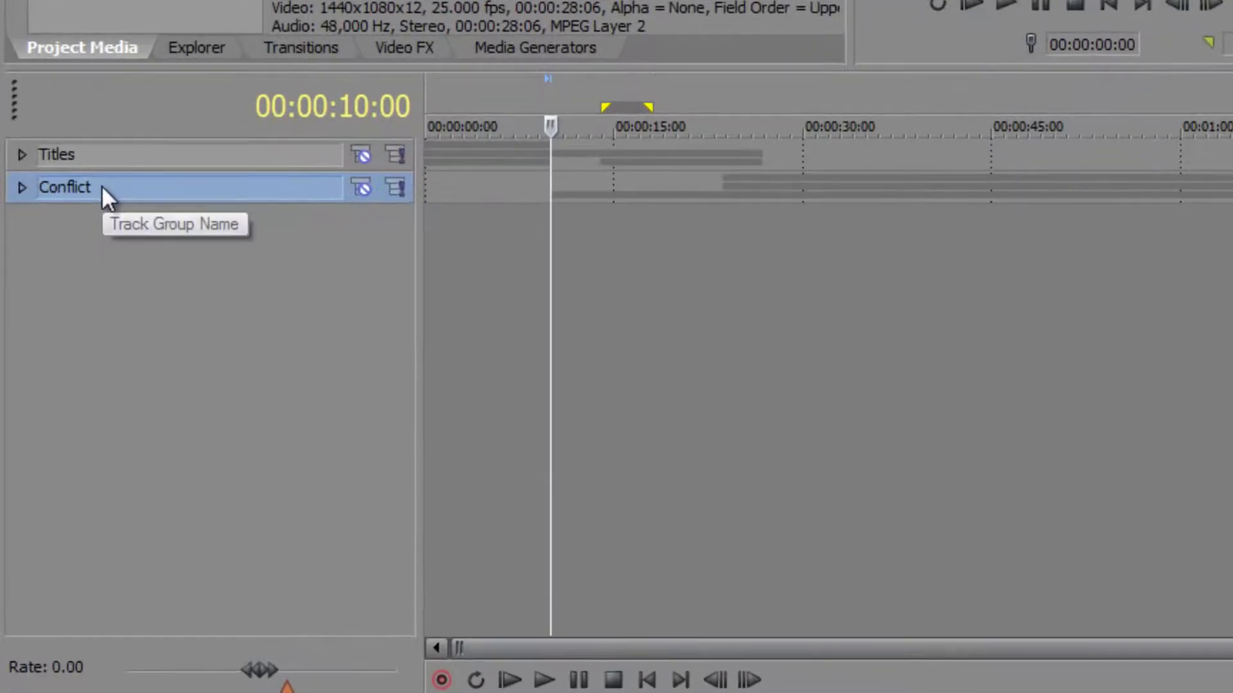
right_click(90, 238)
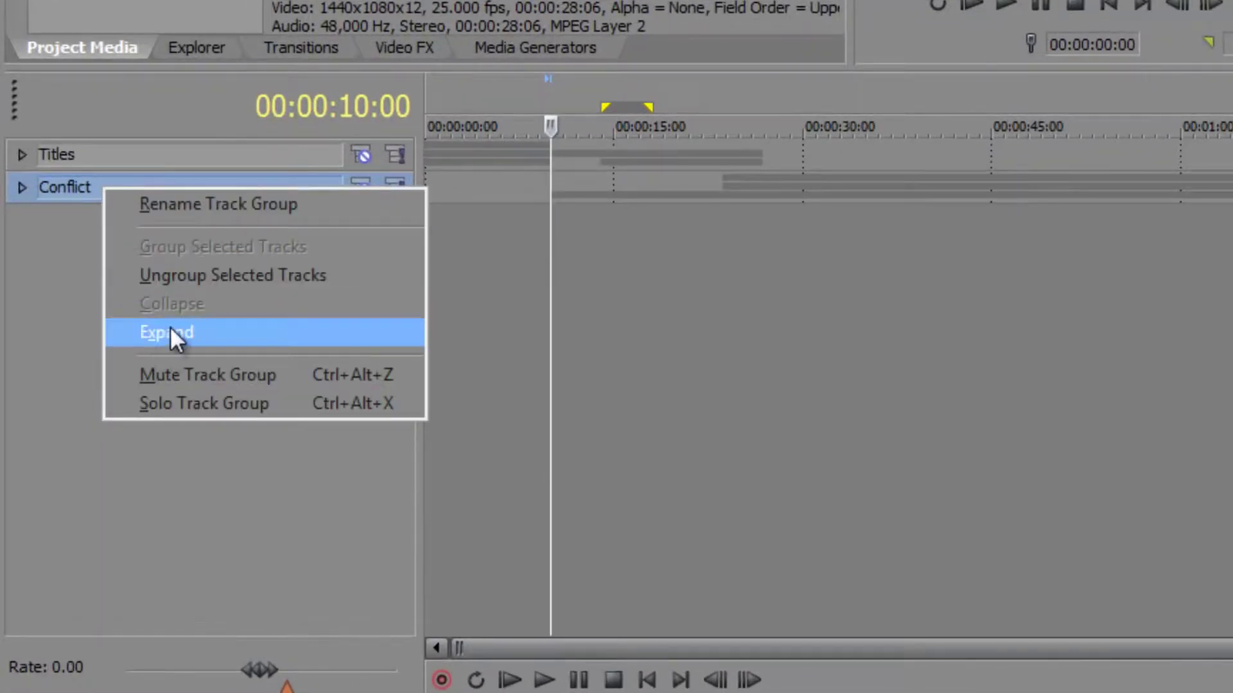
left_click(182, 275)
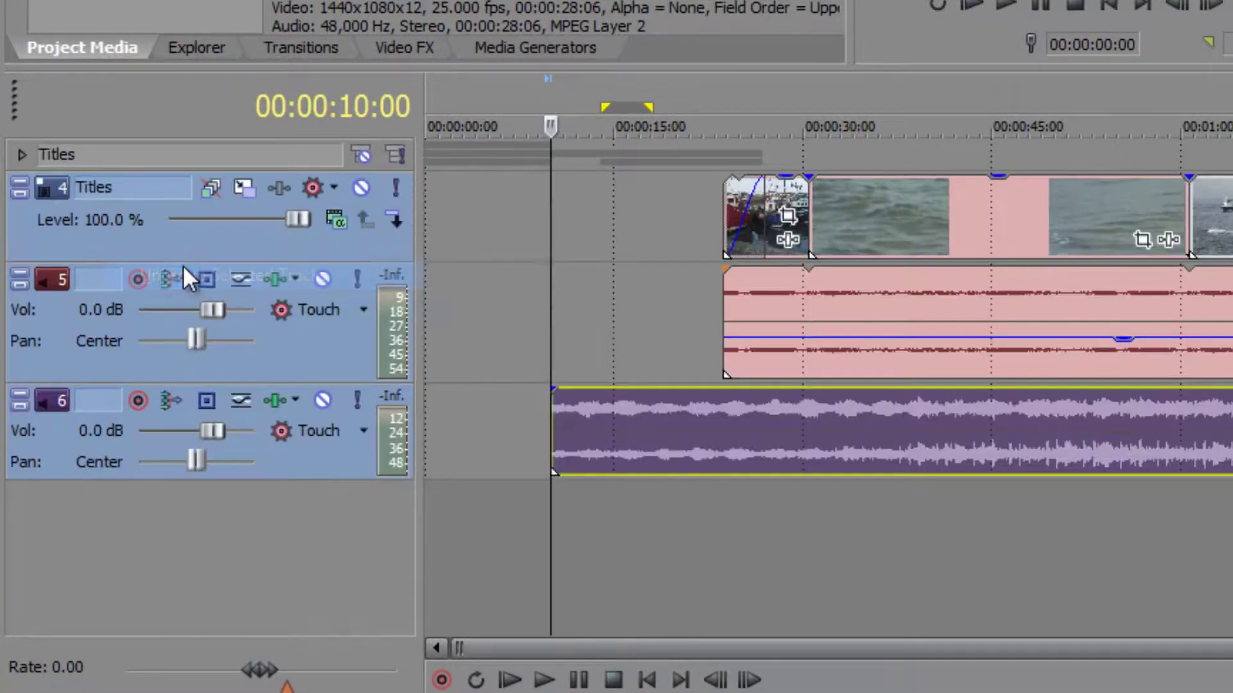
Ungroup the tracks in the Titles group
left_click(160, 146)
right_click(160, 149)
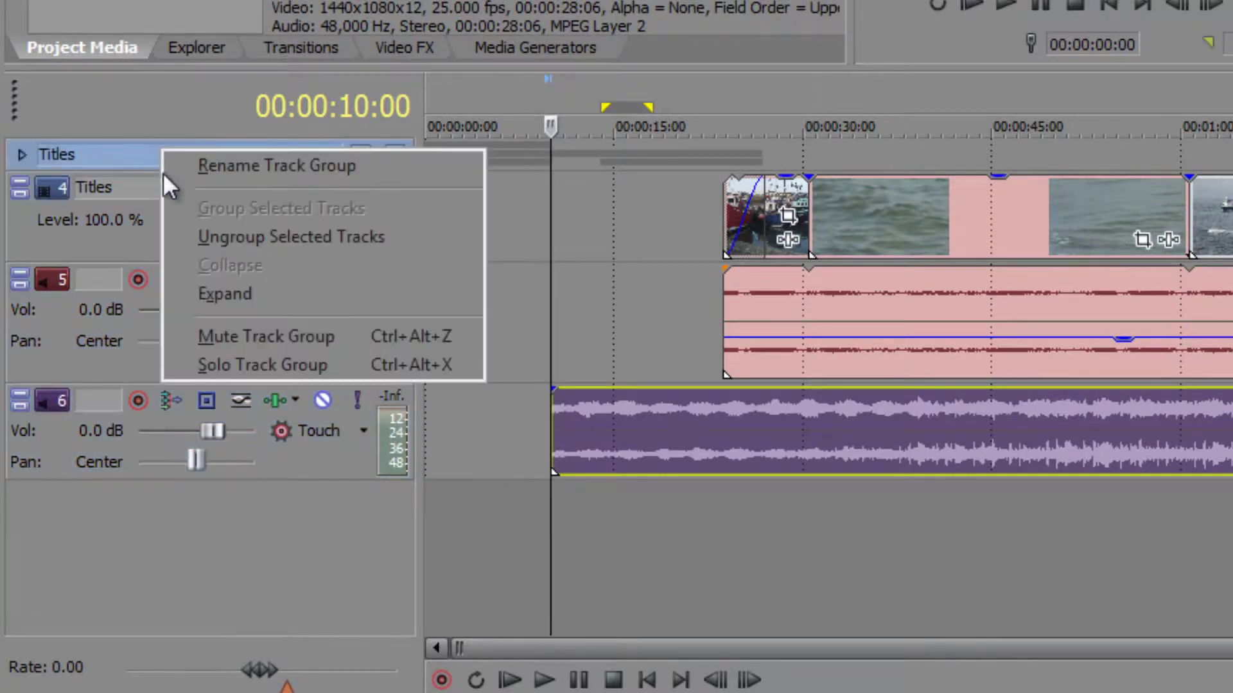
left_click(234, 241)
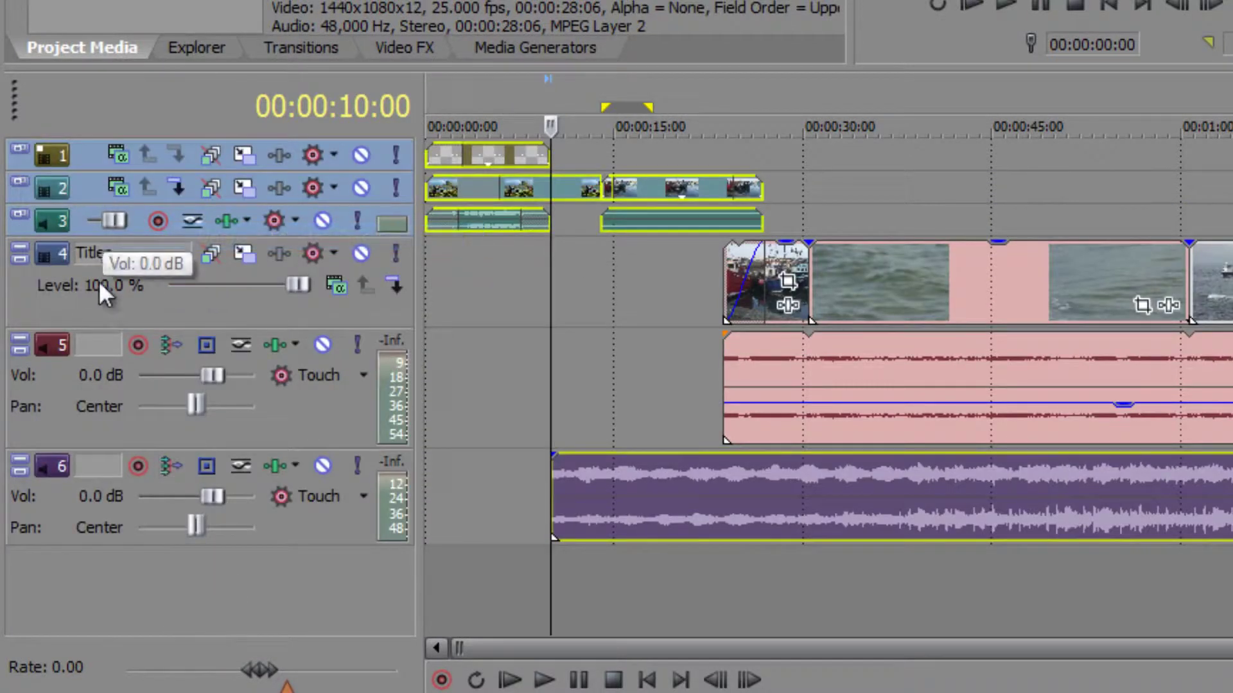
Group tracks 1–3 into a new track group
right_click(94, 182)
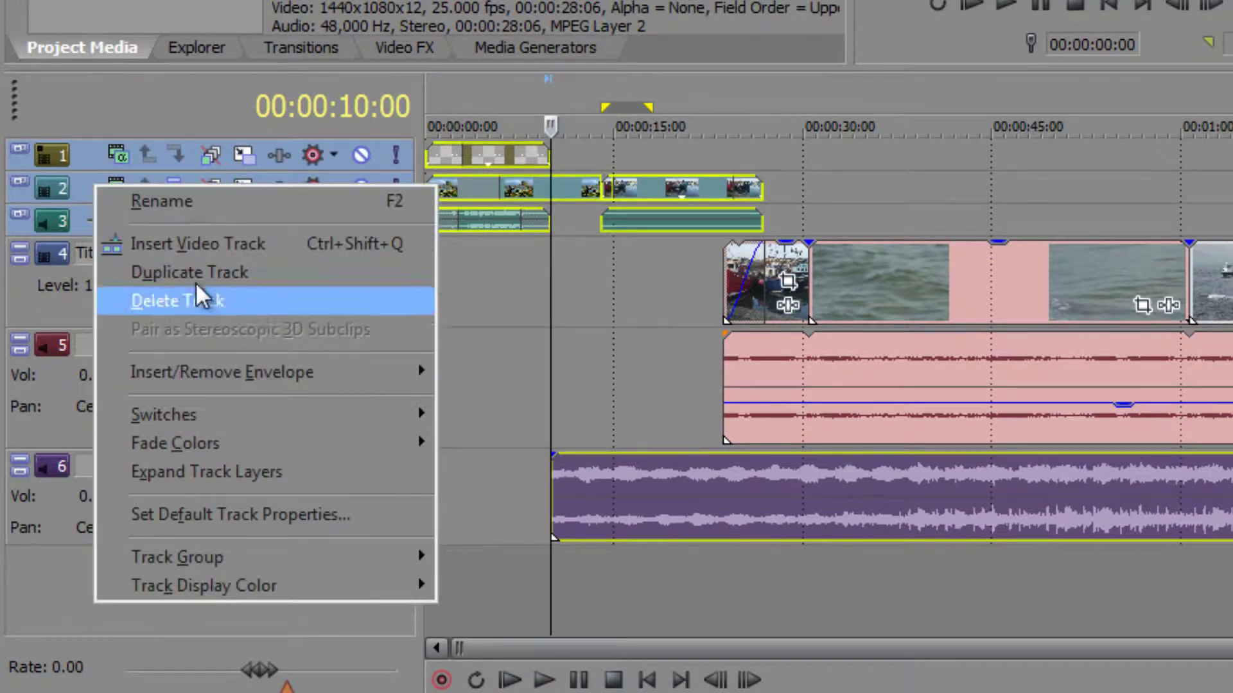
mouse_move(324, 564)
left_click(596, 406)
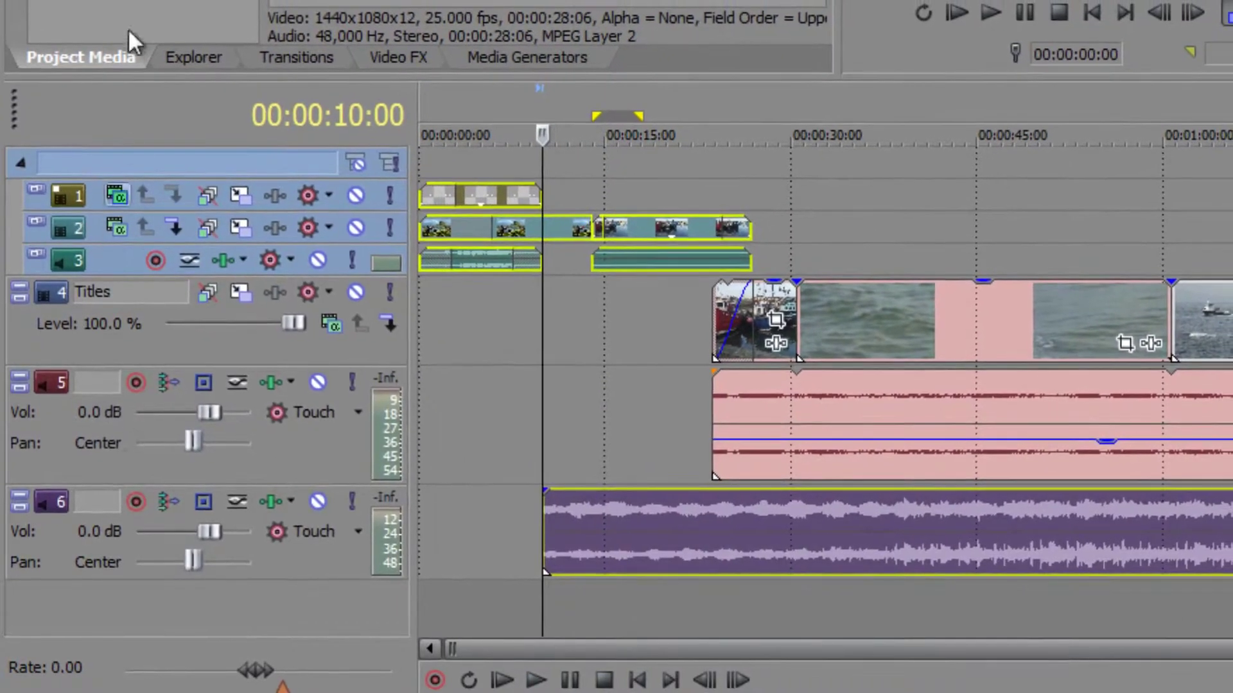
Move audio track 6 above Titles as track 4, then return it to the bottom
left_click(520, 539)
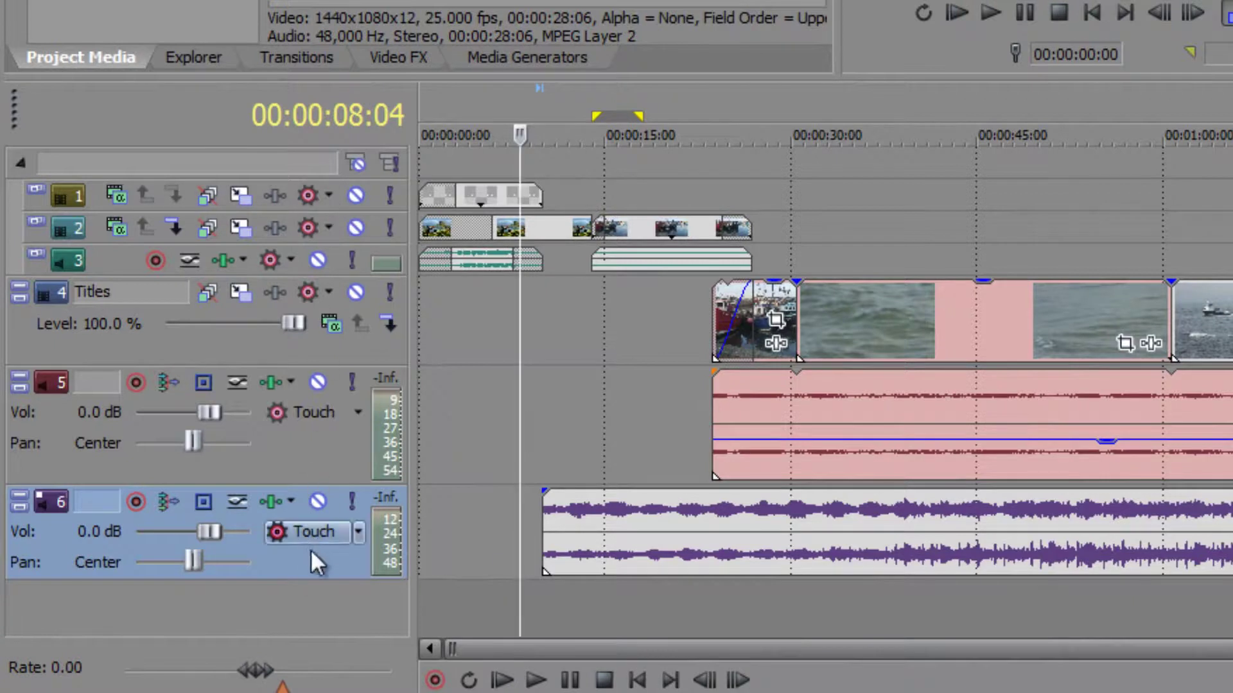
left_click_drag(310, 553, 15, 270)
left_click_drag(17, 269, 18, 268)
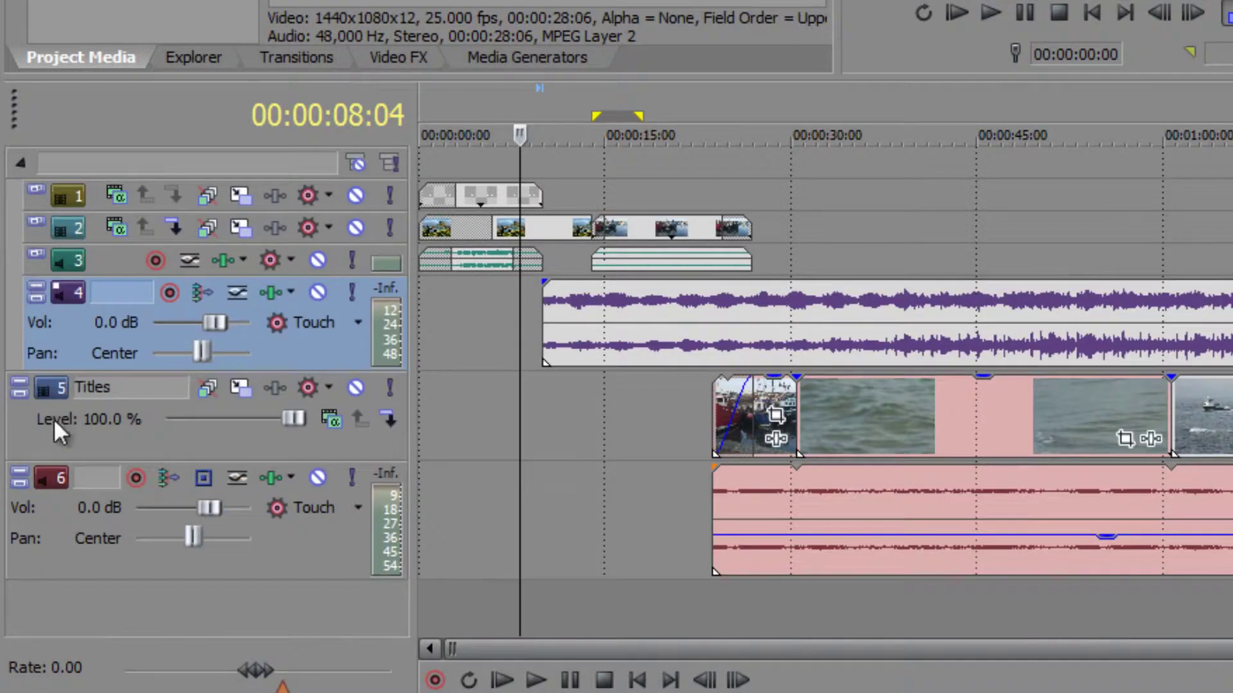
left_click_drag(59, 340, 61, 541)
left_click_drag(24, 589, 236, 580)
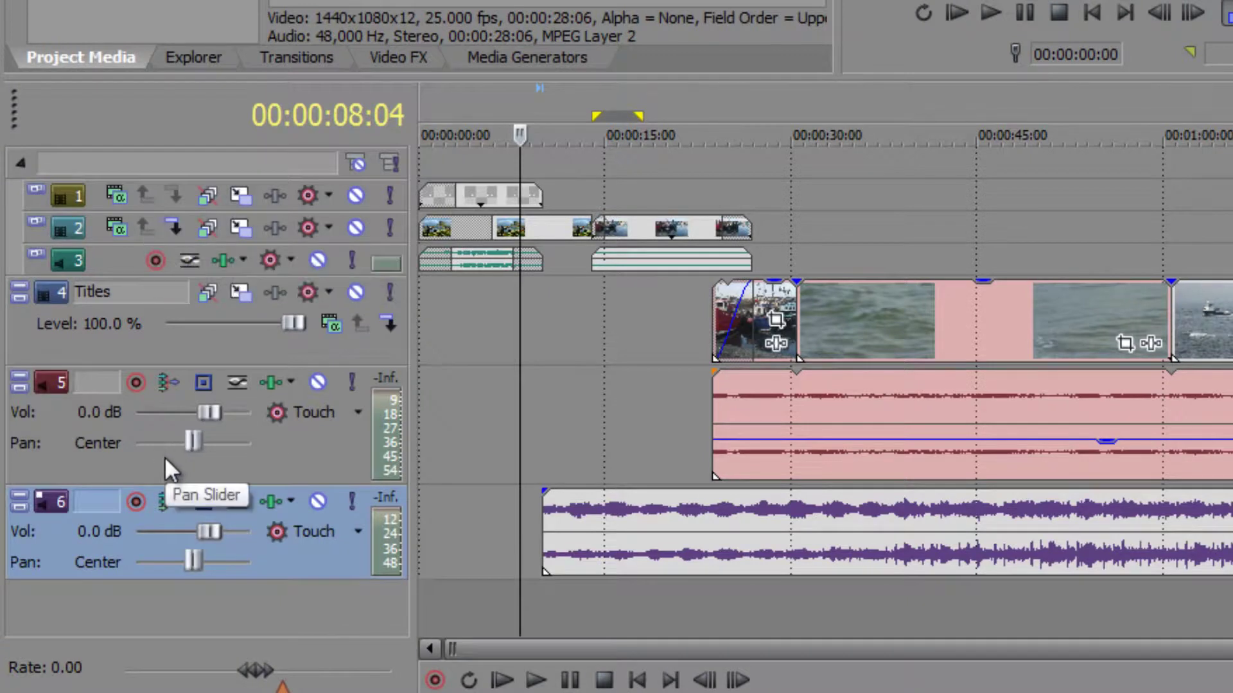
Ungroup tracks 1–3 again and select audio track 5
left_click(310, 454)
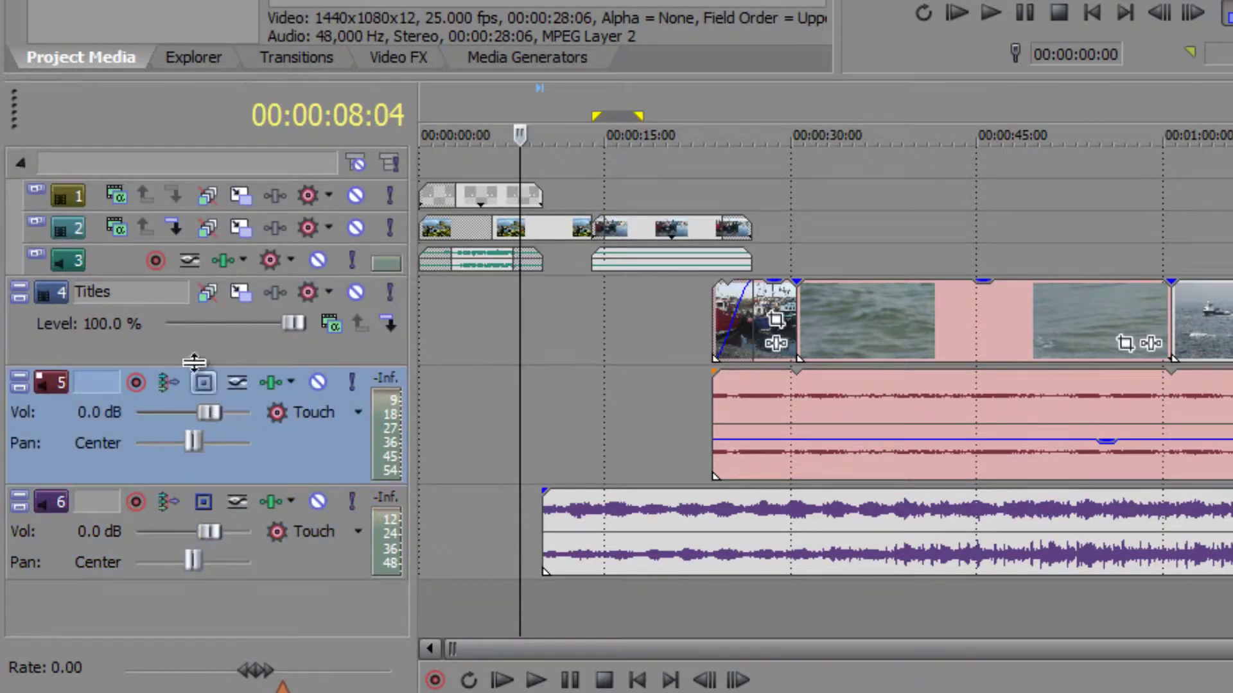
left_click(74, 212)
left_click(73, 261, "shift")
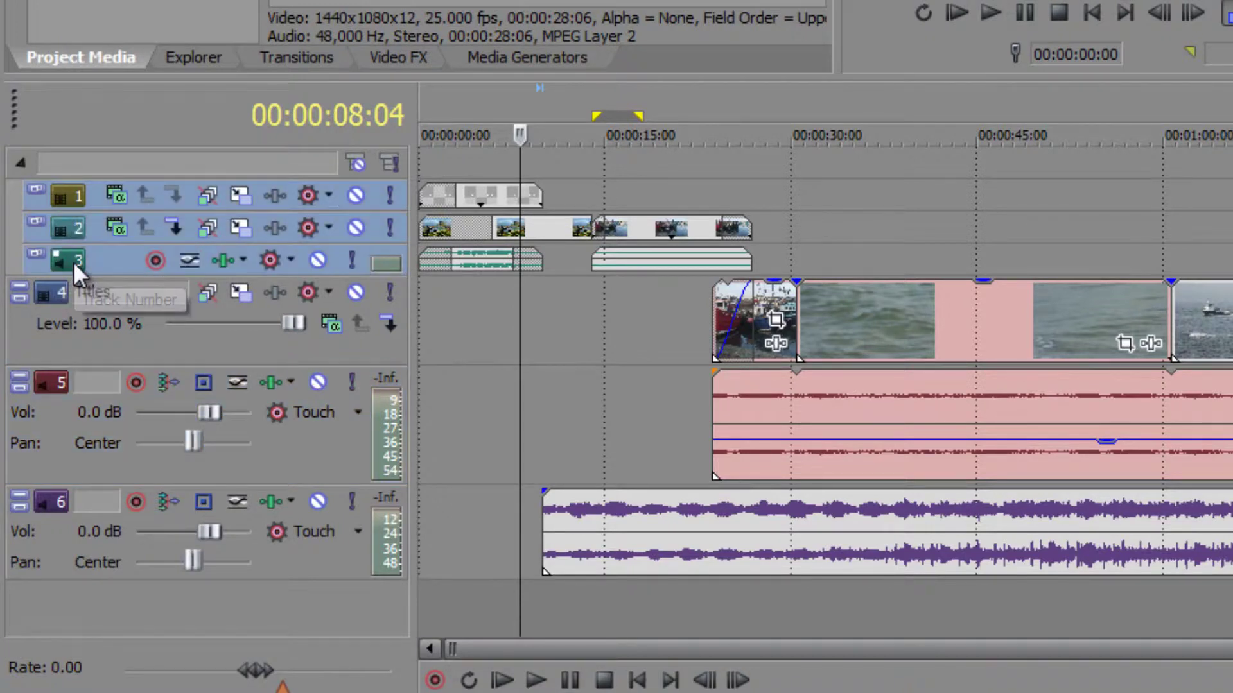
right_click(73, 261)
mouse_move(143, 142)
left_click(448, 219)
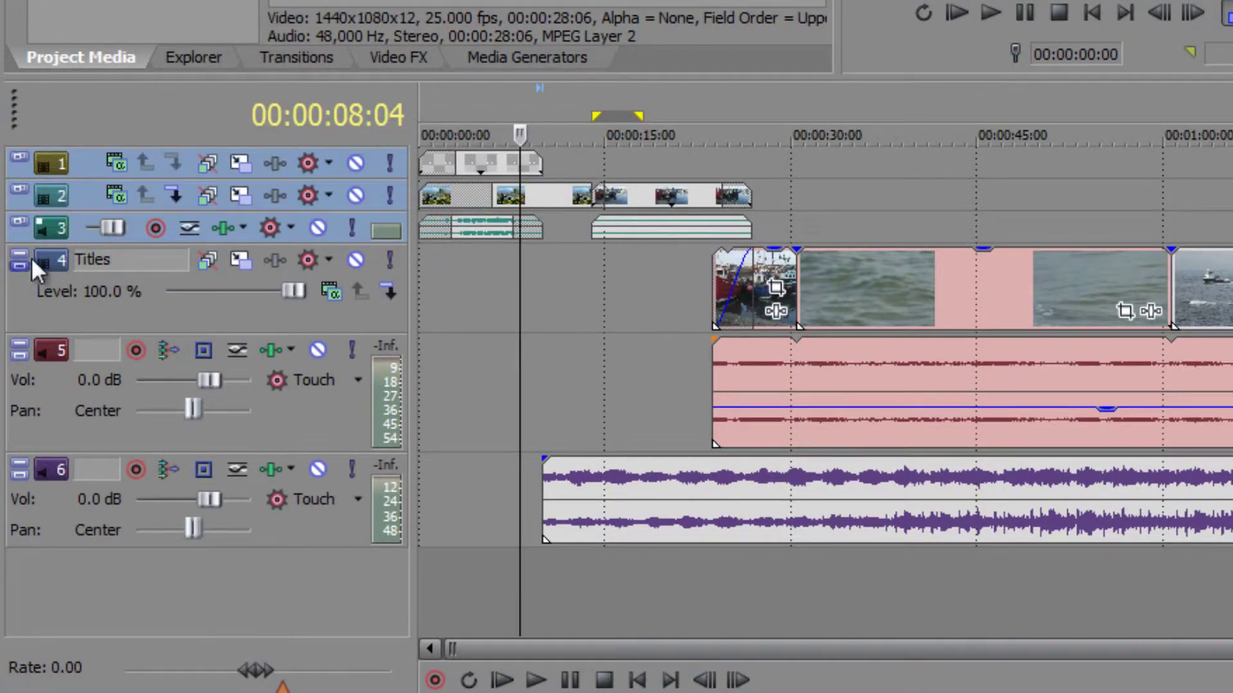
left_click(266, 411)
Move the red audio track 5 above the Titles track to become track 4
right_click(267, 412)
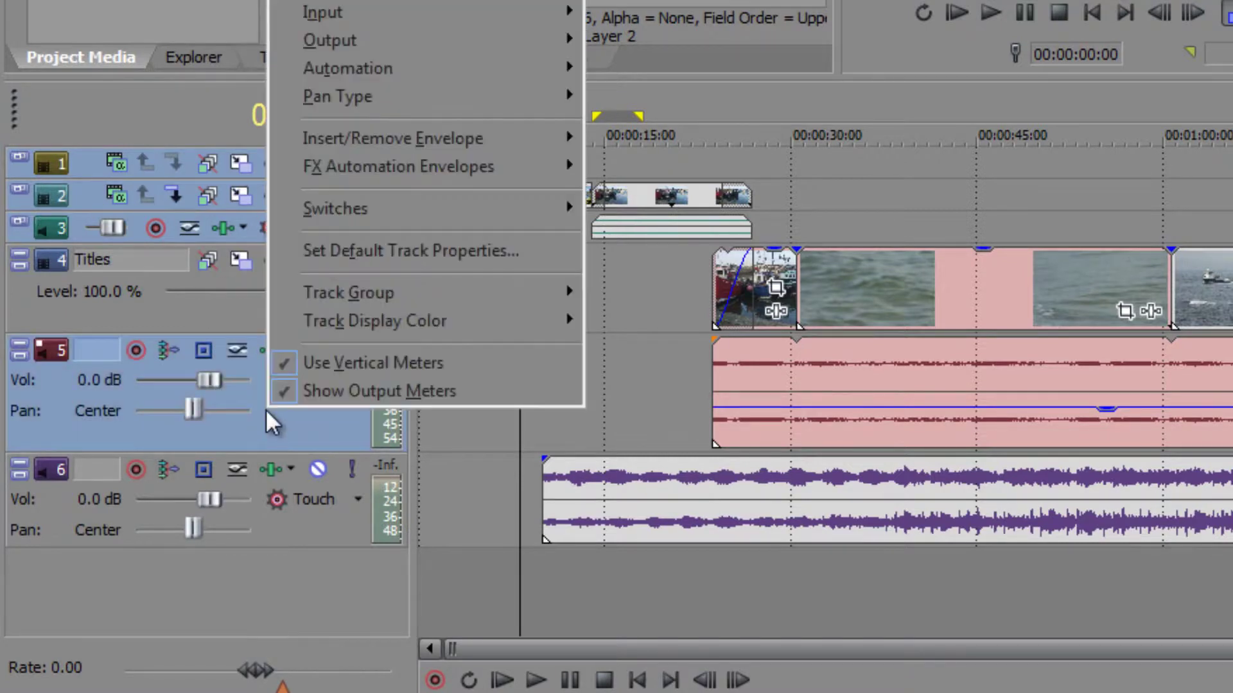
mouse_move(406, 301)
left_click(214, 586)
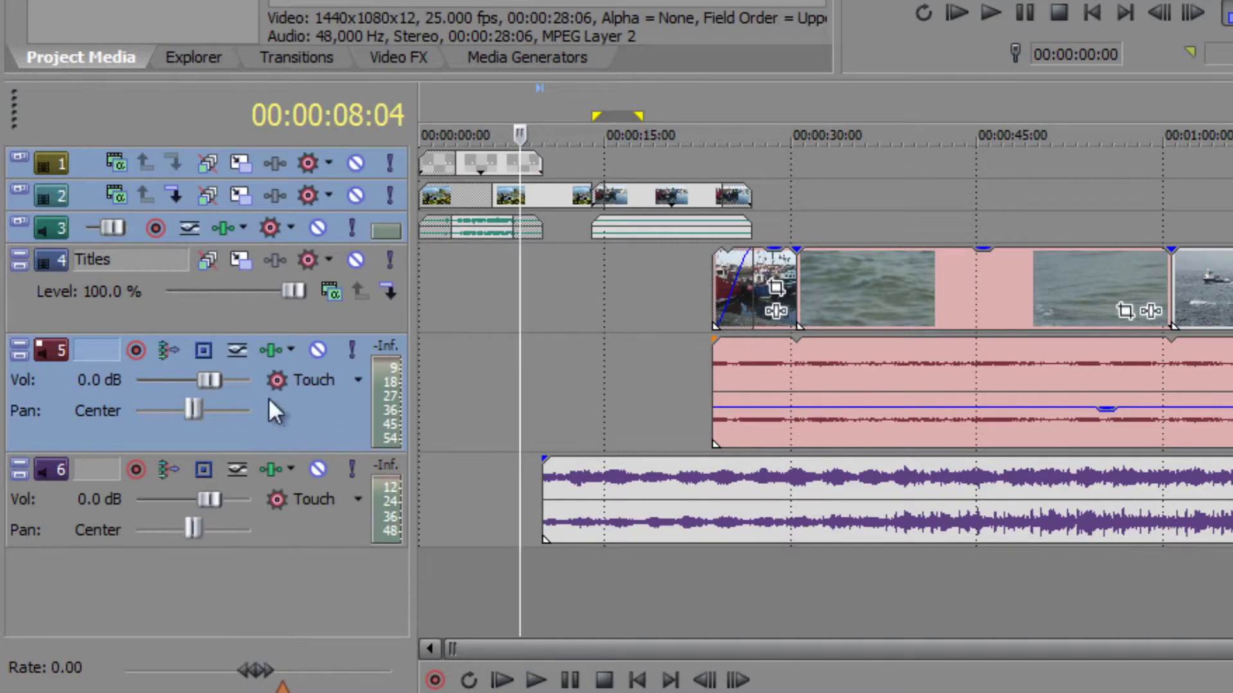
left_click_drag(278, 406, 279, 241)
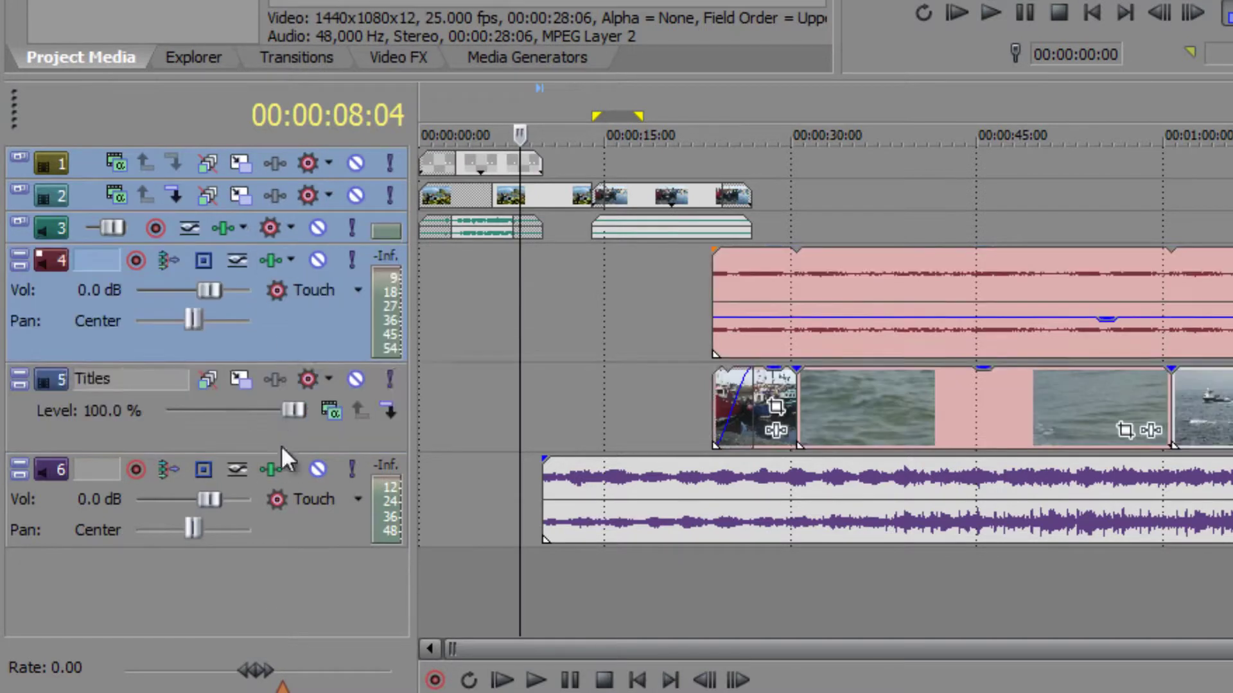
Group tracks 1–4 into a new track group and collapse it
right_click(288, 322)
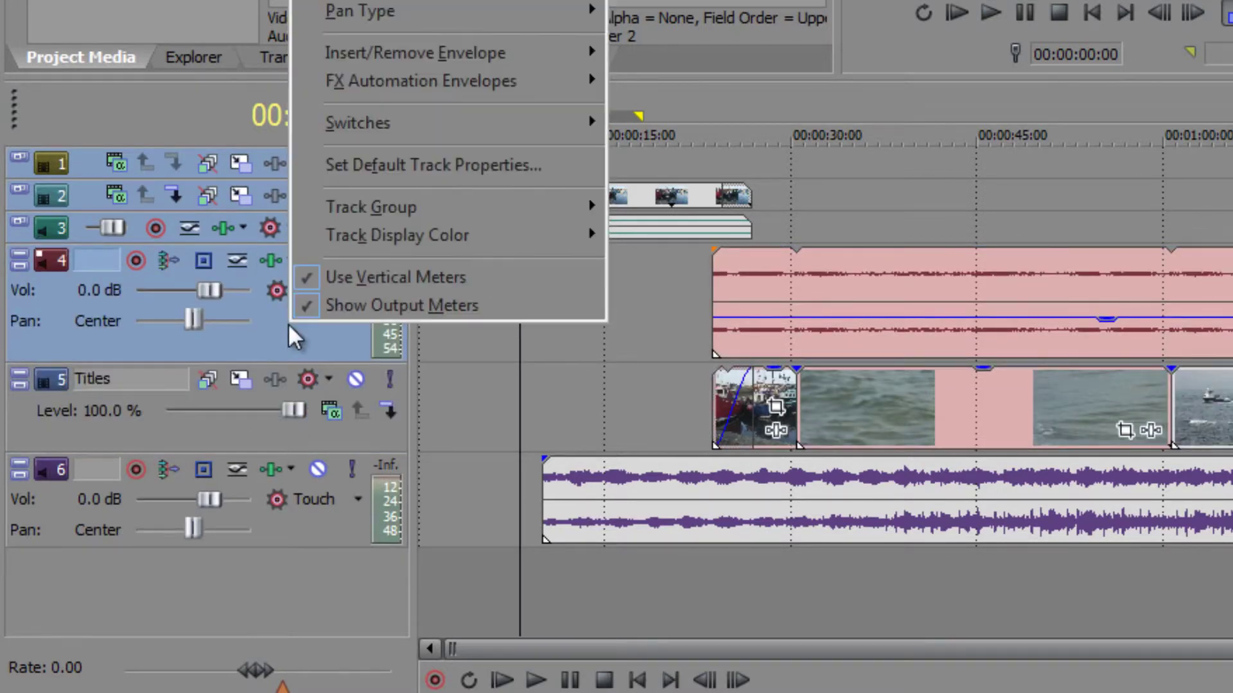
mouse_move(379, 204)
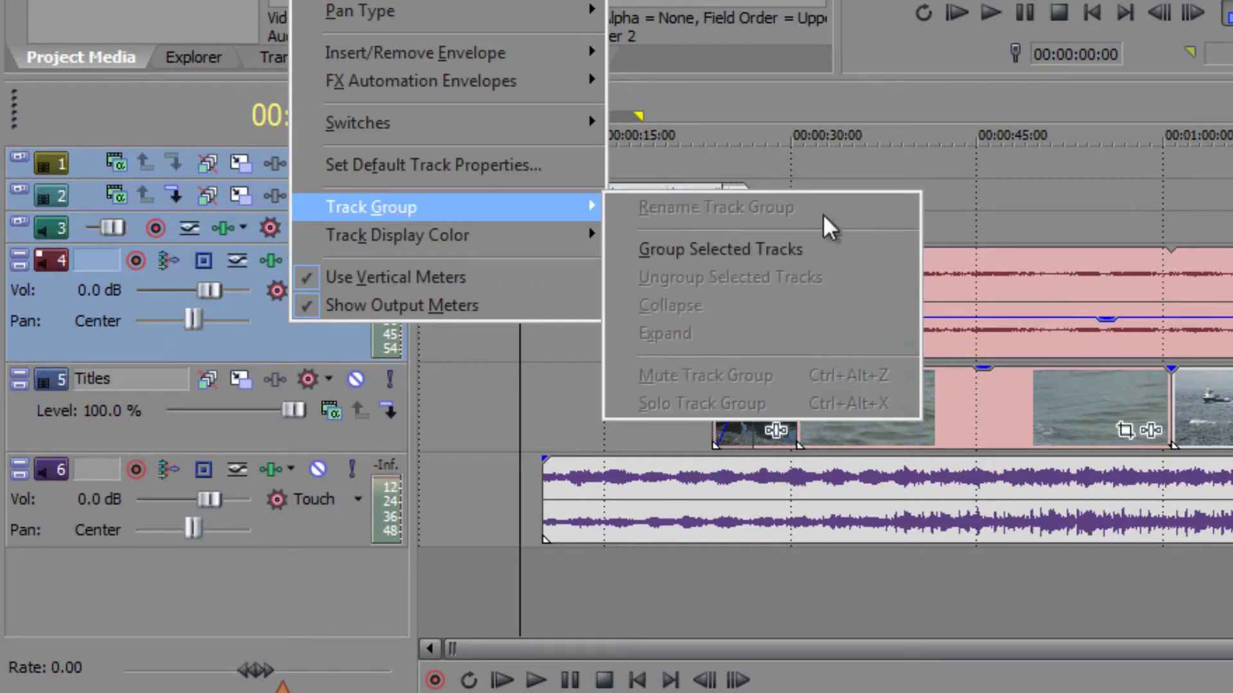
left_click(825, 252)
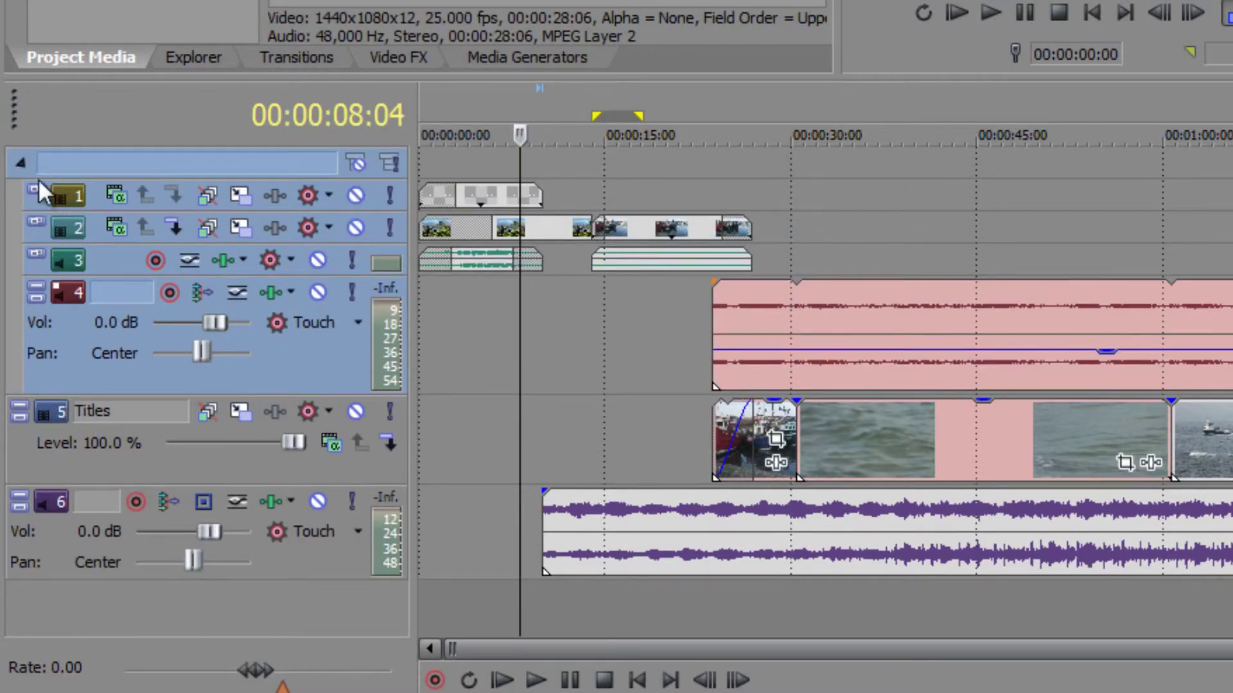
left_click(21, 163)
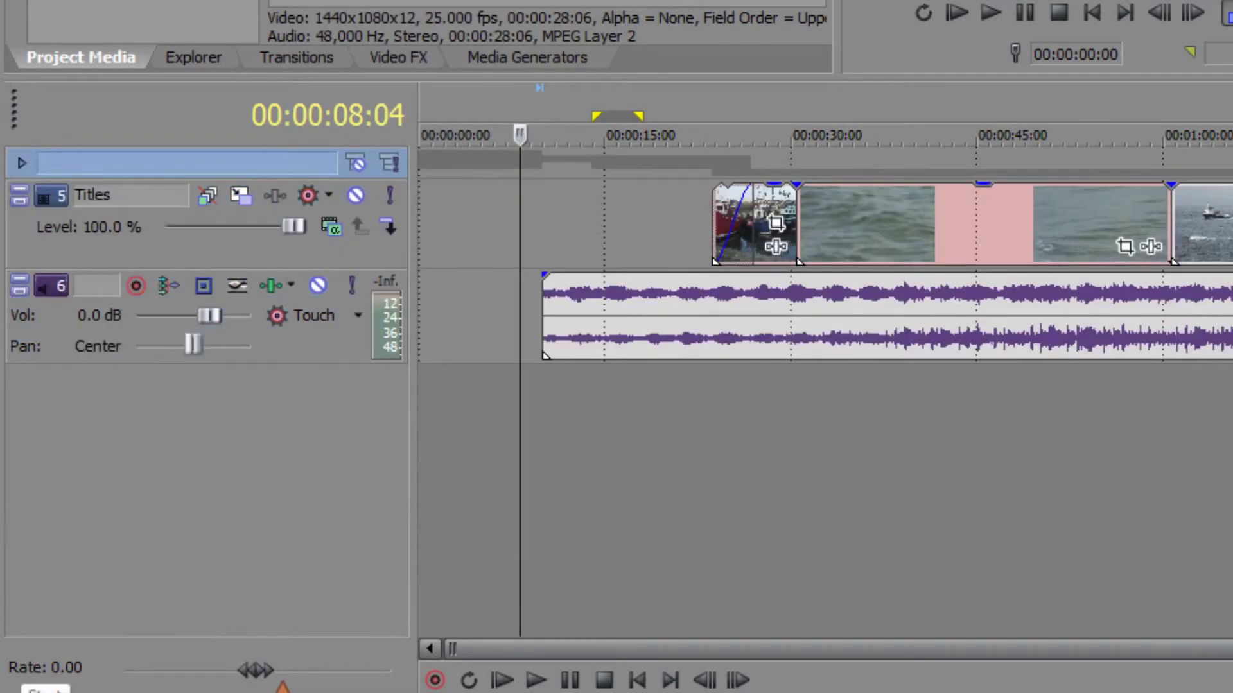